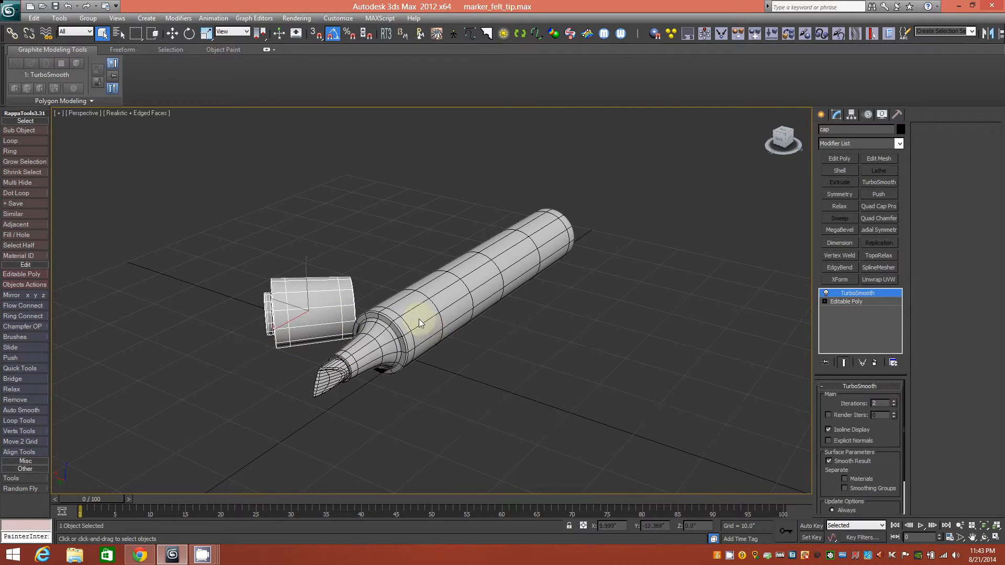
Inspect the finished marker's body and felt tip up close, with the edged-faces display turned off.
left_click(430, 356)
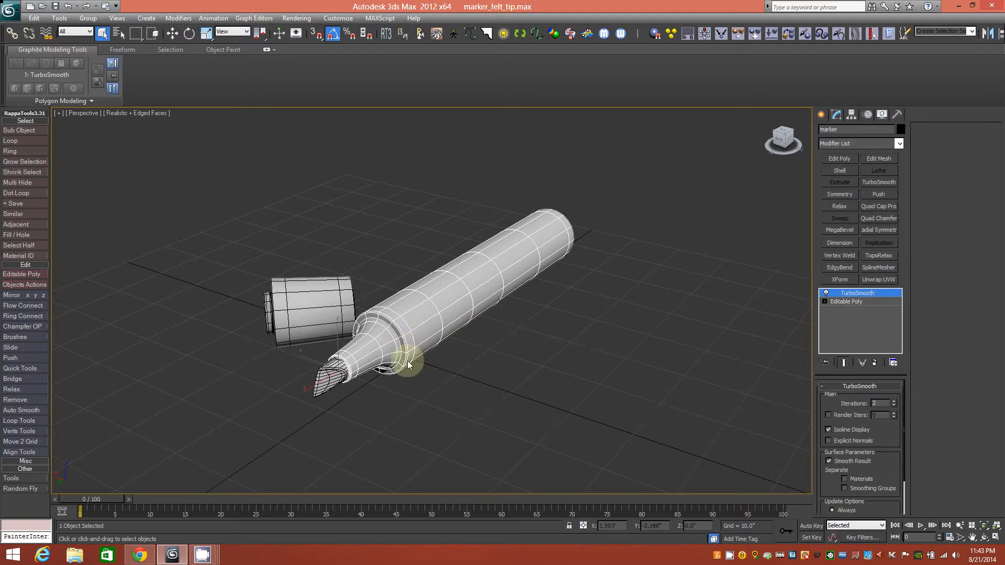
left_click(339, 373)
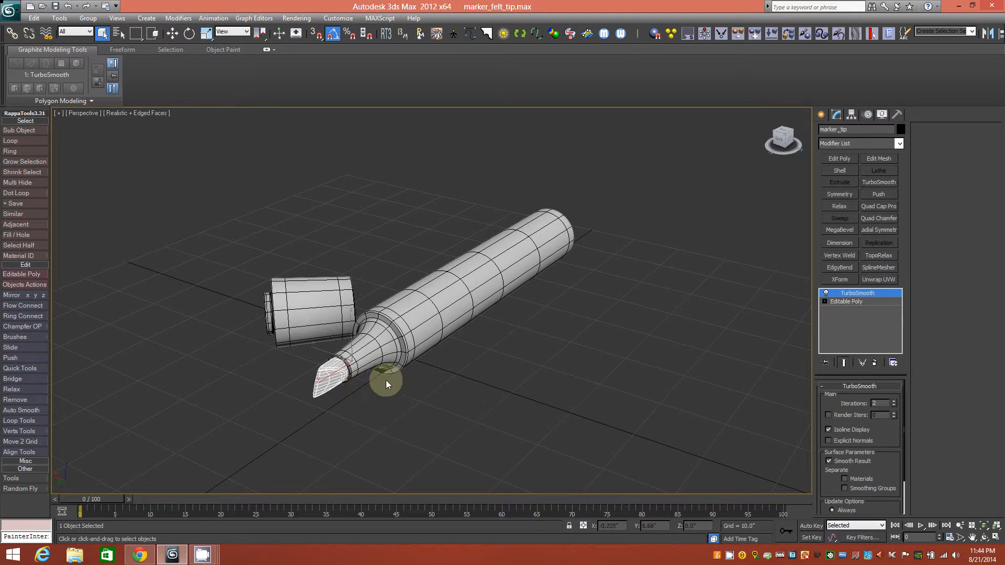
scroll(305, 382, "up", 3)
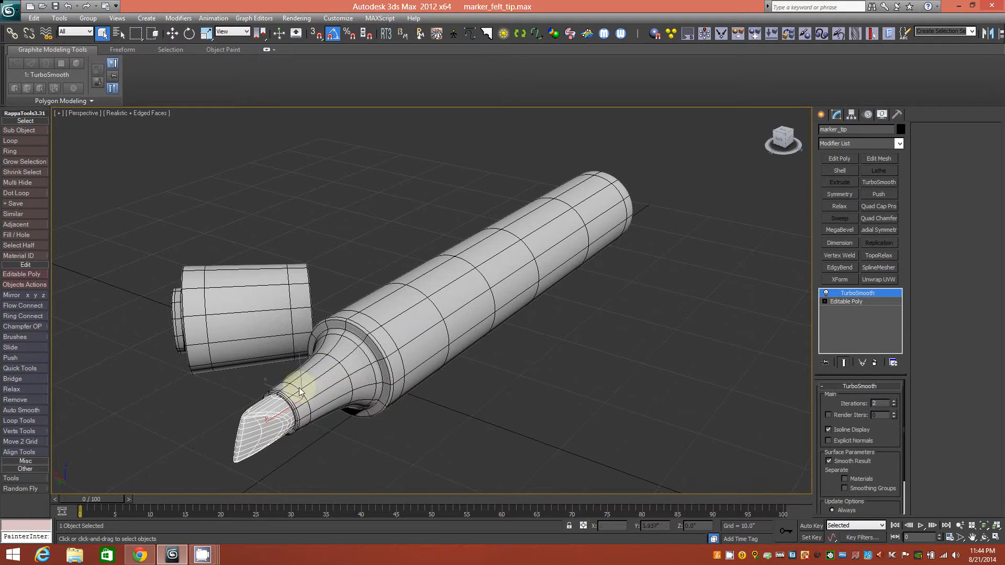
middle_click_drag(327, 409, 372, 387)
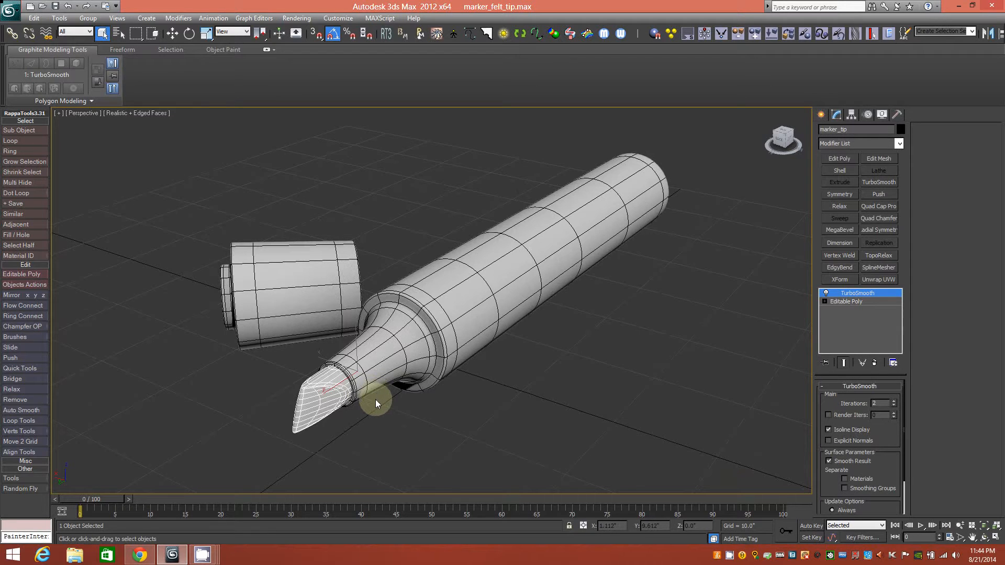
key("F4")
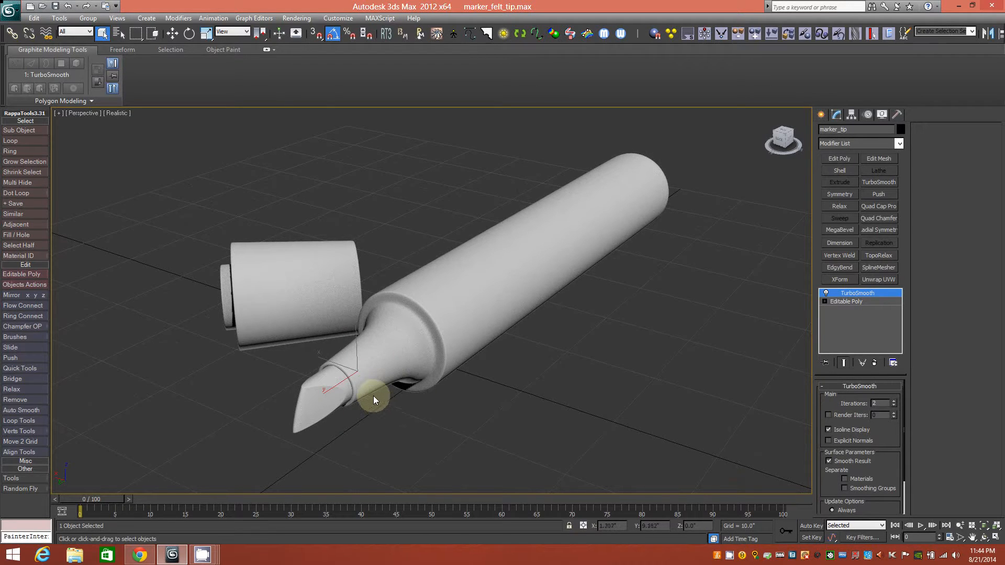
mouse_move(369, 385)
middle_mouse_down("alt")
mouse_move(421, 380)
mouse_move(350, 381)
mouse_move(338, 429)
mouse_move(361, 391)
mouse_move(391, 388)
mouse_move(355, 381)
mouse_move(335, 407)
mouse_move(356, 386)
mouse_move(349, 396)
middle_mouse_up("alt")
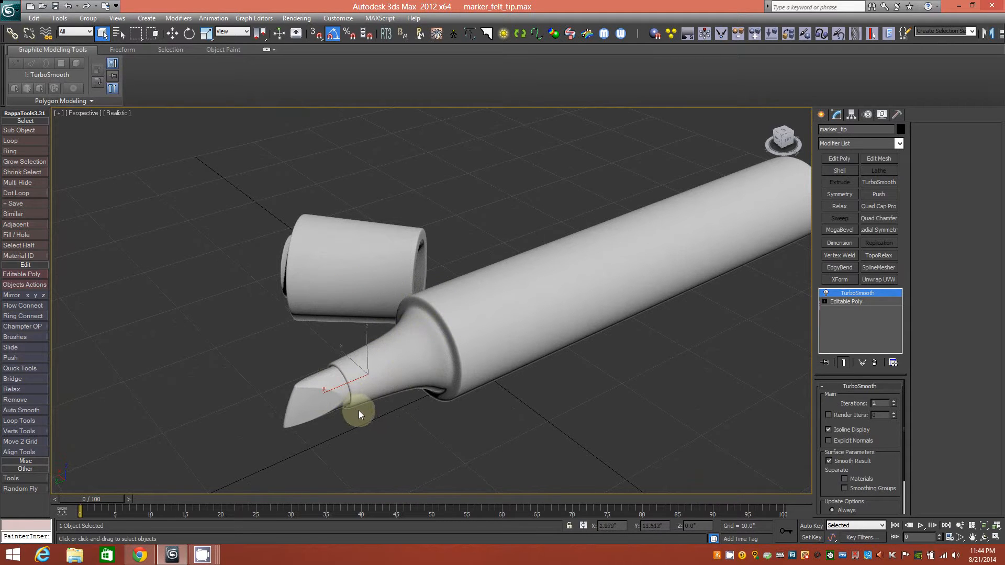
Delete all the marker objects from the scene, including the cap, body and tip.
left_click(429, 428)
key("ctrl+a")
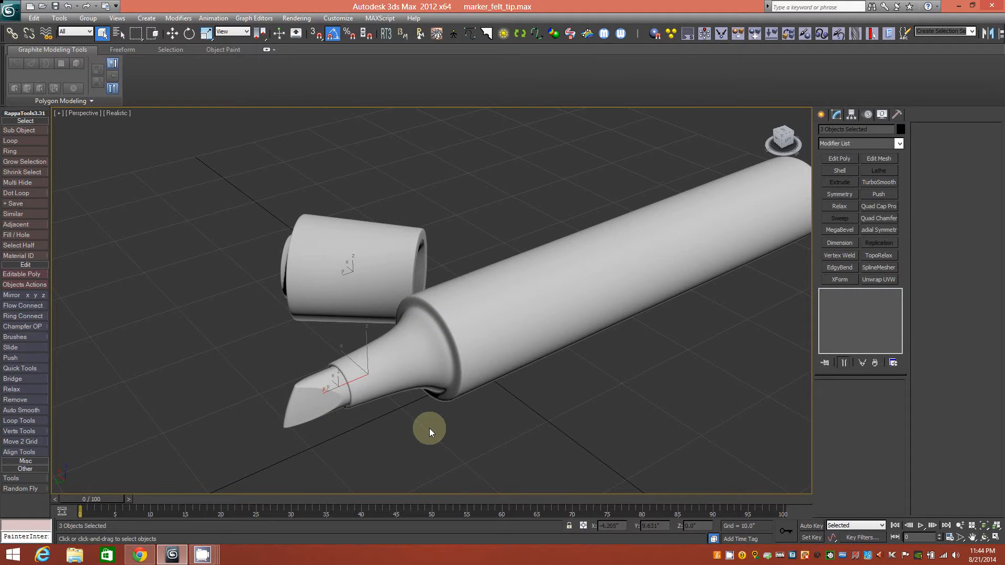
key("Delete")
Create a 12-sided cylinder at the grid origin, about 3.5" in radius and 11.1" high, and show edged faces.
middle_click_drag(569, 371, 482, 303)
left_click(822, 116)
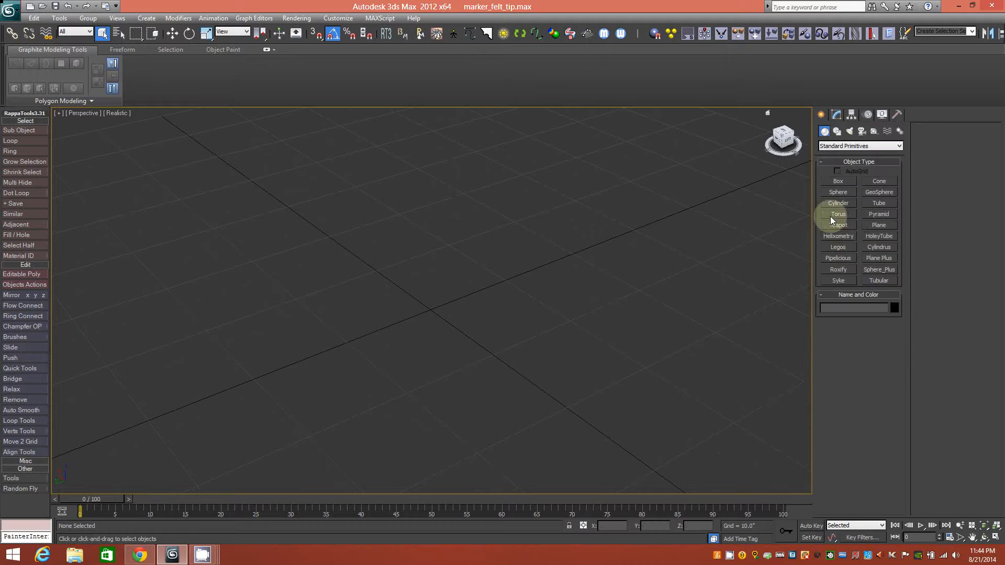
left_click(838, 203)
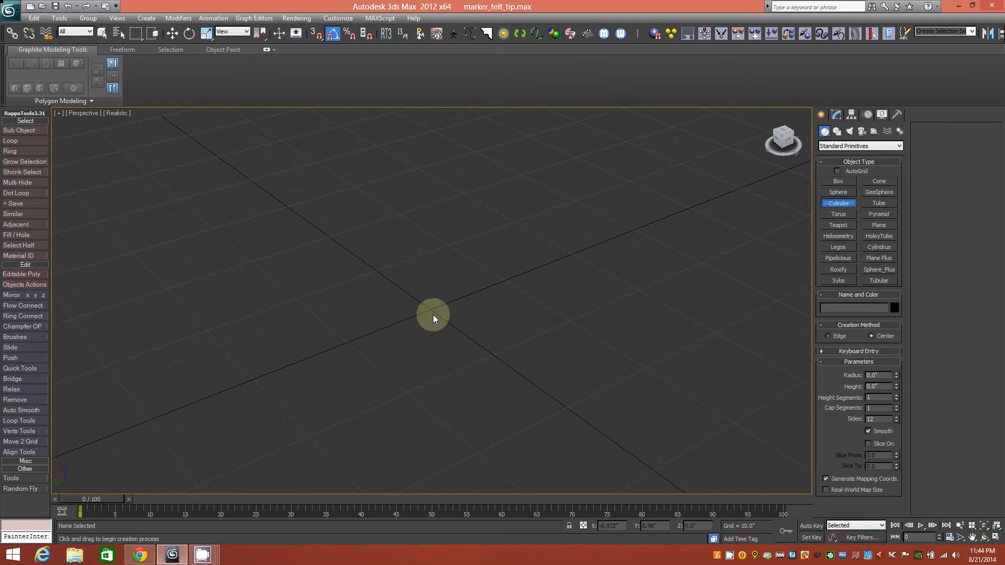
left_click_drag(432, 310, 443, 327)
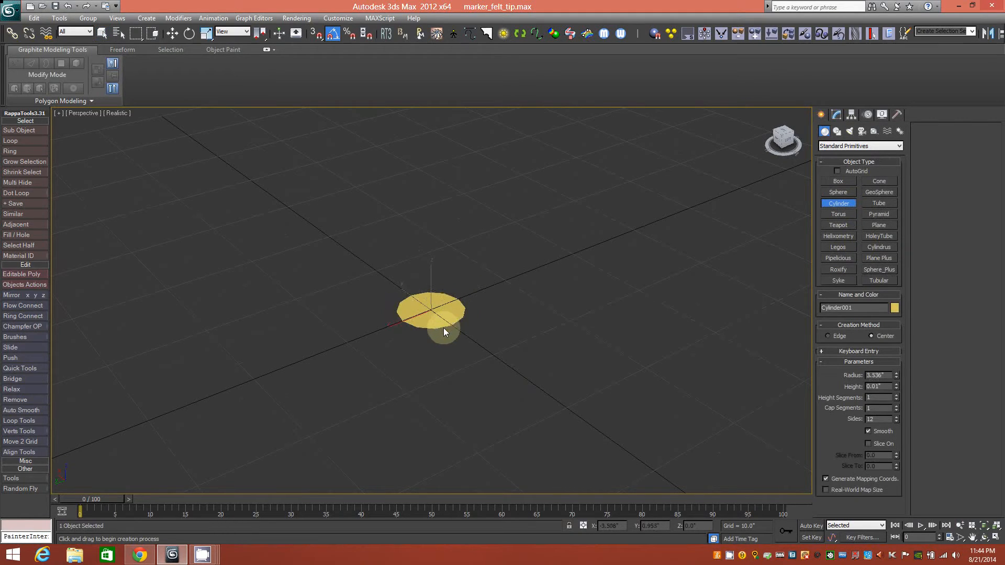
left_click(450, 217)
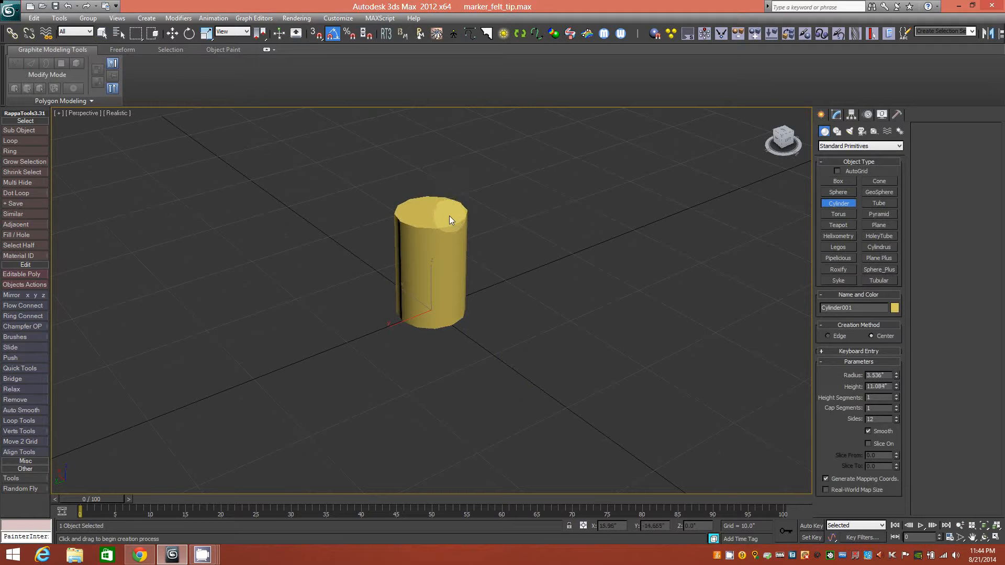
key("F4")
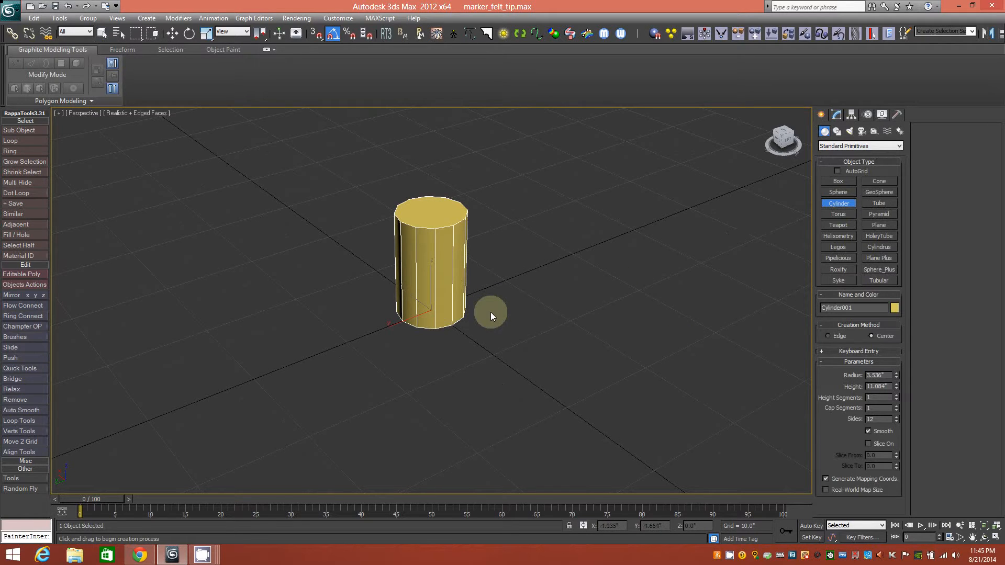
middle_click_drag(441, 285, 438, 323)
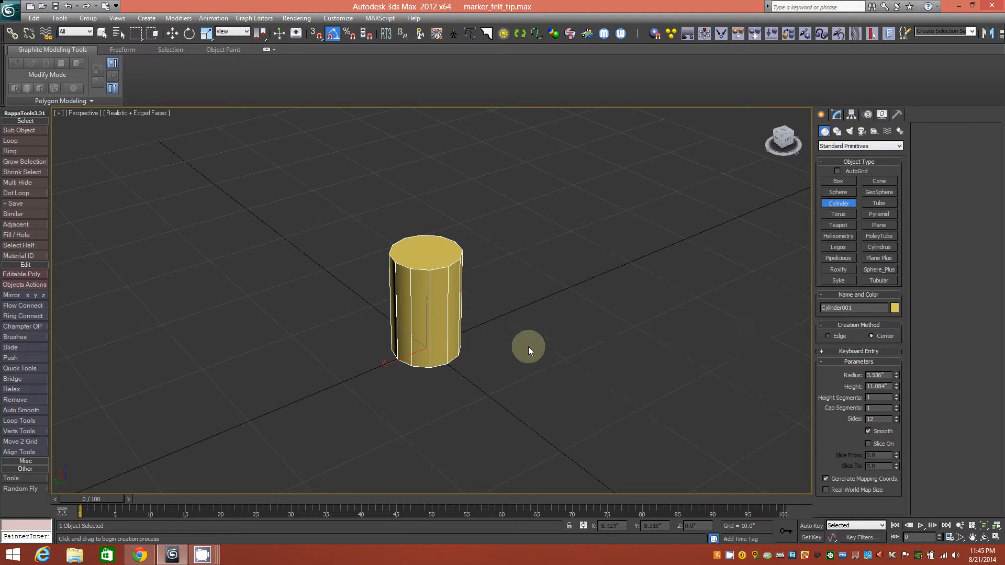
mouse_move(482, 326)
middle_mouse_down("alt")
mouse_move(491, 327)
mouse_move(470, 355)
mouse_move(474, 319)
middle_mouse_up("alt")
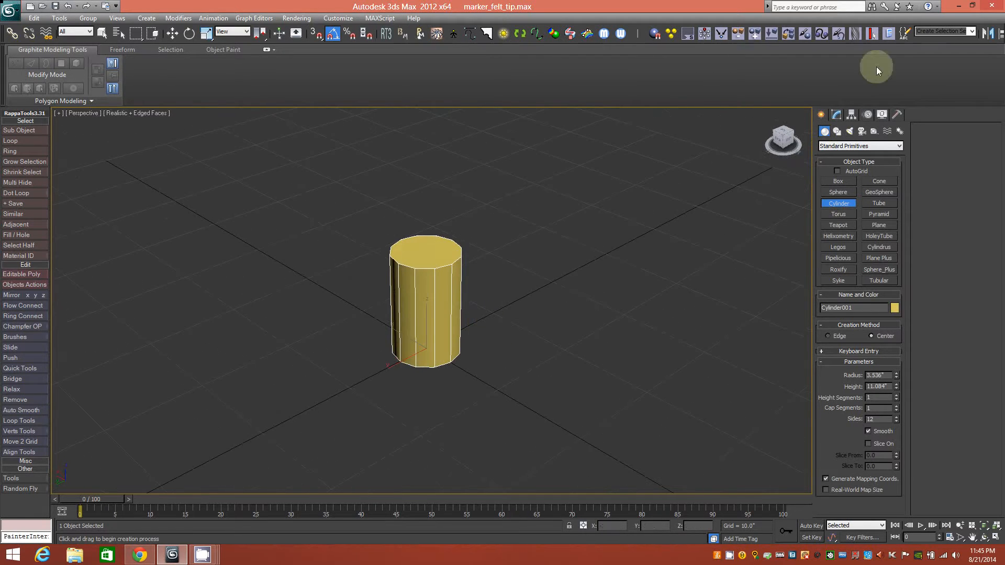
Convert the cylinder to an Editable Poly.
left_click(837, 114)
right_click(849, 293)
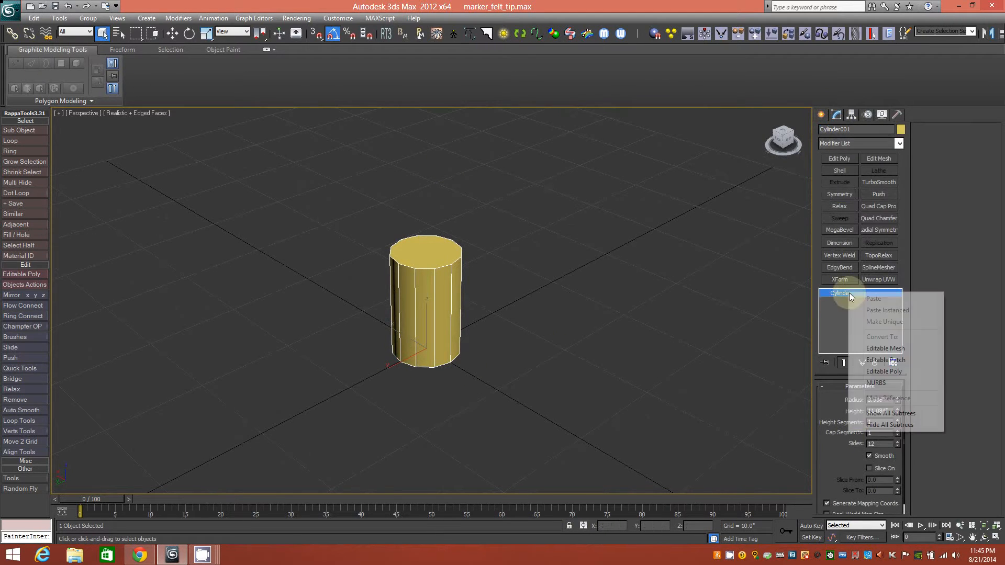
left_click(903, 374)
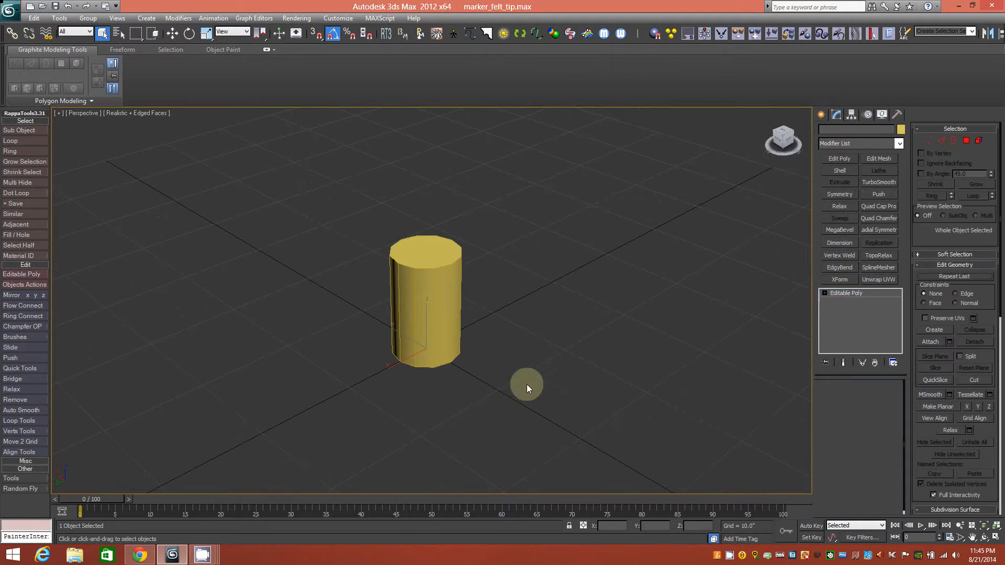
Delete the top and bottom cap polygons of the cylinder.
left_click(872, 399)
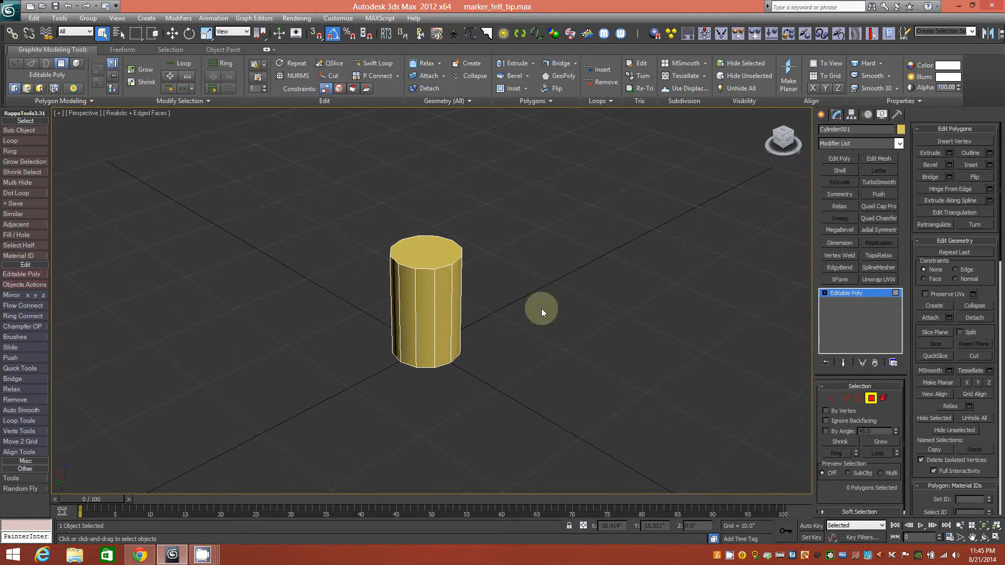
left_click(432, 257)
middle_click_drag(478, 312, 468, 253, "alt")
left_click(424, 361, "ctrl")
middle_click_drag(482, 287, 476, 332, "alt")
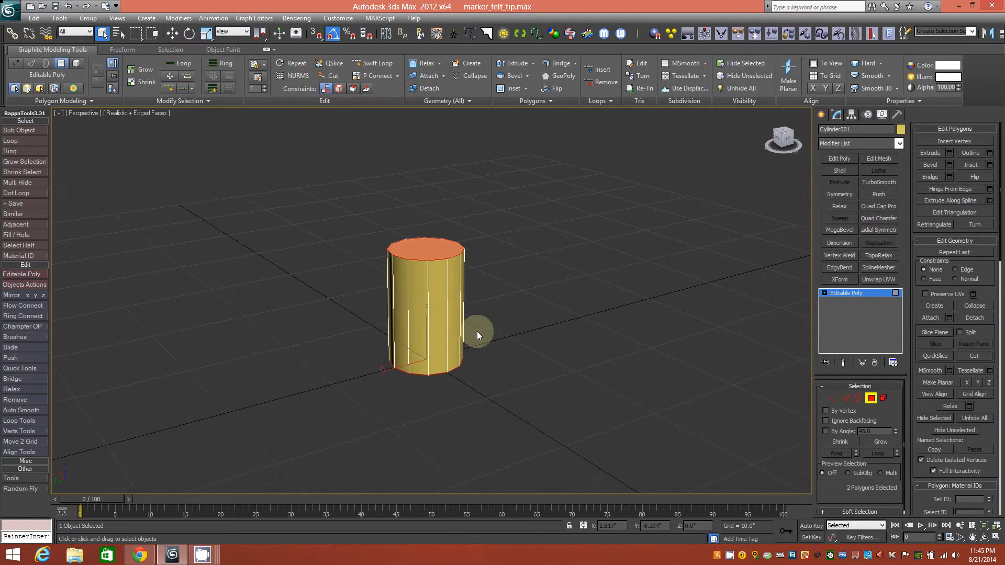
key("Delete")
Delete the six side polygons that form one vertical half of the open cylinder.
left_click(769, 141)
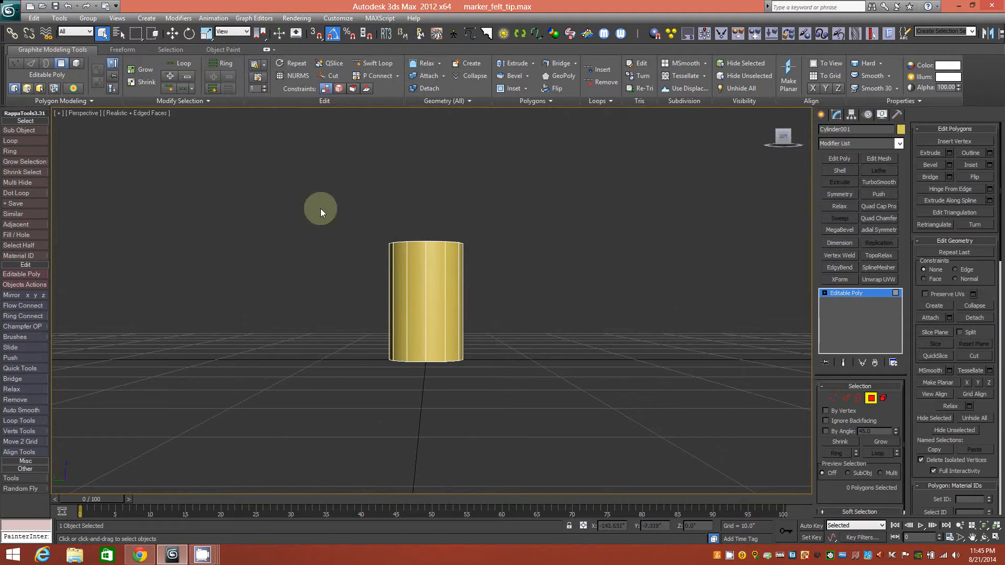
left_click_drag(417, 396, 417, 396)
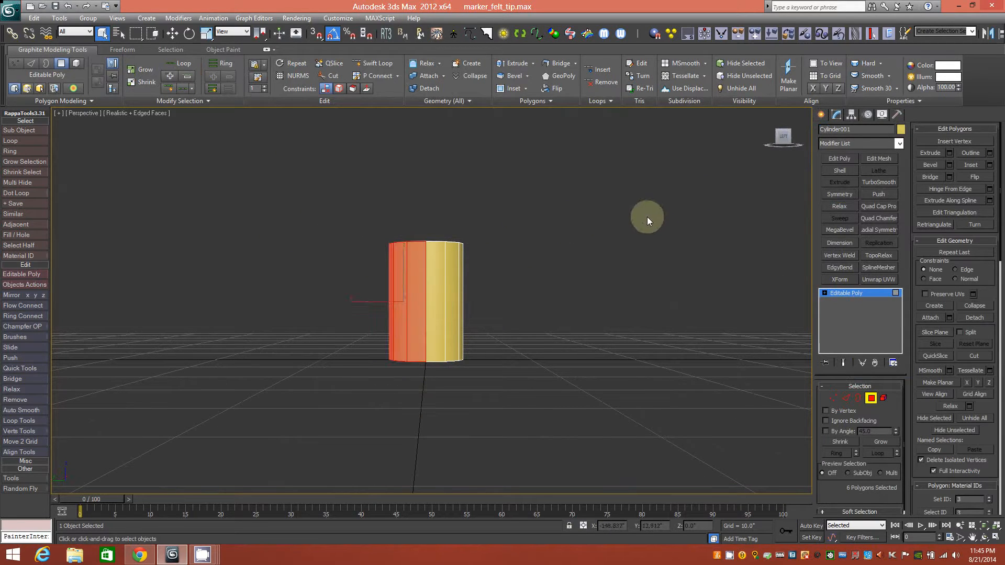
key("Delete")
Bridge the two open vertical edges of the half cylinder with a flat face.
middle_click_drag(504, 277, 545, 263, "alt")
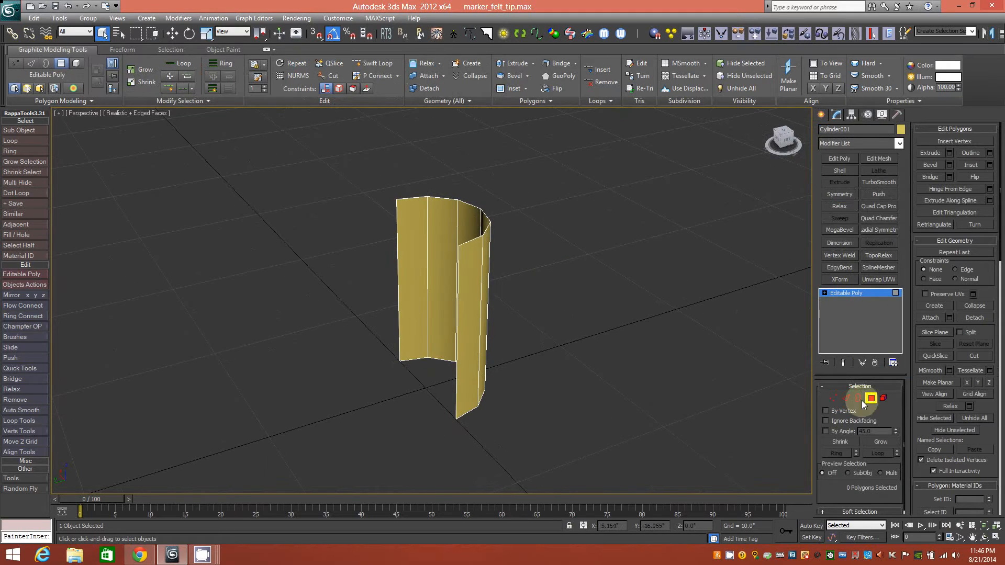
left_click(846, 399)
middle_click_drag(455, 395, 462, 371, "alt")
left_click(450, 370)
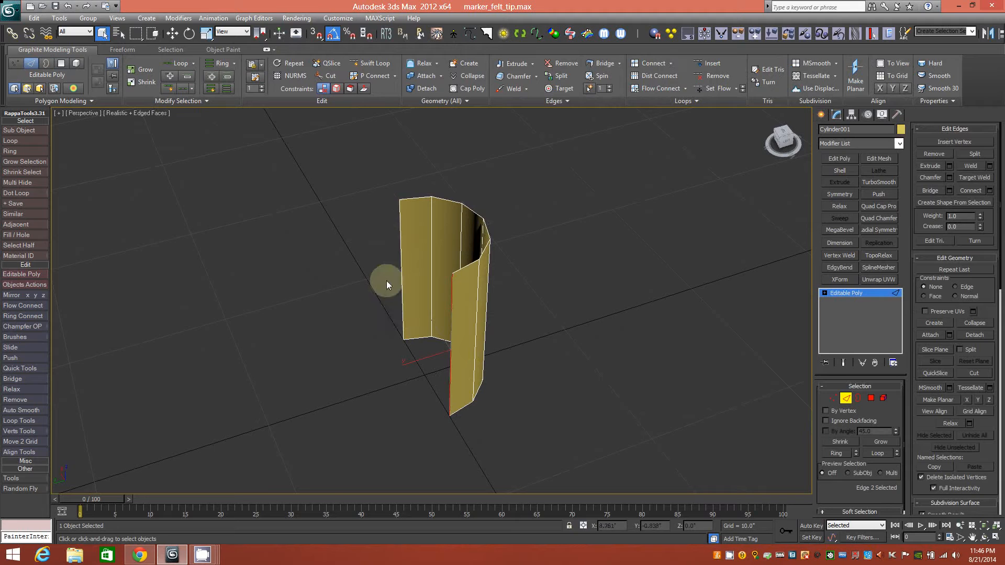
left_click(400, 264, "ctrl")
middle_click_drag(507, 289, 479, 294, "alt")
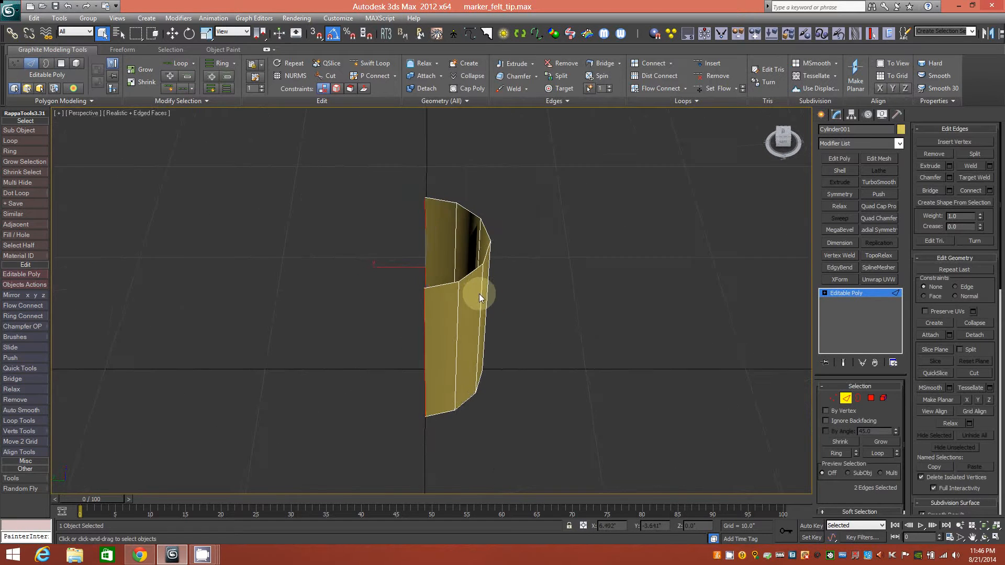
left_click(616, 63)
middle_click_drag(548, 251, 470, 282, "alt")
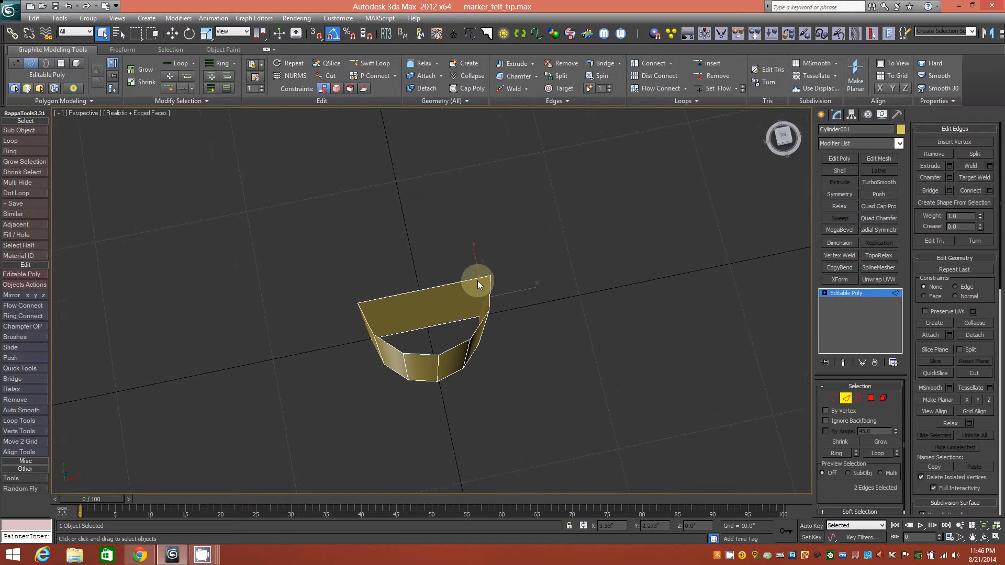
Connect the flat face's top and bottom edges with 3 segments to divide it into vertical strips.
left_click(413, 291)
left_click(434, 326, "ctrl")
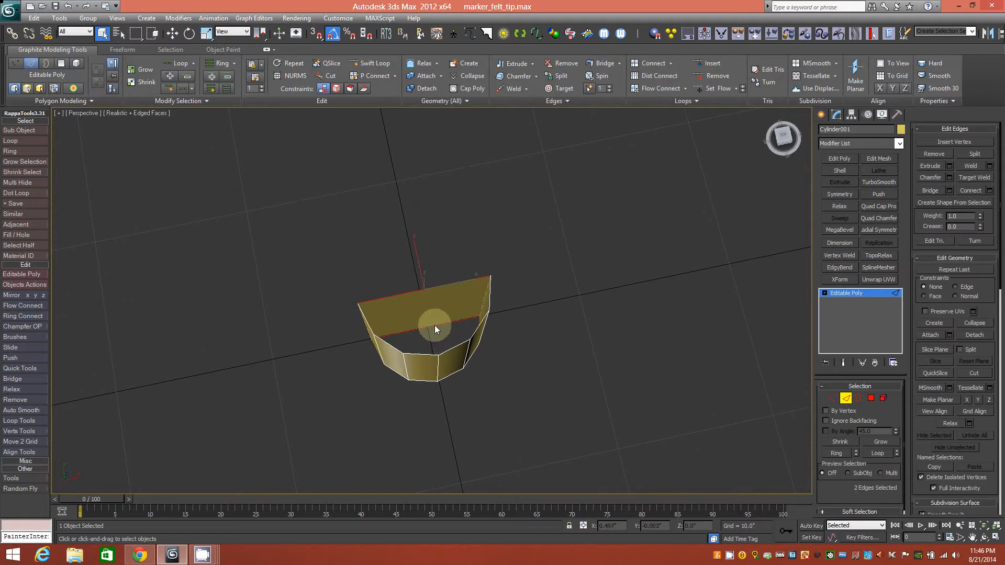
left_click(649, 64, "shift")
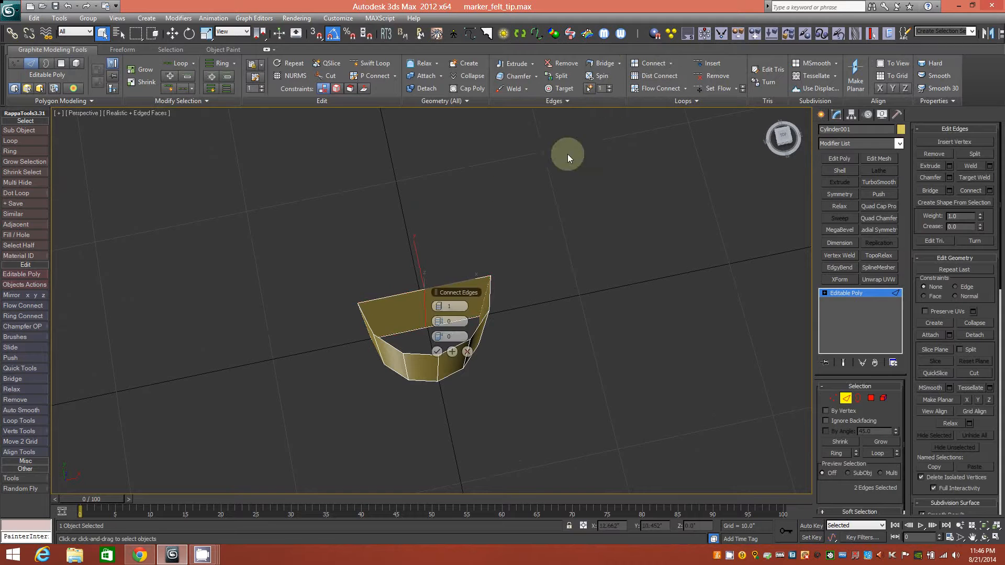
left_click(441, 307)
left_click(436, 353)
middle_click_drag(507, 338, 394, 256, "alt")
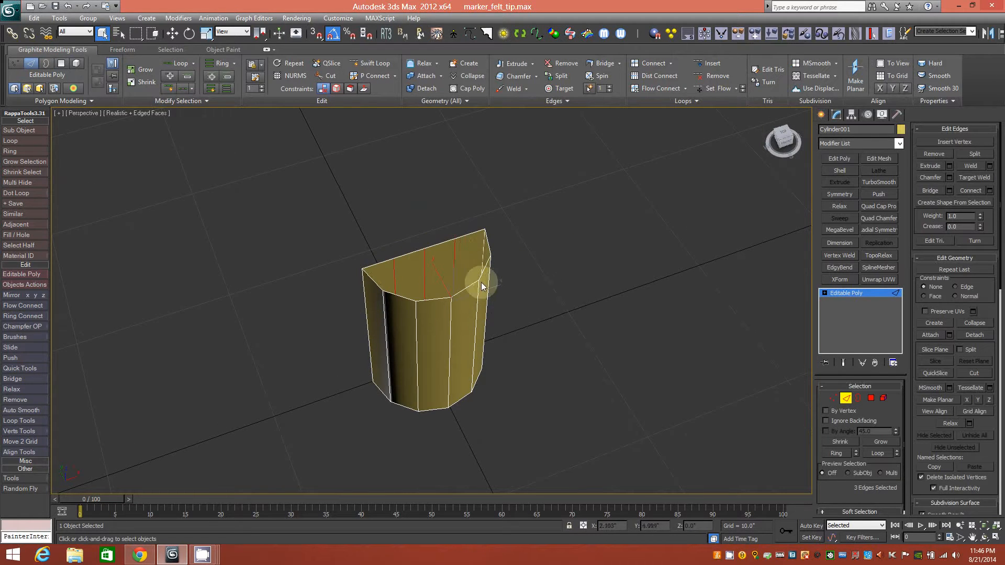
Bridge the two middle top edges of the flat side to the two middle top edges of the curved side.
middle_click_drag(445, 275, 435, 282, "alt")
left_click(409, 271)
left_click(438, 264, "ctrl")
left_click(432, 316, "ctrl")
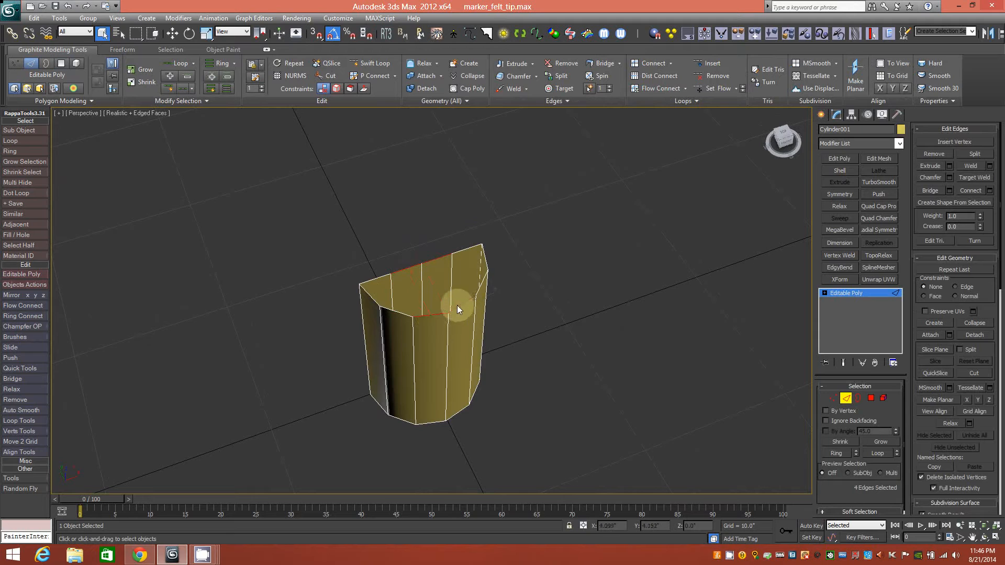
scroll(423, 312, "up", 3)
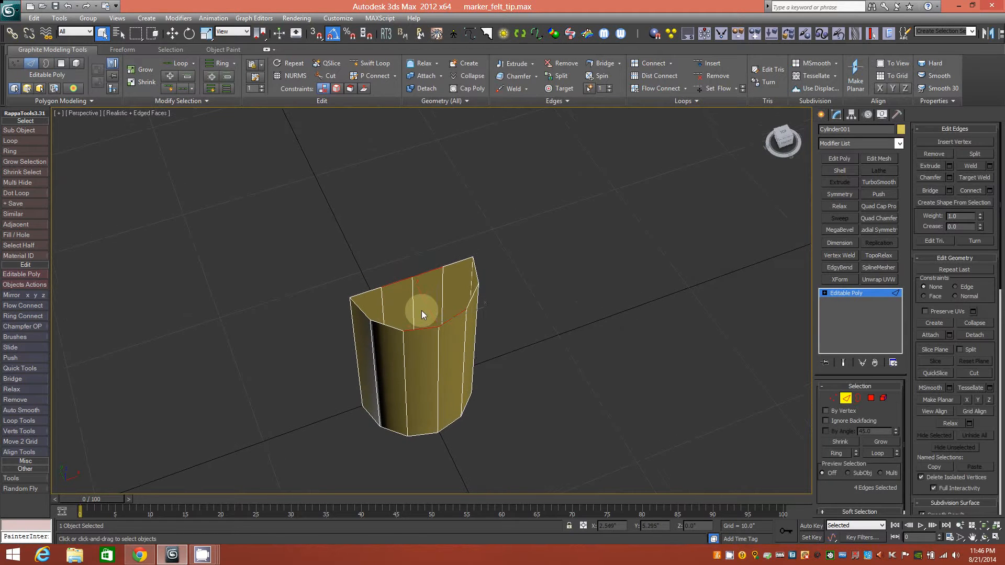
left_click(603, 65)
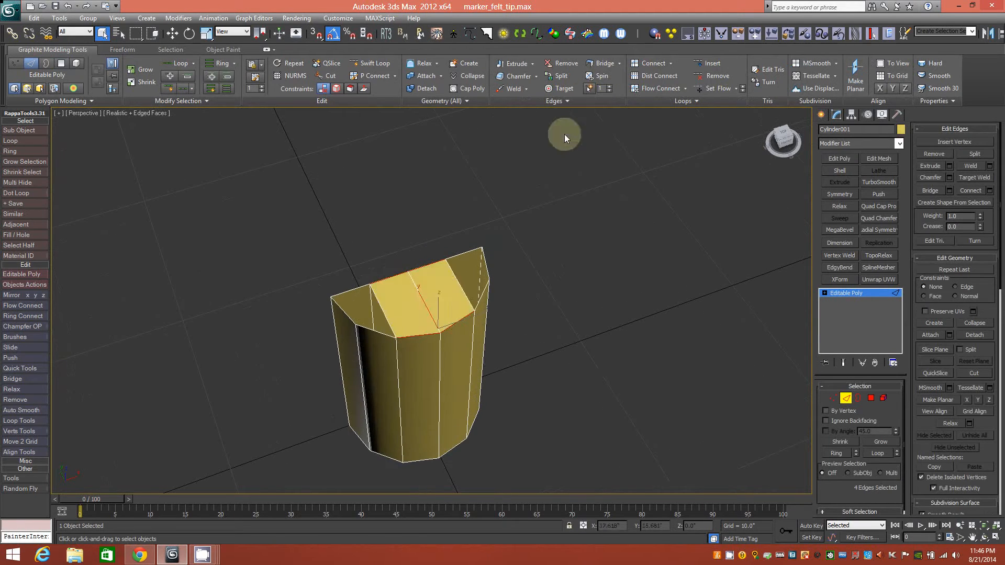
Cap the remaining border openings on either side of the bridged faces at the half cylinder's top.
left_click(858, 399)
left_click(359, 325)
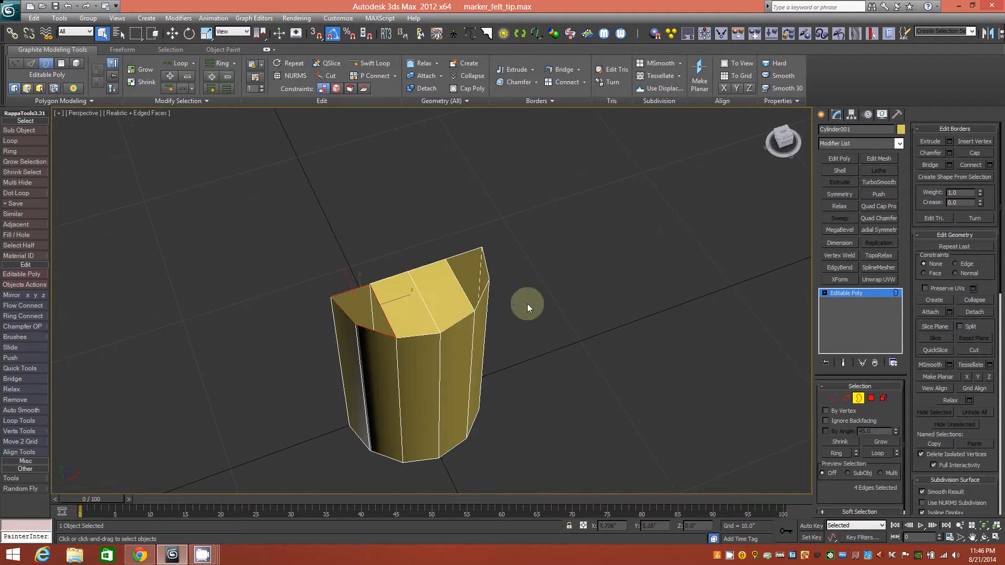
left_click(467, 88)
Delete the four vertical polygons of the flat side, keeping the new top faces and the curved wall.
middle_click_drag(560, 292, 509, 343, "alt")
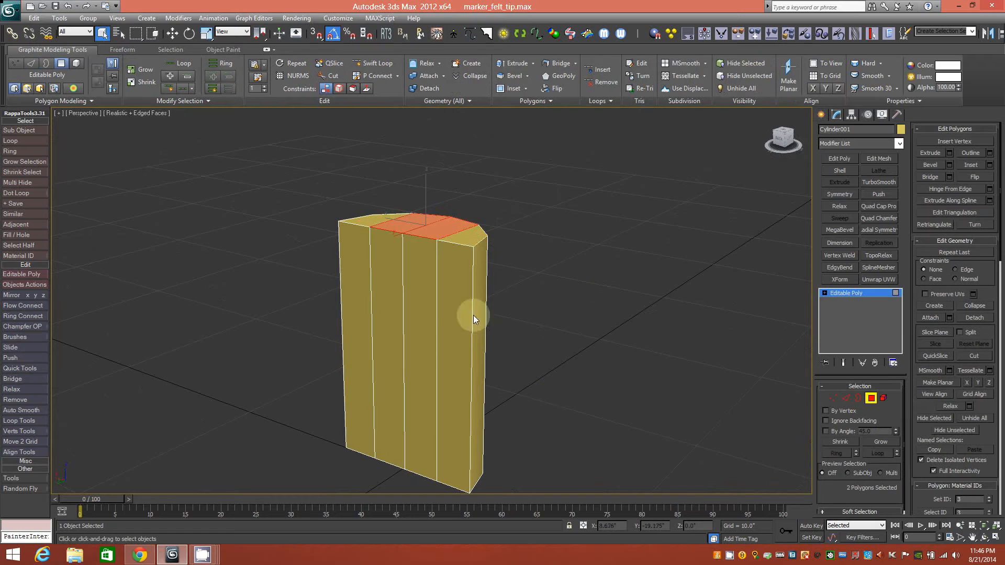
left_click(451, 313)
left_click(418, 304, "ctrl")
left_click(385, 294, "ctrl")
left_click(361, 289, "ctrl")
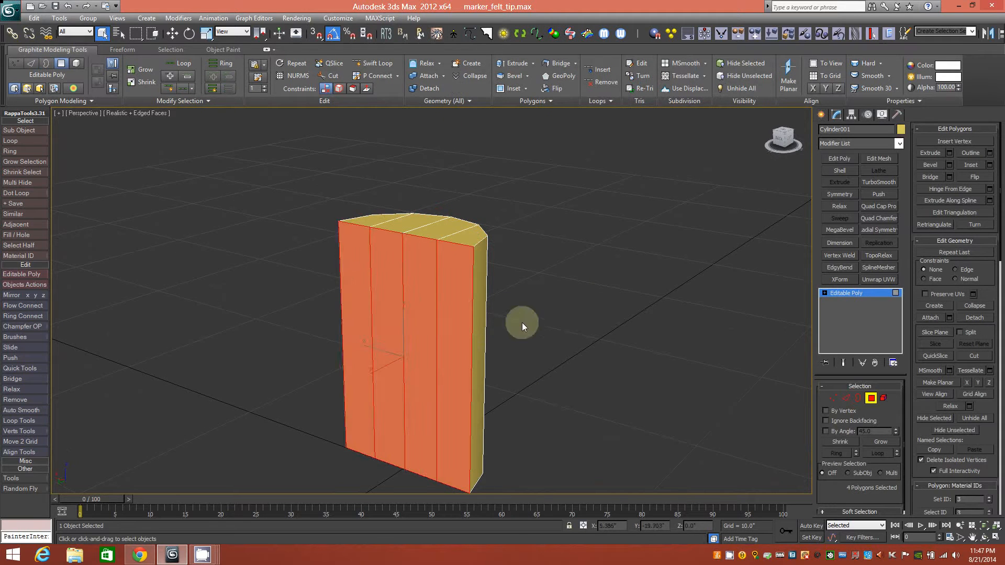
key("Delete")
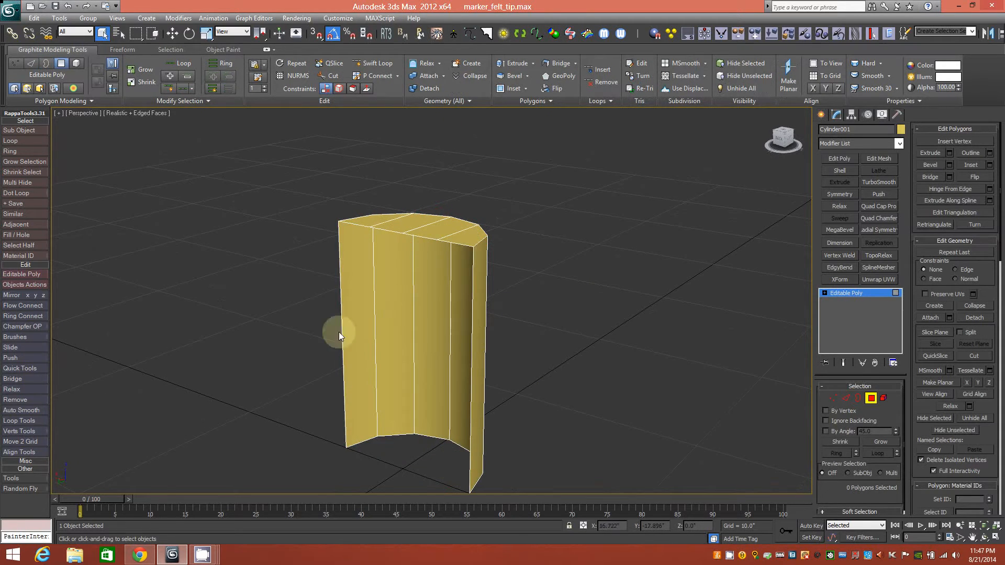
middle_click_drag(411, 356, 343, 350, "alt")
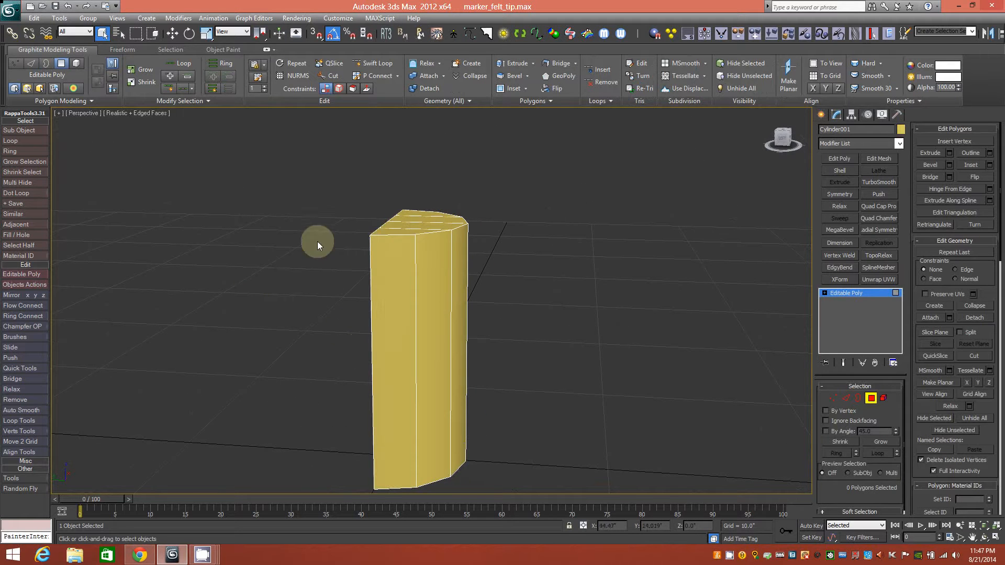
Move the five top vertices of the curved side downward so the end faces slope away from the flat side.
middle_click_drag(409, 282, 374, 308, "alt")
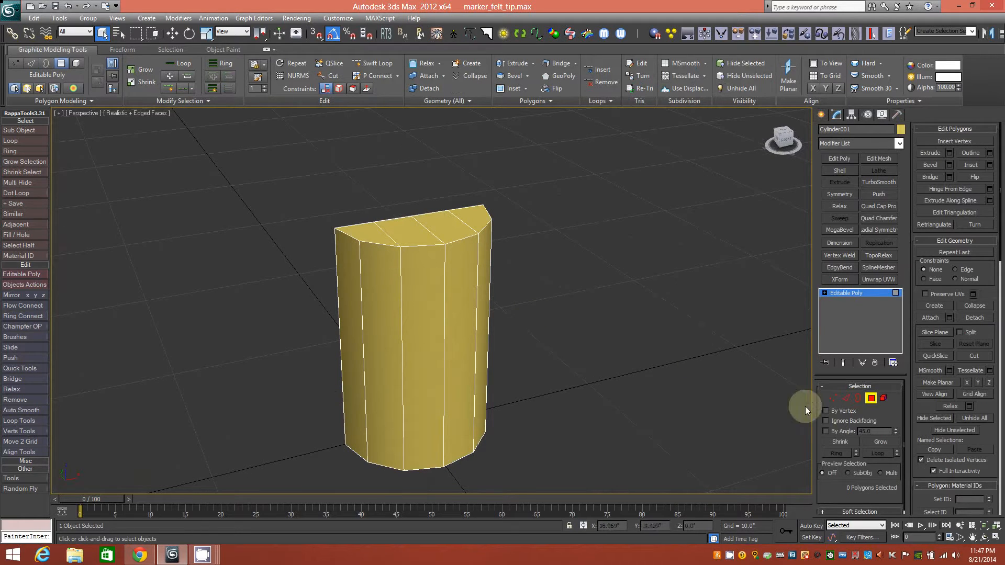
left_click(833, 399)
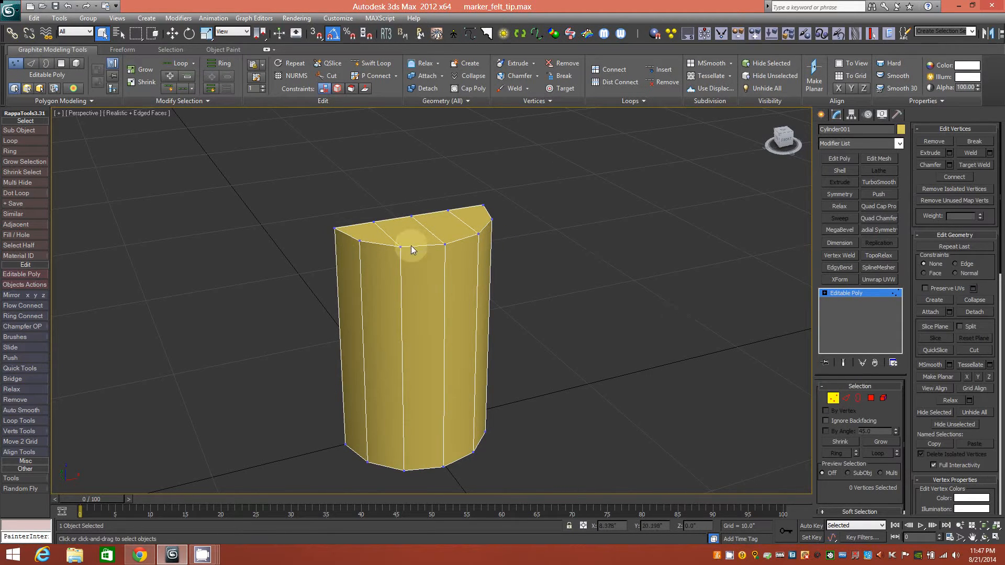
mouse_move(423, 292)
middle_mouse_down("alt")
mouse_move(454, 309)
mouse_move(469, 304)
mouse_move(460, 276)
mouse_move(420, 289)
middle_mouse_up("alt")
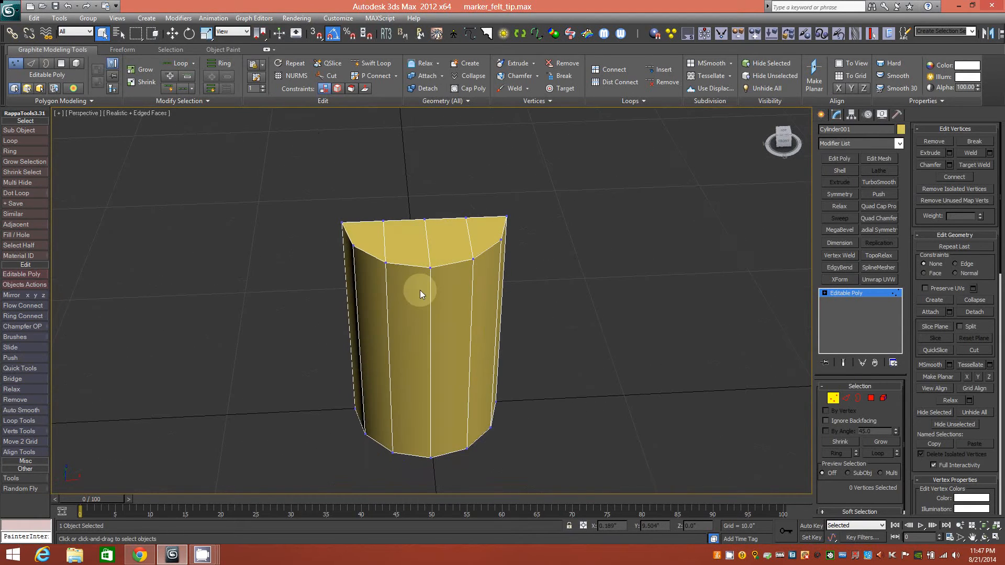
left_click(352, 246)
left_click(390, 262, "ctrl")
left_click(431, 269, "ctrl")
left_click(473, 259, "ctrl")
left_click(500, 239, "ctrl")
key("w")
middle_click_drag(417, 308, 441, 229, "alt")
left_click_drag(429, 222, 426, 253)
middle_click_drag(441, 313, 425, 314, "alt")
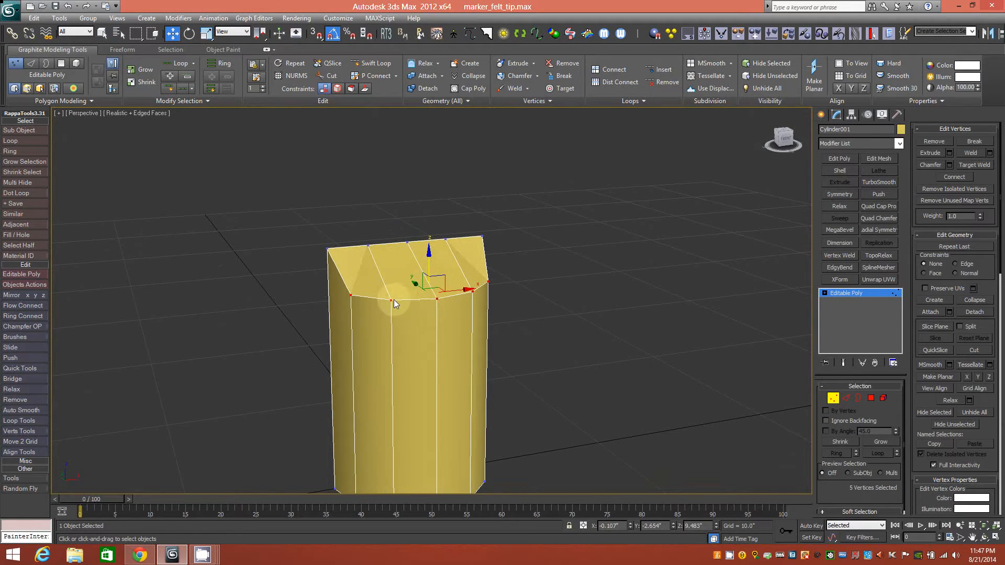
Lower the three middle vertices of the curved side's top rim further, moving the outer two first and the center one separately.
left_click(392, 300)
left_click(472, 292, "ctrl")
mouse_move(470, 317)
middle_mouse_down("alt")
mouse_move(445, 320)
mouse_move(463, 314)
middle_mouse_up("alt")
left_click_drag(432, 261, 430, 294)
left_click(436, 298)
left_click_drag(437, 270, 438, 301)
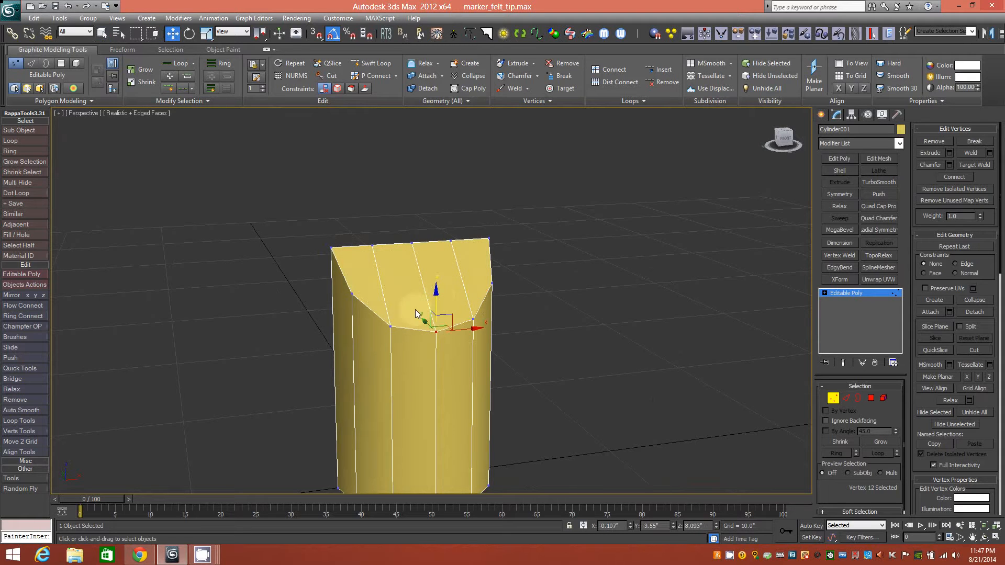
middle_click_drag(456, 316, 385, 298, "alt")
middle_click_drag(419, 336, 421, 352, "alt")
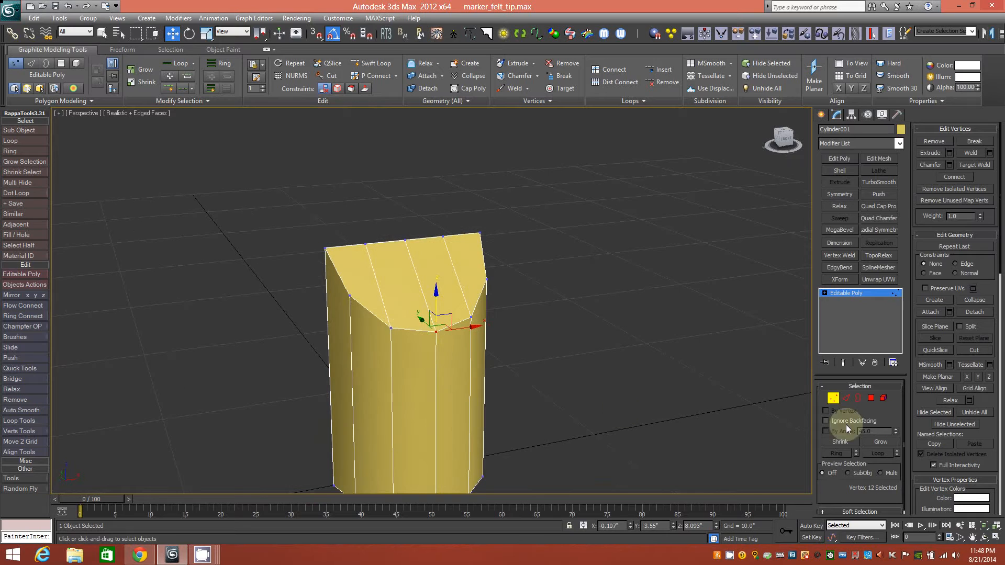
Make the four sloped top polygons planar, clear the polygon selection and check the slope from the open side.
left_click(871, 399)
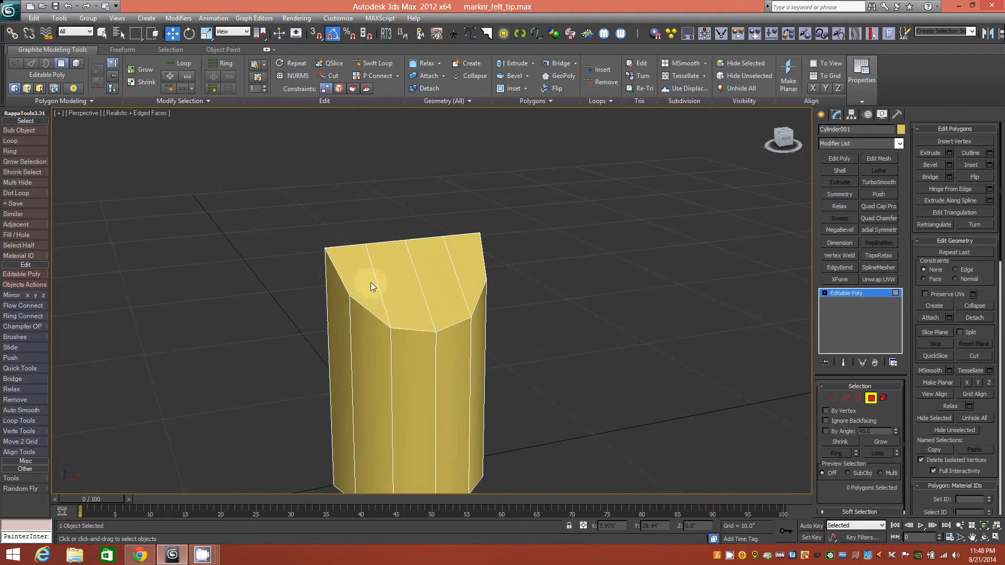
left_click(371, 282)
left_click(409, 287, "ctrl")
left_click(442, 279, "ctrl")
left_click(458, 264, "ctrl")
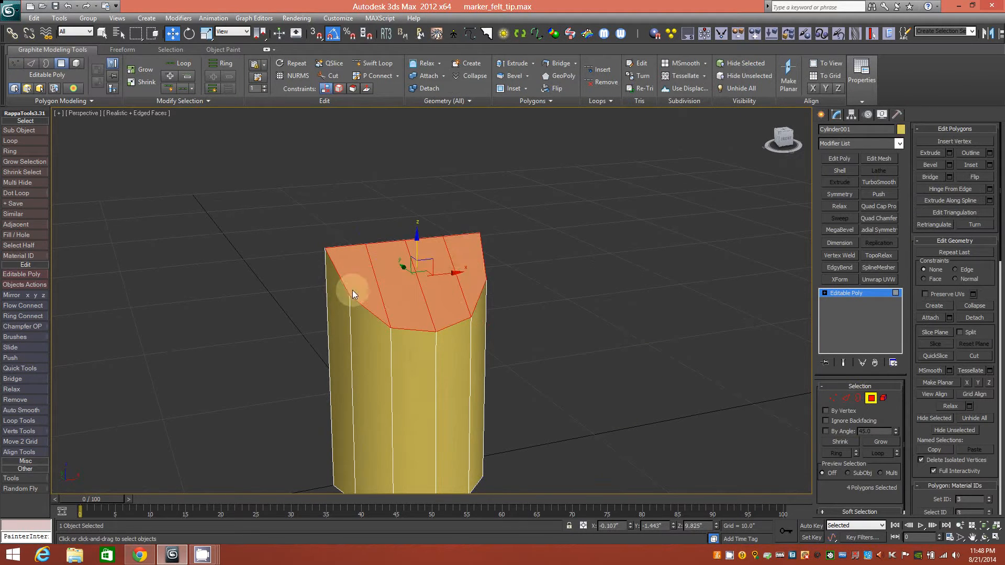
left_click(800, 89)
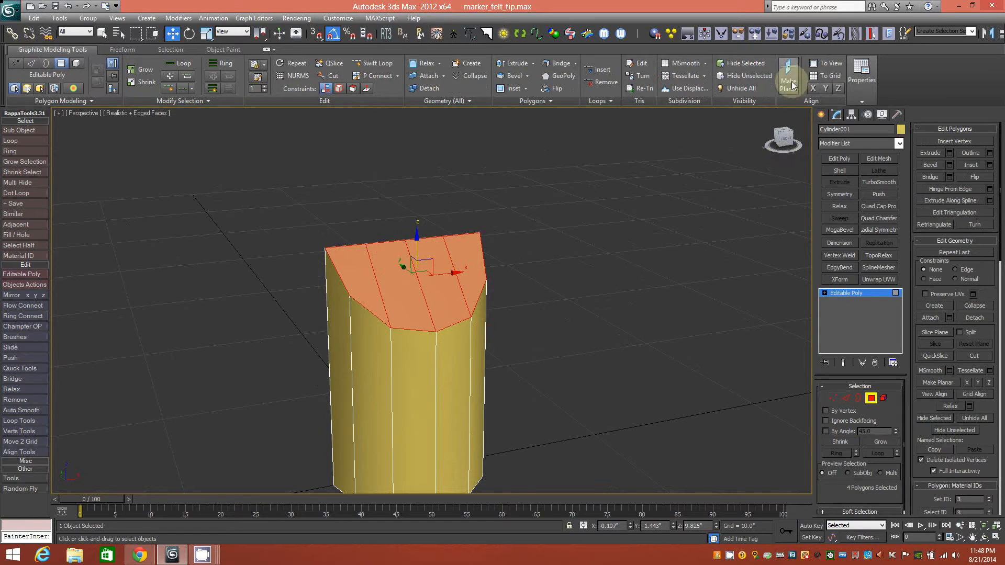
mouse_move(346, 342)
middle_mouse_down("alt")
mouse_move(451, 319)
mouse_move(422, 317)
mouse_move(465, 305)
mouse_move(483, 329)
mouse_move(442, 330)
mouse_move(480, 329)
mouse_move(450, 315)
mouse_move(433, 337)
mouse_move(417, 337)
mouse_move(390, 292)
middle_mouse_up("alt")
mouse_move(454, 324)
middle_mouse_down("alt")
mouse_move(416, 359)
mouse_move(437, 345)
mouse_move(365, 308)
middle_mouse_up("alt")
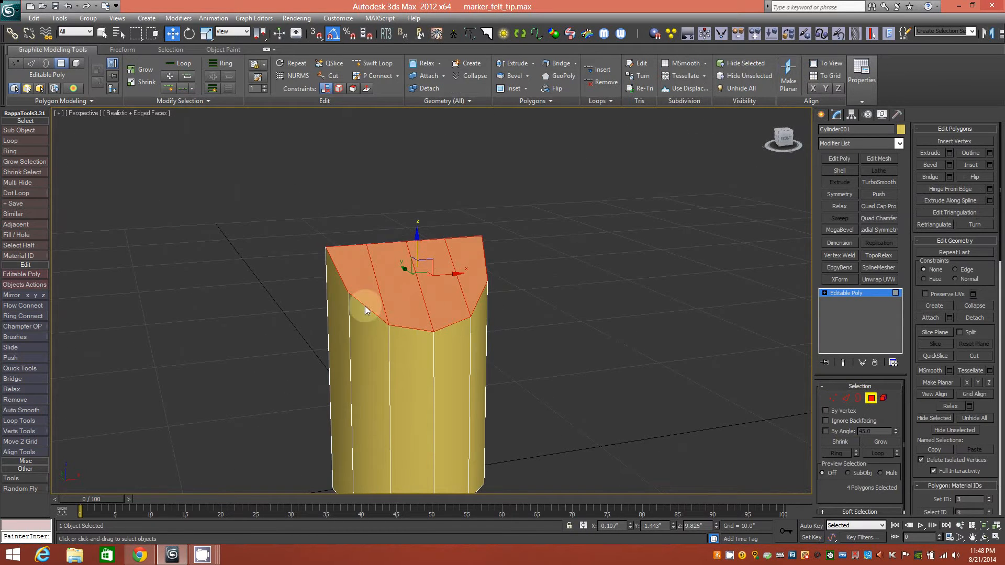
mouse_move(465, 333)
middle_mouse_down("alt")
mouse_move(400, 353)
mouse_move(487, 348)
mouse_move(473, 362)
mouse_move(469, 352)
mouse_move(520, 332)
mouse_move(479, 329)
mouse_move(530, 324)
mouse_move(491, 343)
mouse_move(564, 336)
mouse_move(439, 358)
mouse_move(521, 337)
mouse_move(453, 326)
mouse_move(563, 347)
middle_mouse_up("alt")
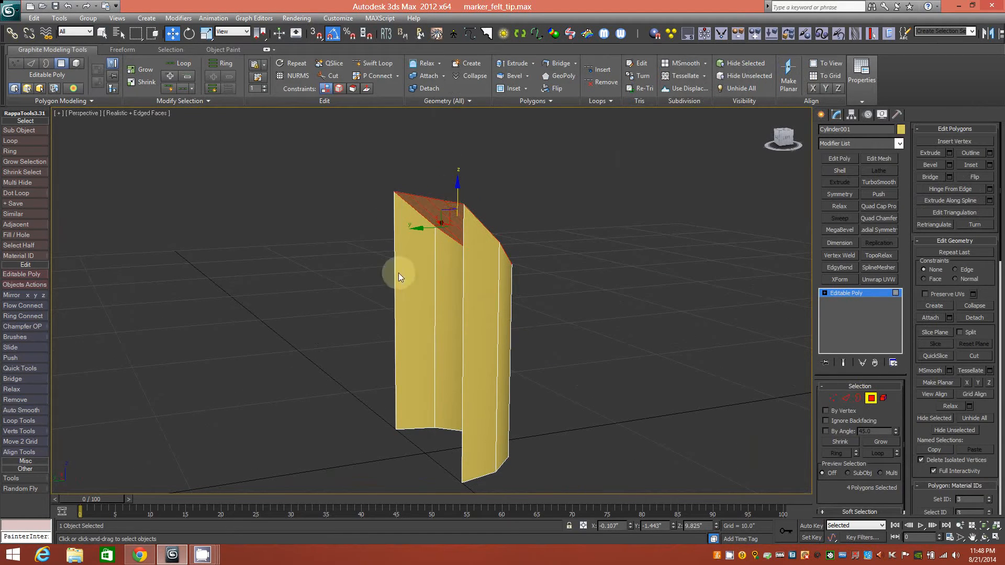
left_click(650, 318)
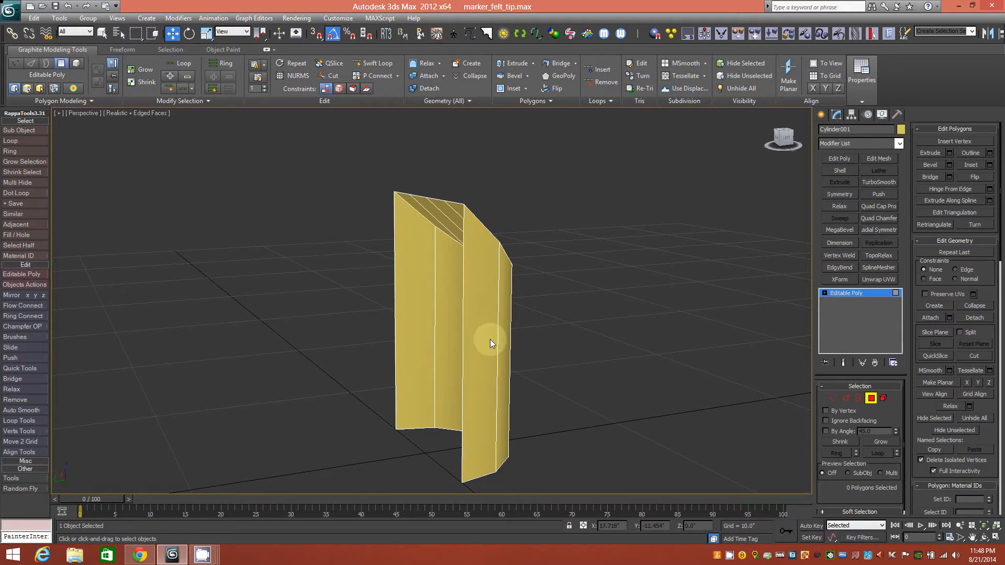
mouse_move(462, 348)
middle_mouse_down("alt")
mouse_move(463, 363)
mouse_move(440, 363)
mouse_move(468, 356)
mouse_move(462, 351)
middle_mouse_up("alt")
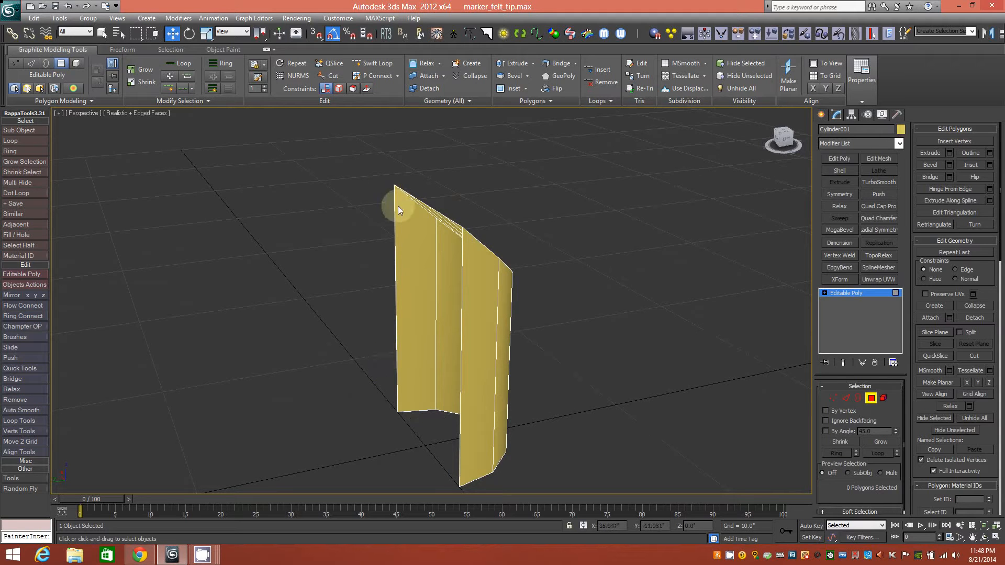
middle_click_drag(485, 323, 492, 302, "alt")
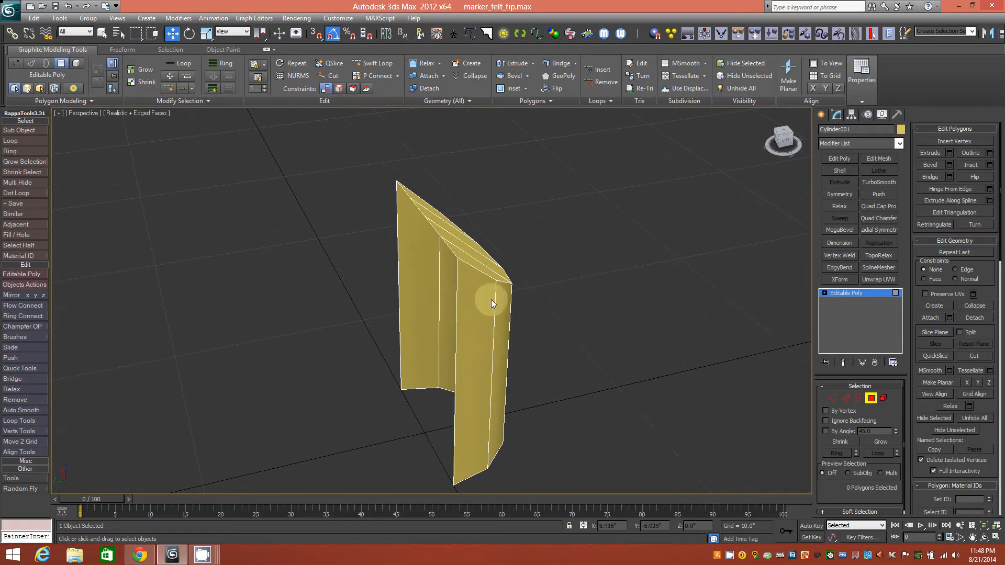
Switch to edge editing and turn on Step Mode for edge selection.
left_click(846, 398)
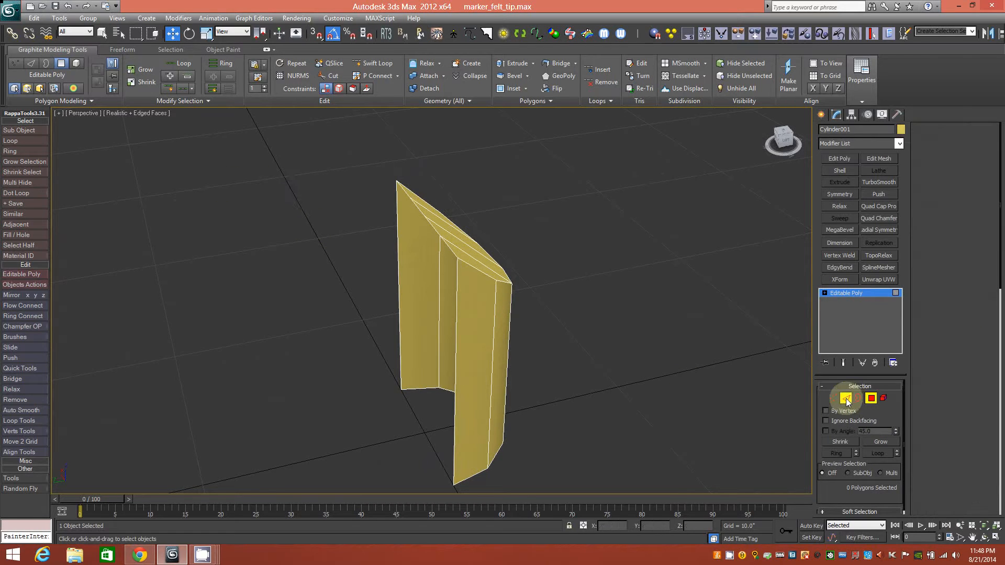
left_click(208, 102)
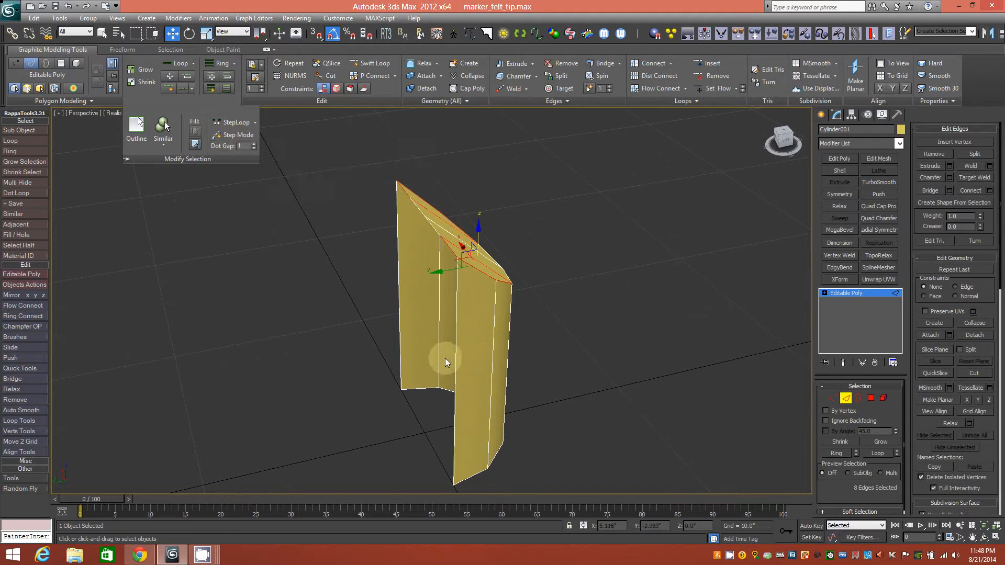
mouse_move(396, 316)
middle_mouse_down("alt")
mouse_move(410, 315)
mouse_move(367, 313)
mouse_move(384, 313)
middle_mouse_up("alt")
left_click(536, 354)
middle_click_drag(540, 355, 461, 335, "alt")
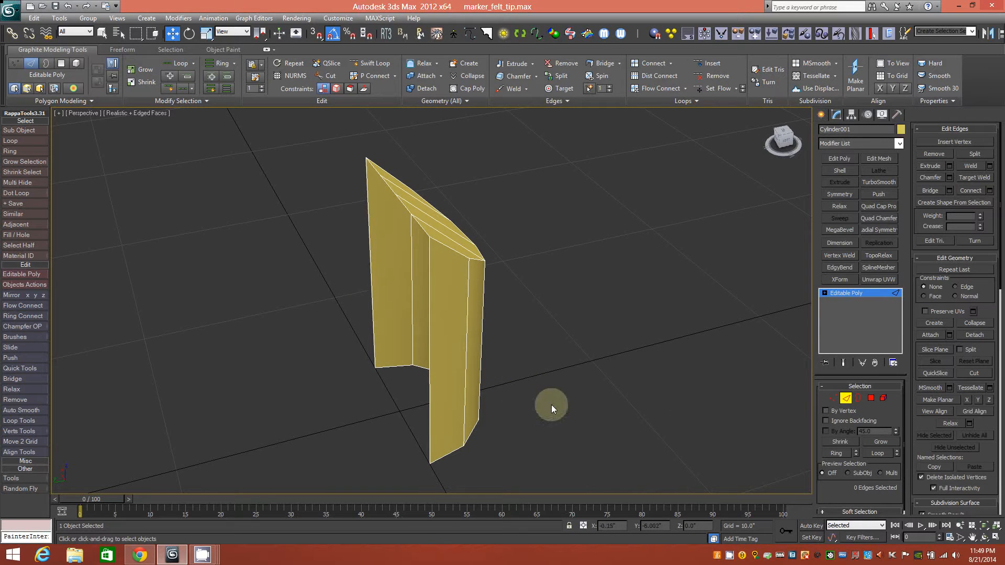
left_click(213, 103)
left_click(233, 135)
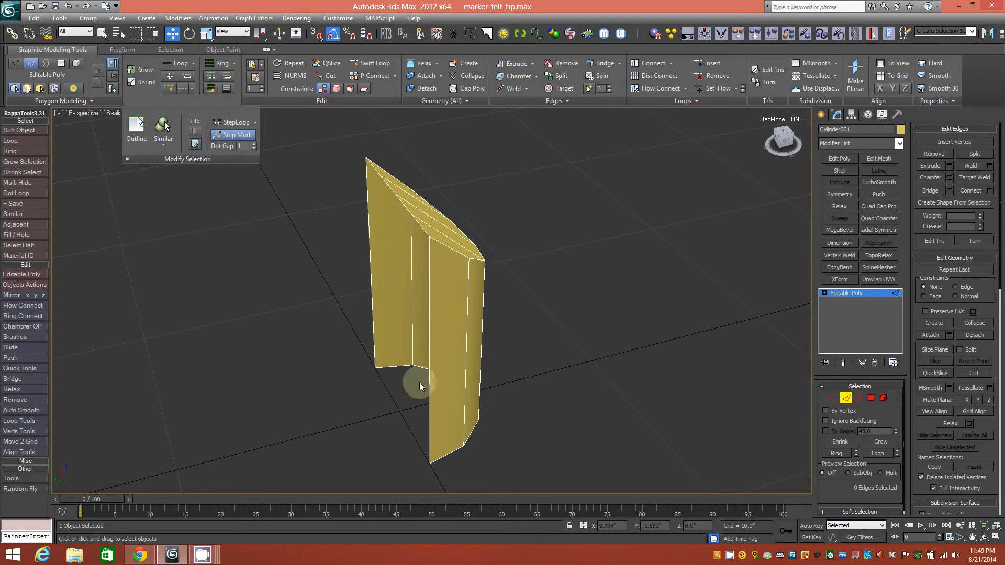
Select the open side's two vertical edges and the top edges between them, and extend them along Y to about 0.4" as a new strip.
left_click(428, 412)
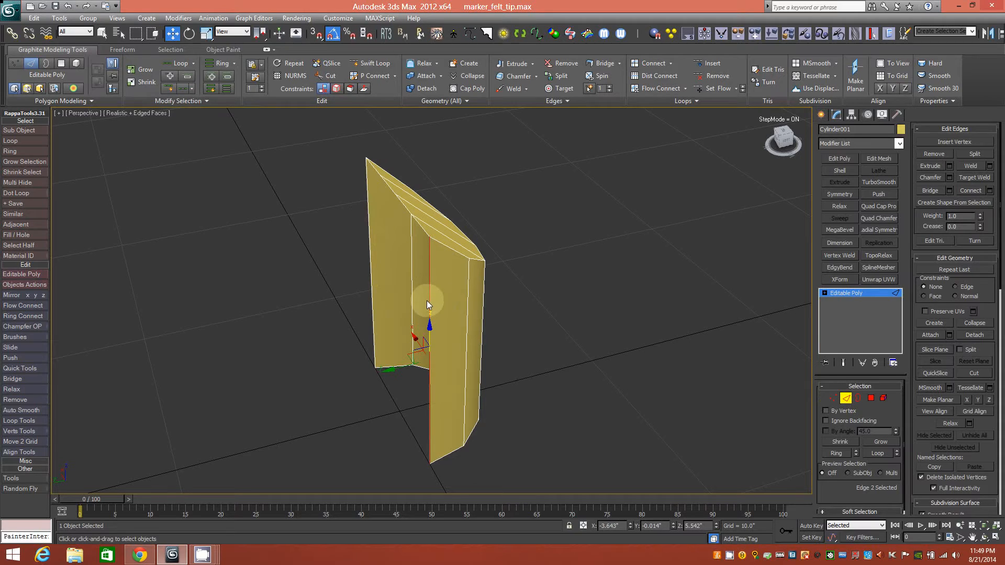
double_click(372, 289)
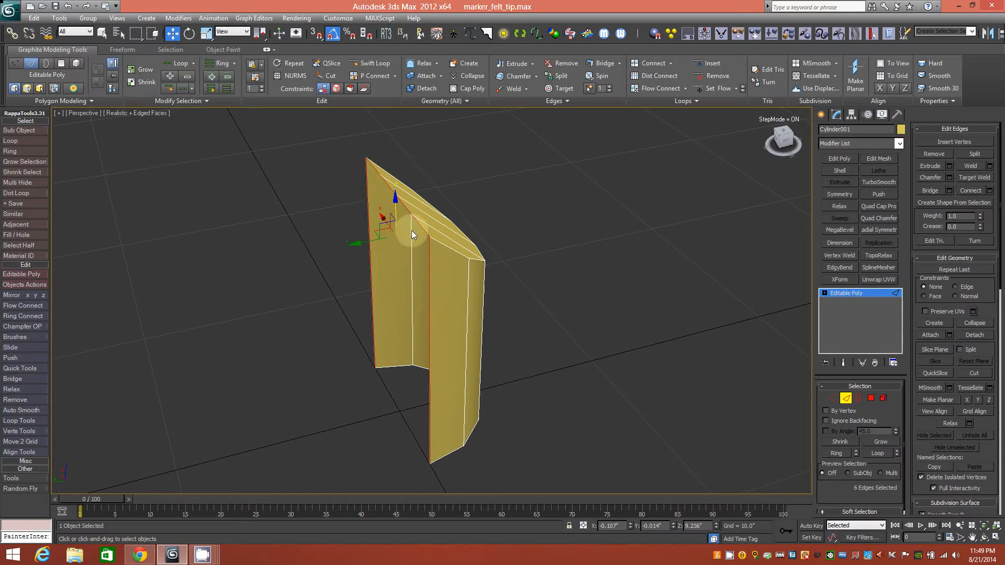
mouse_move(406, 282)
middle_mouse_down("alt")
mouse_move(432, 278)
mouse_move(429, 301)
mouse_move(401, 297)
mouse_move(464, 277)
mouse_move(463, 253)
mouse_move(460, 279)
mouse_move(394, 274)
mouse_move(428, 275)
mouse_move(415, 286)
middle_mouse_up("alt")
middle_click_drag(419, 343, 370, 330, "alt")
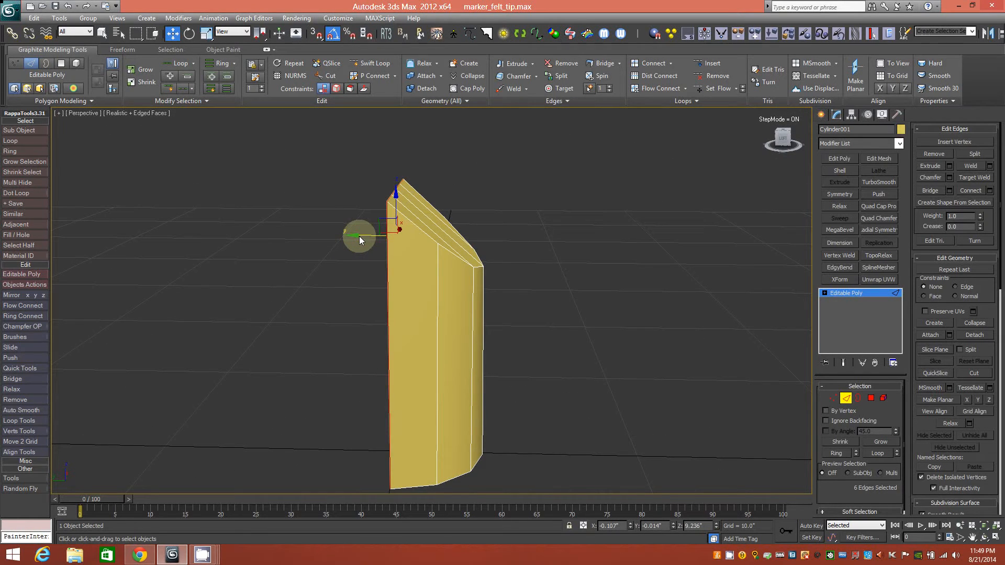
left_click_drag(359, 236, 350, 240)
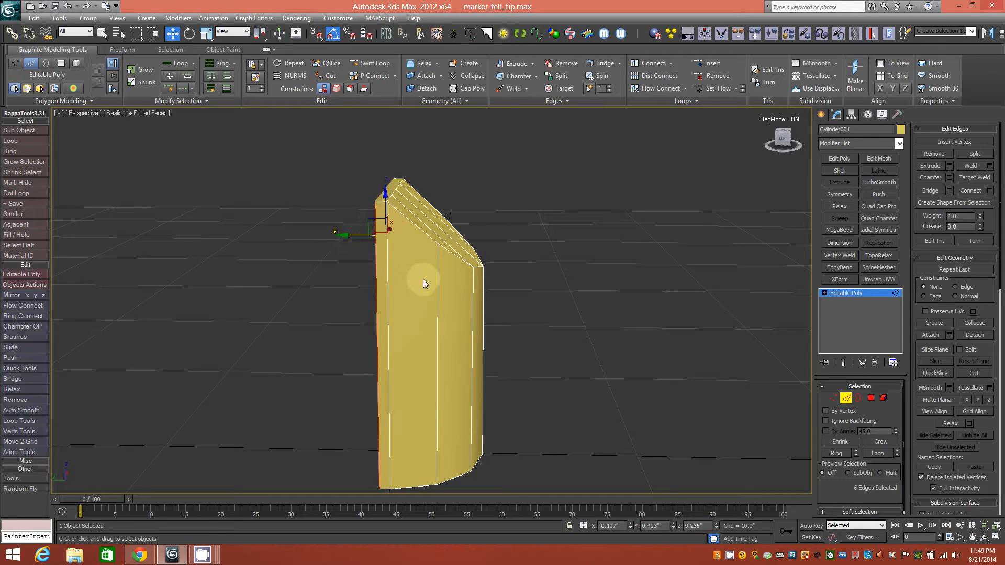
middle_click_drag(422, 278, 410, 298, "alt")
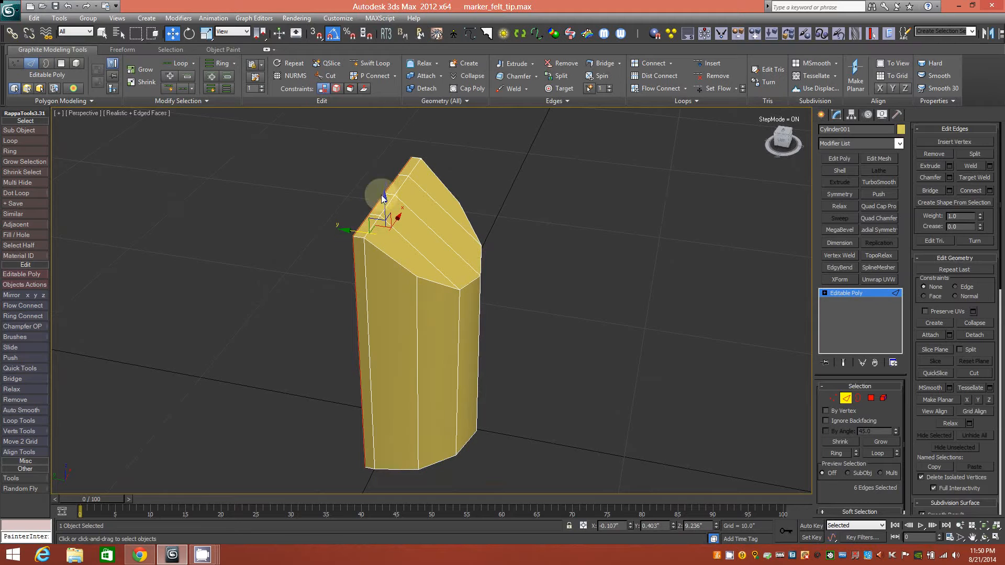
mouse_move(418, 267)
middle_mouse_down("alt")
mouse_move(436, 271)
mouse_move(413, 268)
middle_mouse_up("alt")
mouse_move(422, 313)
middle_mouse_down("alt")
mouse_move(446, 309)
mouse_move(442, 289)
middle_mouse_up("alt")
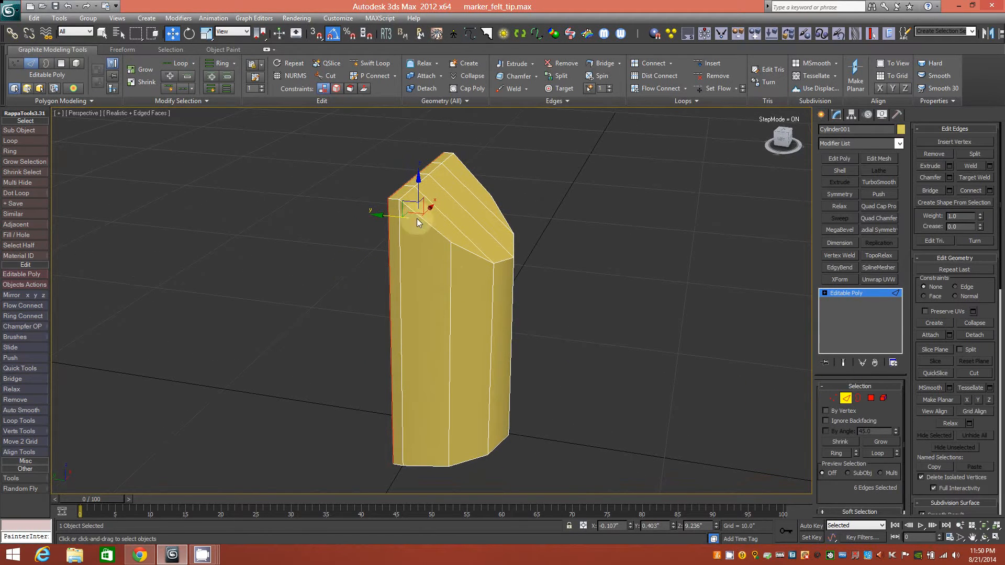
Add a Symmetry modifier to the half cylinder with Y as the mirror axis and Flip enabled.
left_click(846, 397)
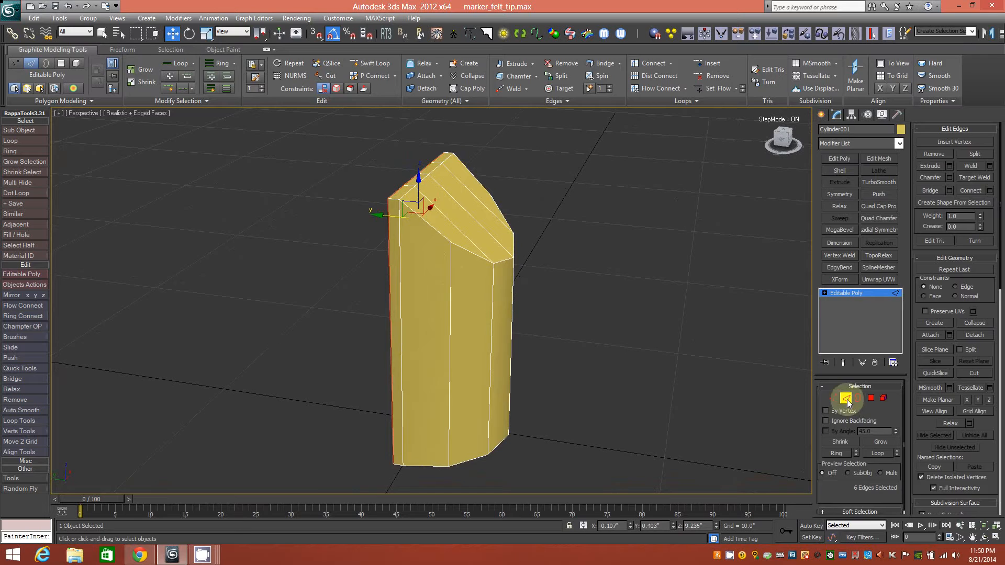
left_click(846, 197)
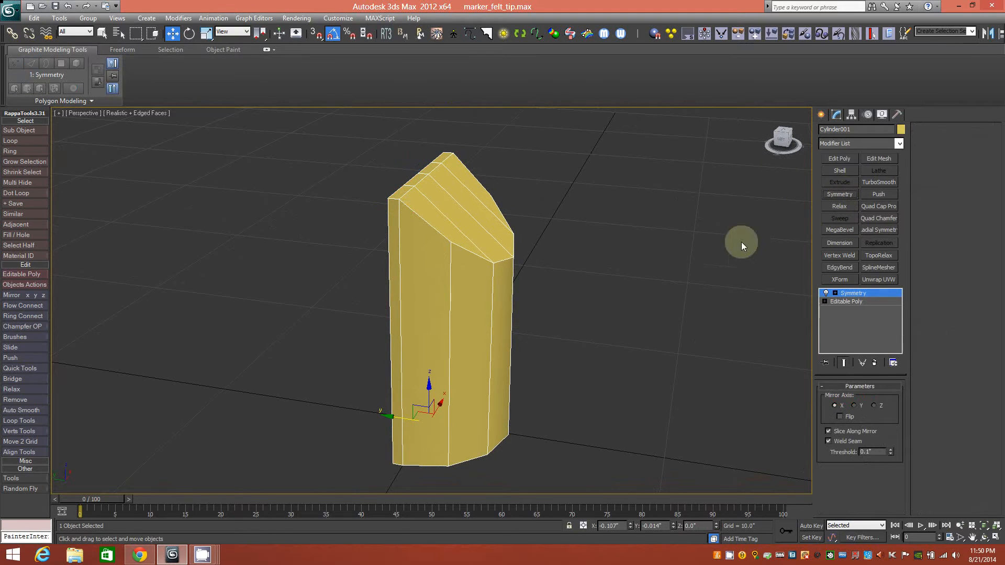
left_click(856, 406)
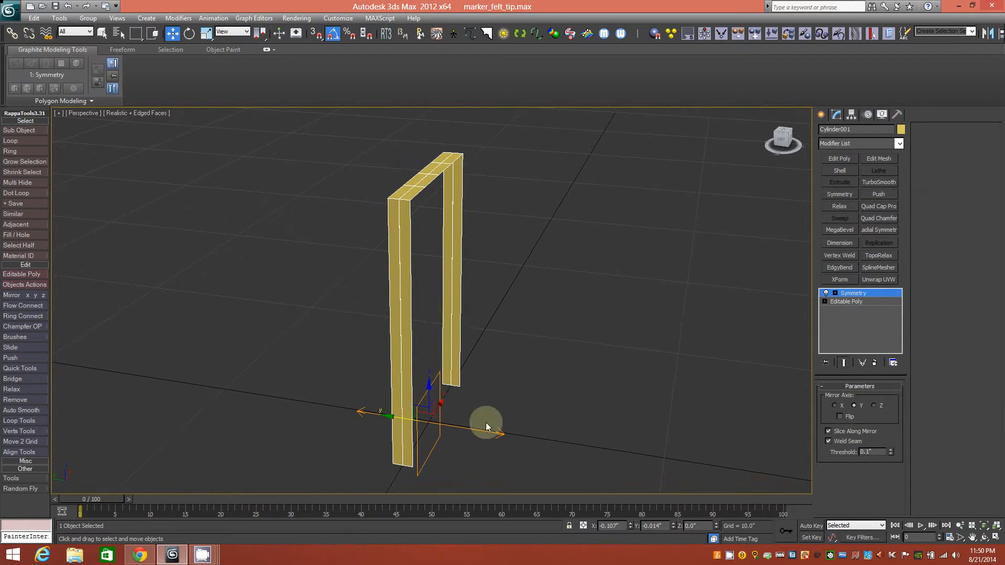
middle_click_drag(459, 394, 418, 399, "alt")
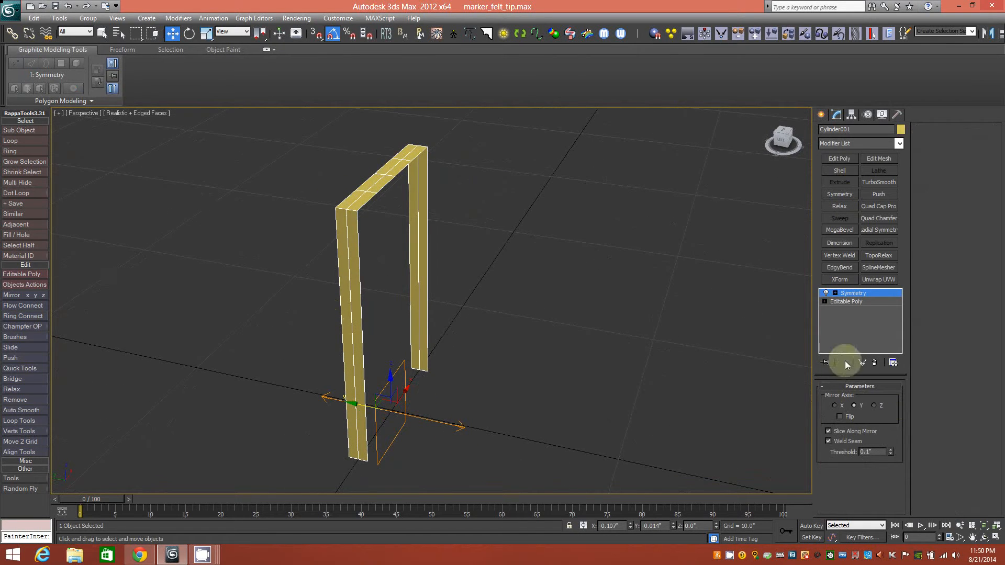
left_click(839, 417)
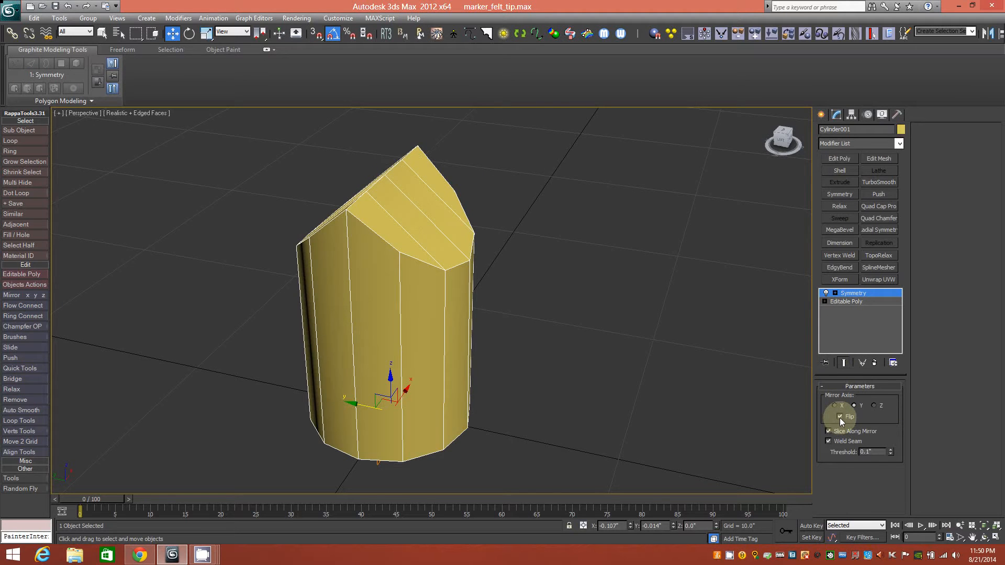
mouse_move(432, 338)
middle_mouse_down("alt")
mouse_move(445, 353)
mouse_move(436, 340)
middle_mouse_up("alt")
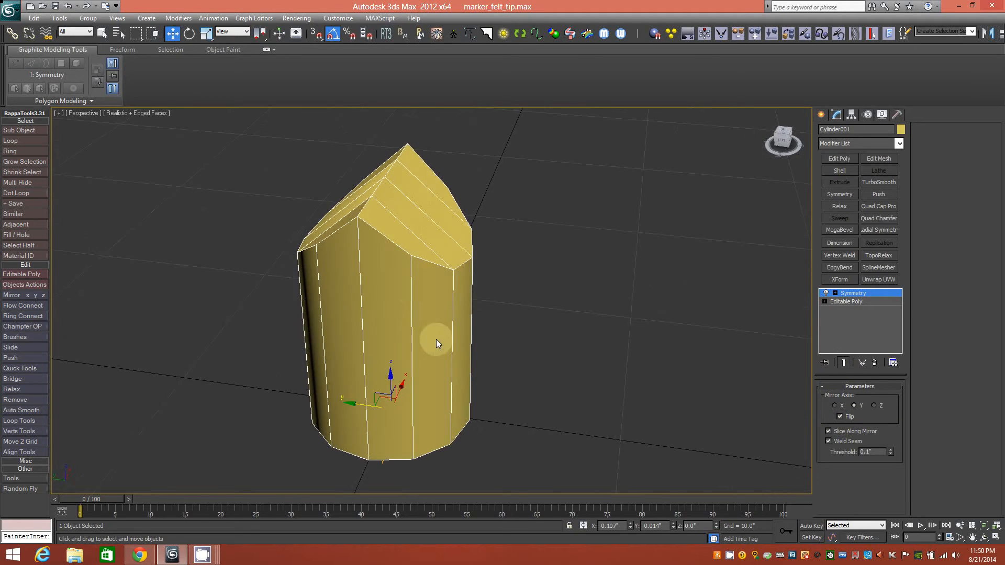
middle_click_drag(374, 252, 411, 313, "alt")
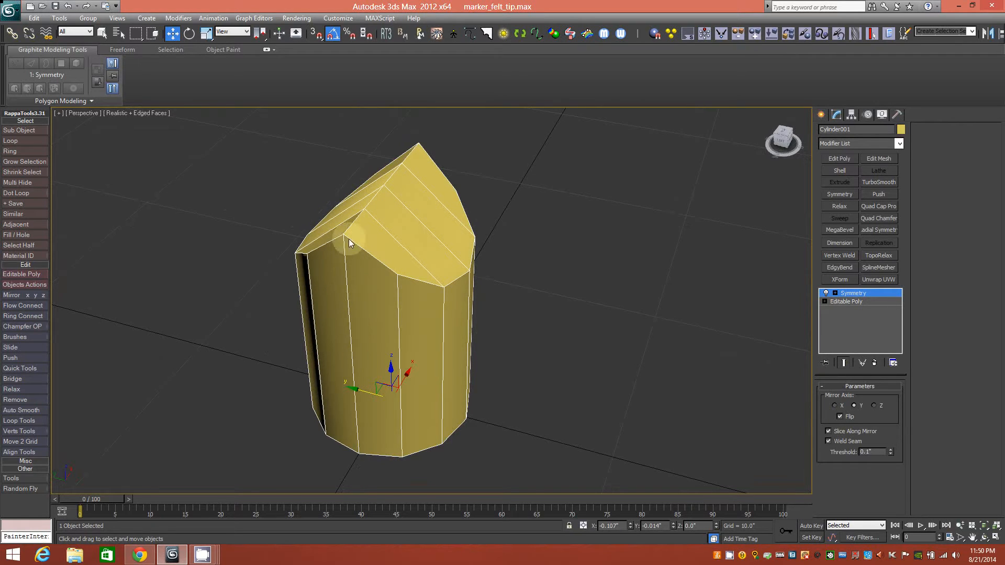
Move the Symmetry modifier's mirror plane along Y to about 0.284" so the extended strip forms a narrow ridge across the tip.
left_click(836, 293)
left_click(854, 302)
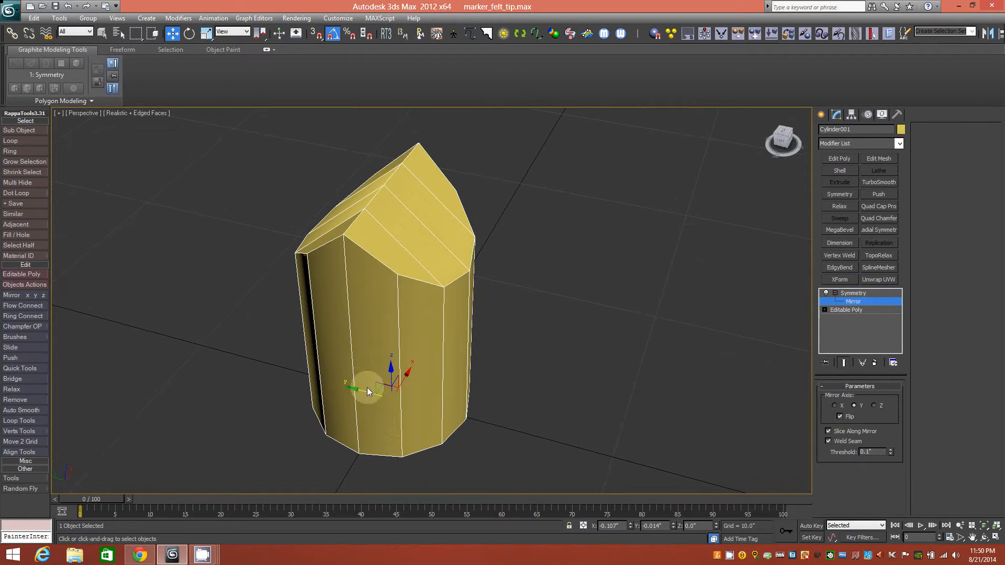
left_click_drag(358, 392, 351, 392)
mouse_move(394, 392)
middle_mouse_down("alt")
mouse_move(421, 384)
mouse_move(375, 384)
mouse_move(410, 353)
mouse_move(449, 368)
mouse_move(452, 301)
middle_mouse_up("alt")
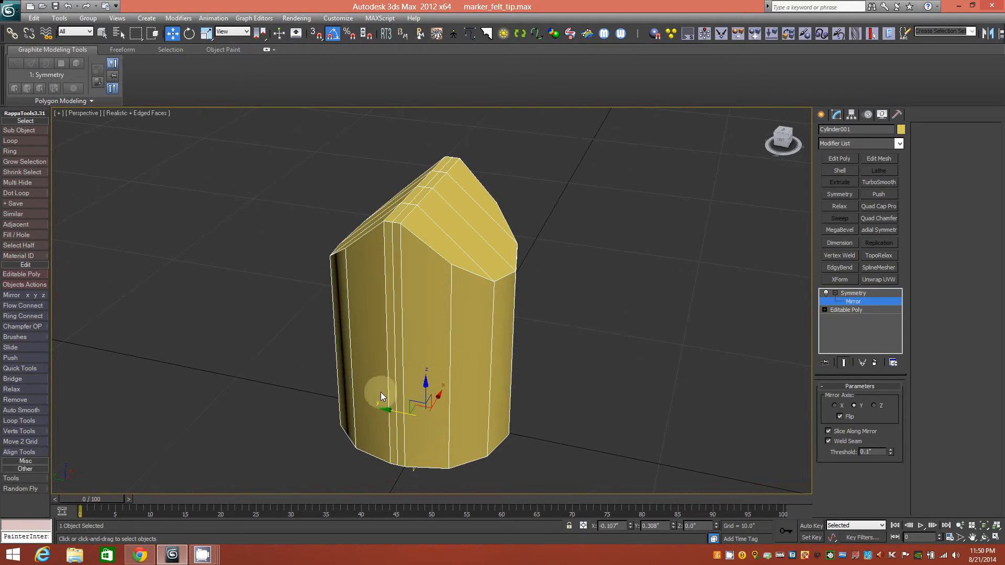
left_click_drag(392, 414, 416, 255)
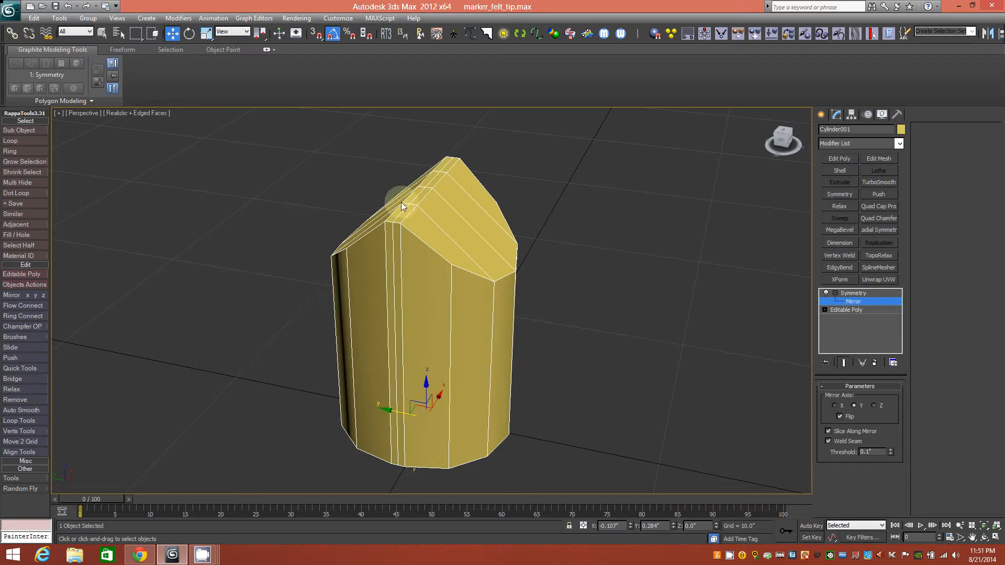
mouse_move(403, 262)
middle_mouse_down("alt")
mouse_move(415, 283)
mouse_move(406, 282)
middle_mouse_up("alt")
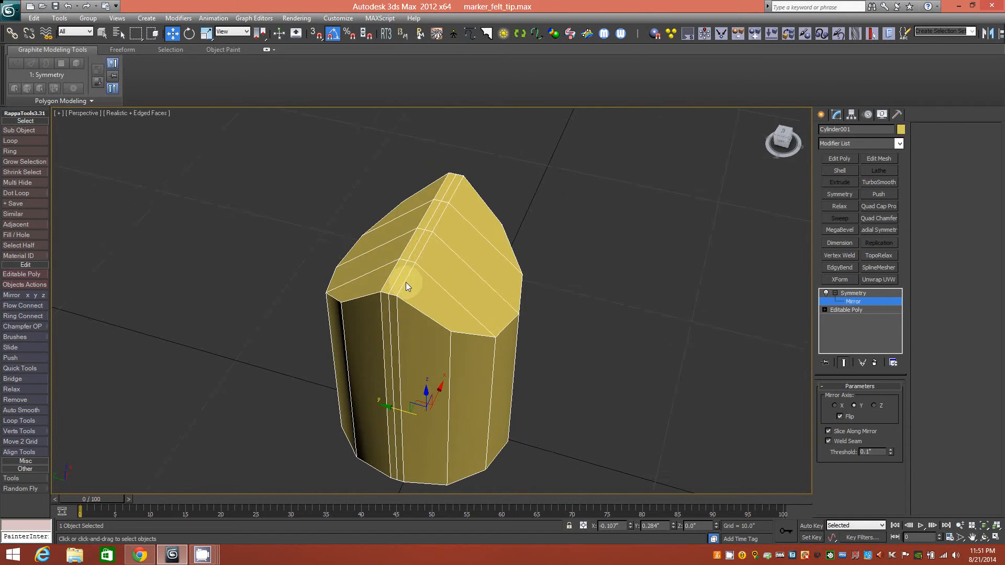
Collapse the Symmetry modifier into the underlying Editable Poly.
mouse_move(442, 330)
middle_mouse_down("alt")
mouse_move(456, 327)
mouse_move(416, 320)
mouse_move(445, 329)
middle_mouse_up("alt")
left_click(863, 295)
mouse_move(489, 302)
middle_mouse_down("alt")
mouse_move(524, 301)
mouse_move(469, 302)
mouse_move(489, 294)
mouse_move(480, 298)
middle_mouse_up("alt")
right_click(867, 296)
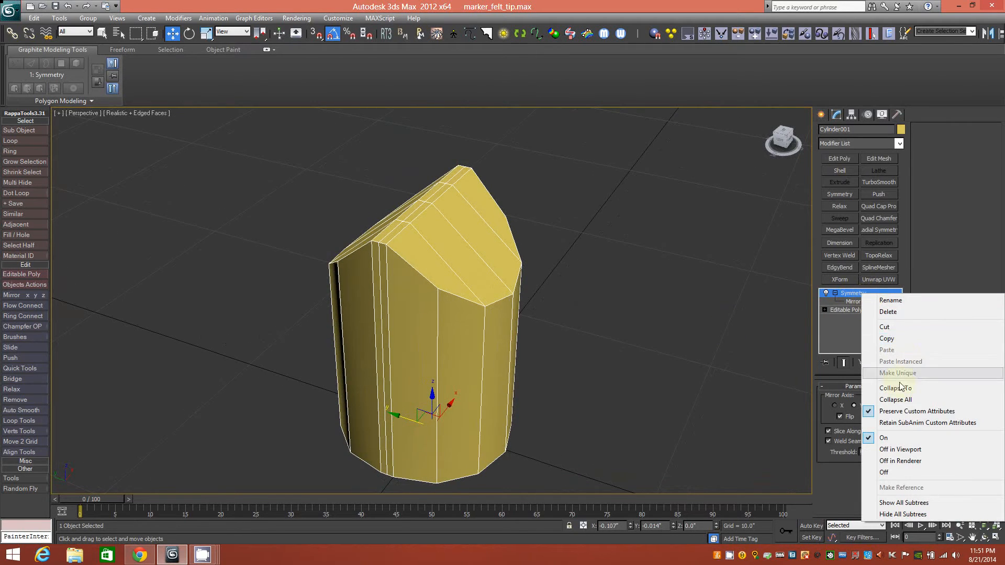
left_click(871, 388)
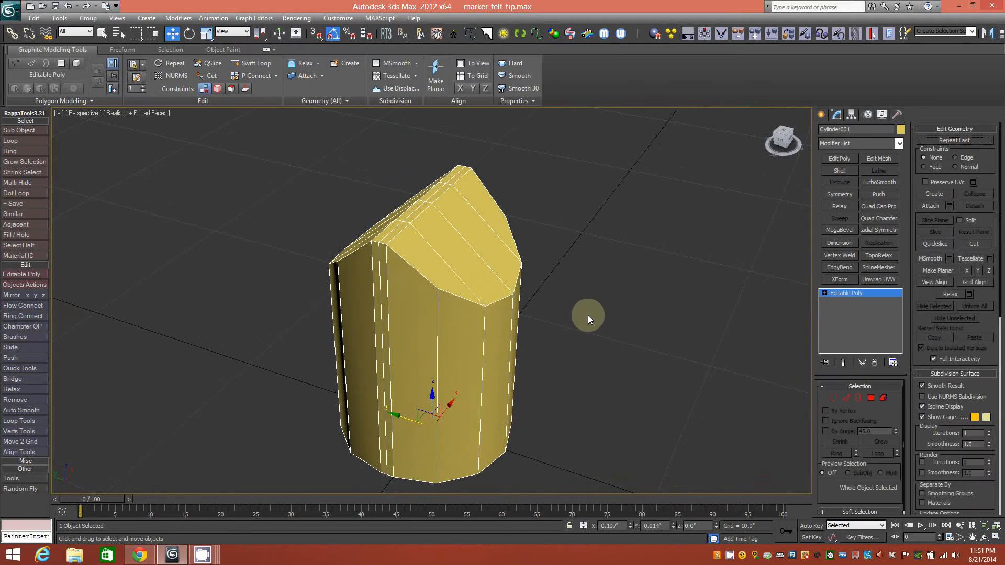
Select the central seam edges running along the ridge and down both sides, and remove them.
left_click(847, 398)
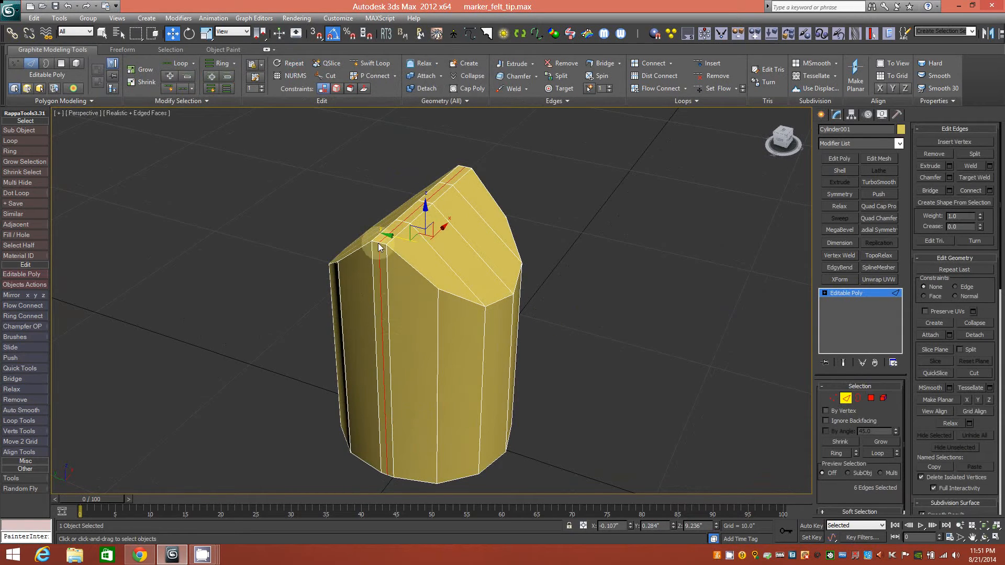
middle_click_drag(406, 266, 399, 276)
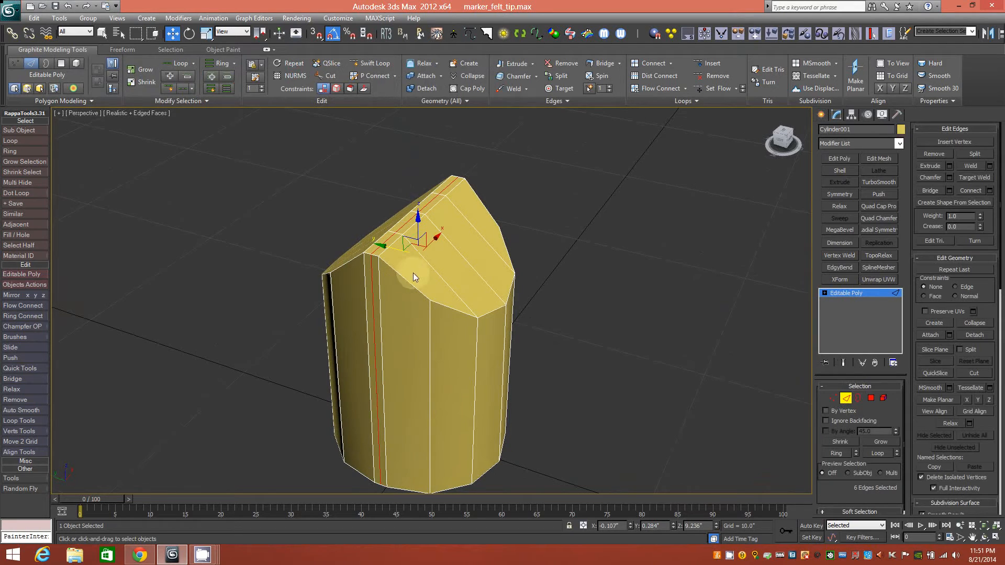
left_click(565, 66)
mouse_move(430, 249)
middle_mouse_down("alt")
mouse_move(474, 243)
mouse_move(329, 239)
mouse_move(475, 243)
mouse_move(411, 244)
mouse_move(397, 255)
mouse_move(456, 269)
mouse_move(439, 284)
mouse_move(357, 297)
mouse_move(340, 250)
mouse_move(442, 236)
mouse_move(308, 237)
mouse_move(427, 246)
mouse_move(460, 238)
mouse_move(430, 240)
mouse_move(438, 239)
mouse_move(449, 324)
mouse_move(483, 308)
middle_mouse_up("alt")
mouse_move(457, 265)
middle_mouse_down("alt")
mouse_move(481, 286)
mouse_move(446, 282)
mouse_move(446, 292)
mouse_move(481, 260)
mouse_move(421, 265)
mouse_move(418, 252)
middle_mouse_up("alt")
Add two closely spaced edge loops around the body just below the sloped rim with Swift Loop.
left_click(374, 63)
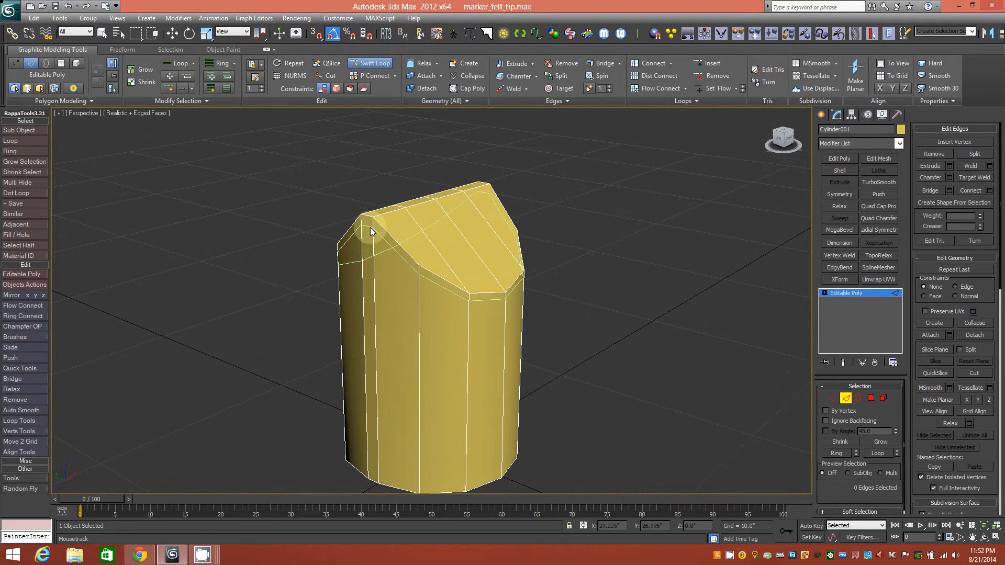
mouse_move(370, 226)
left_mouse_down()
mouse_move(368, 248)
mouse_move(368, 232)
left_mouse_up()
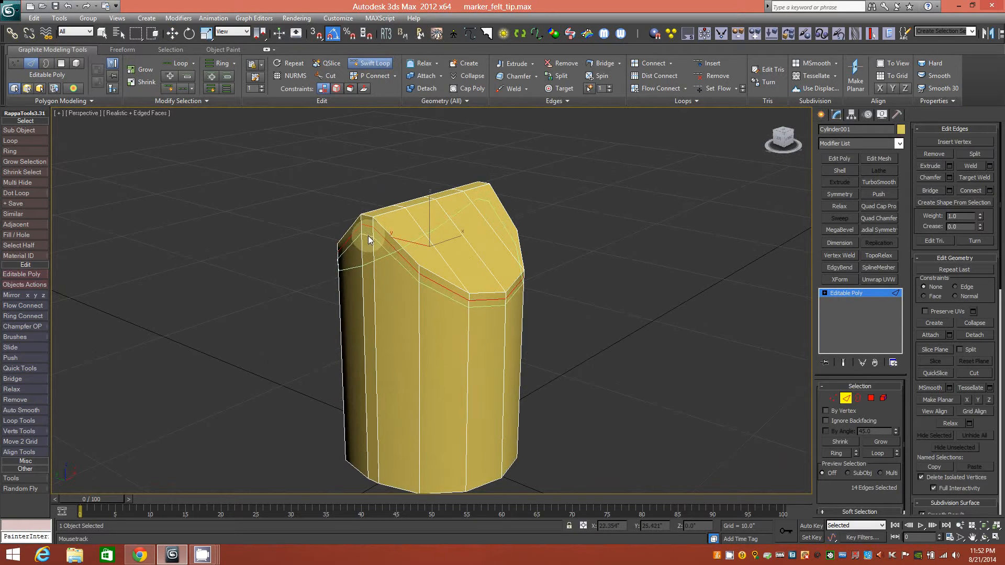
left_click(369, 236)
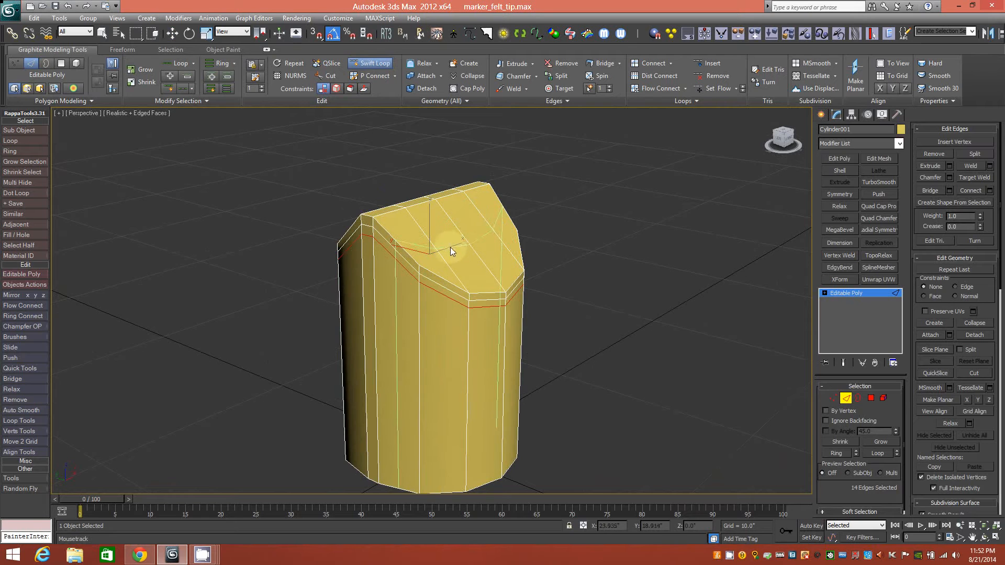
left_click(374, 63)
Select all polygons of the tip's two sloped faces and the ridge between them, using SubObj preview selection and switching the preview off again.
middle_click_drag(406, 194, 406, 211)
middle_click_drag(386, 250, 383, 253, "alt")
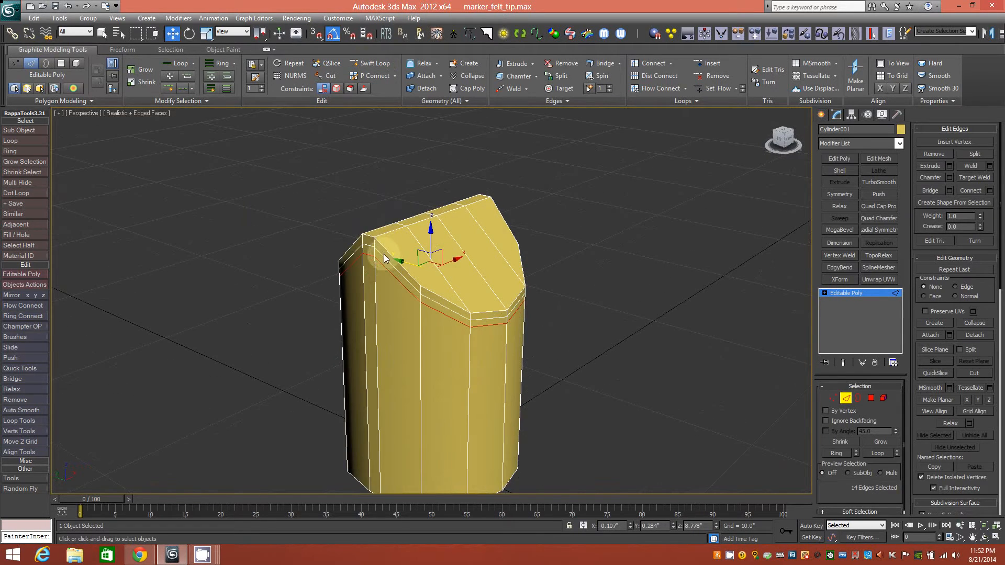
middle_click_drag(447, 282, 453, 304, "alt")
scroll(449, 301, "up", 3)
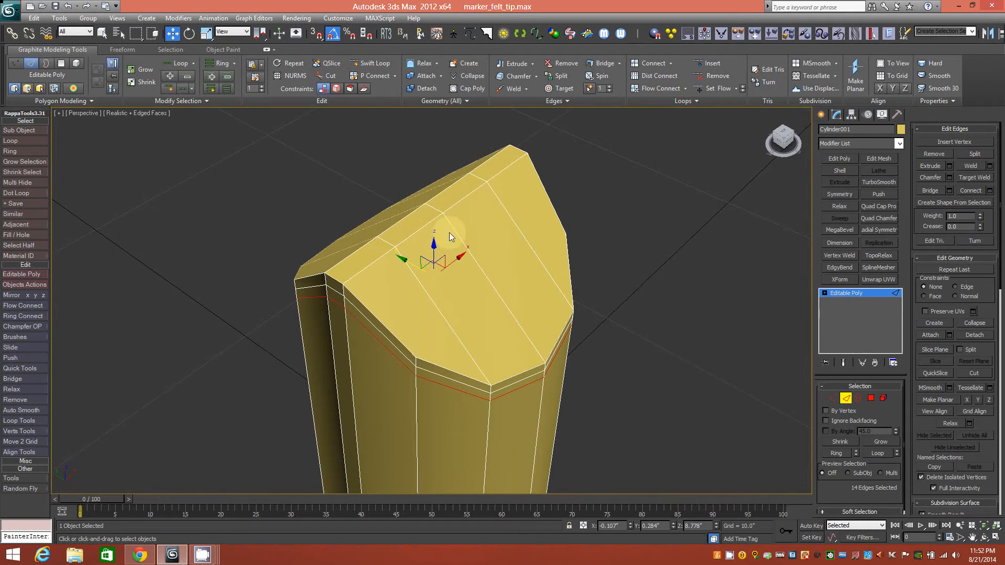
middle_click_drag(422, 222, 440, 284, "alt")
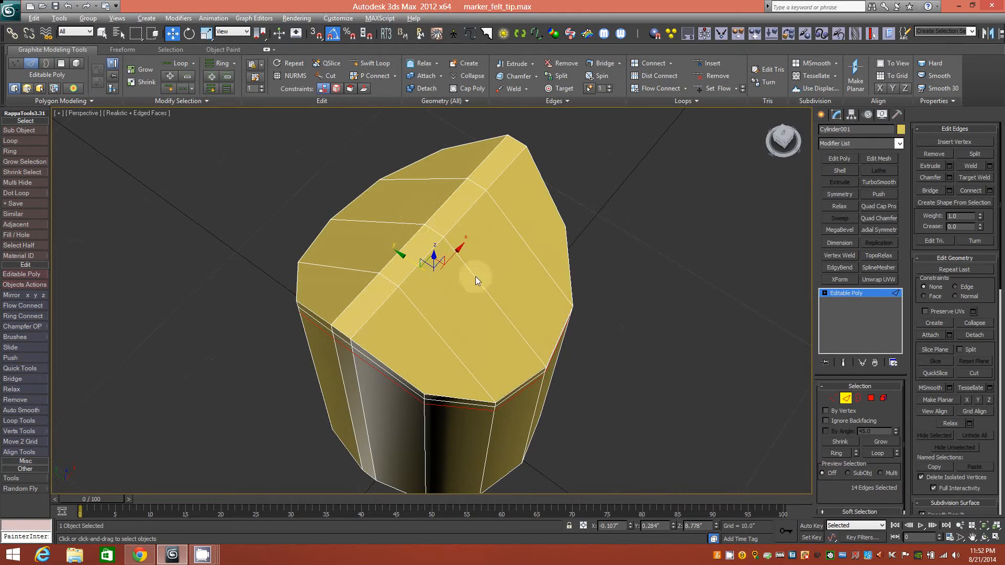
mouse_move(464, 276)
middle_mouse_down("alt")
mouse_move(512, 246)
mouse_move(454, 255)
middle_mouse_up("alt")
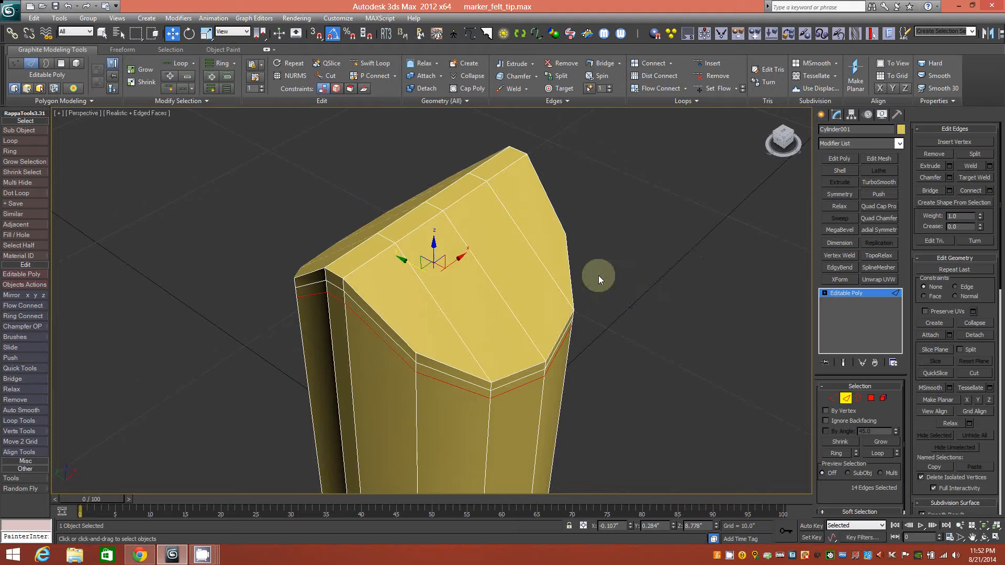
left_click(871, 398)
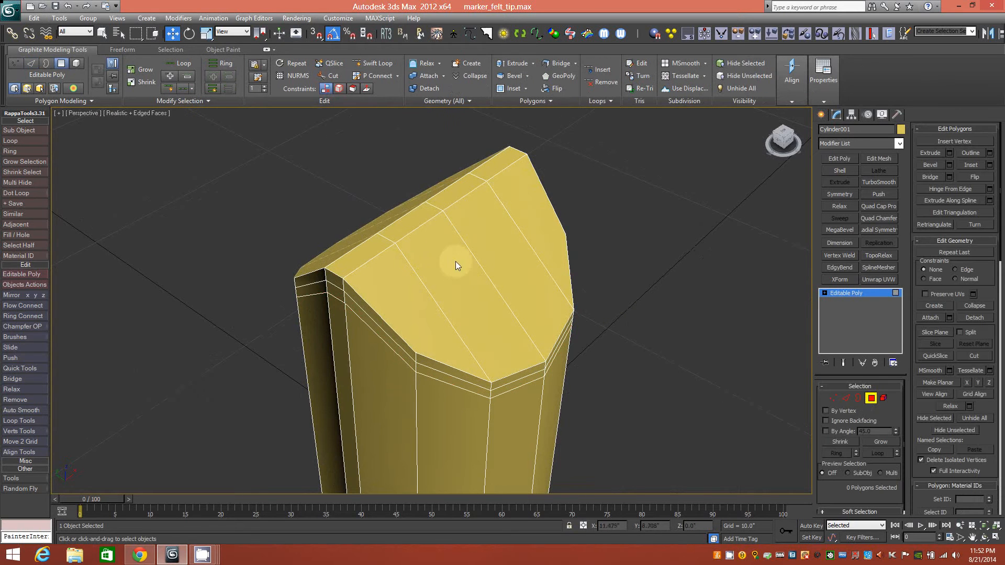
mouse_move(430, 265)
middle_mouse_down("alt")
mouse_move(463, 273)
mouse_move(438, 273)
middle_mouse_up("alt")
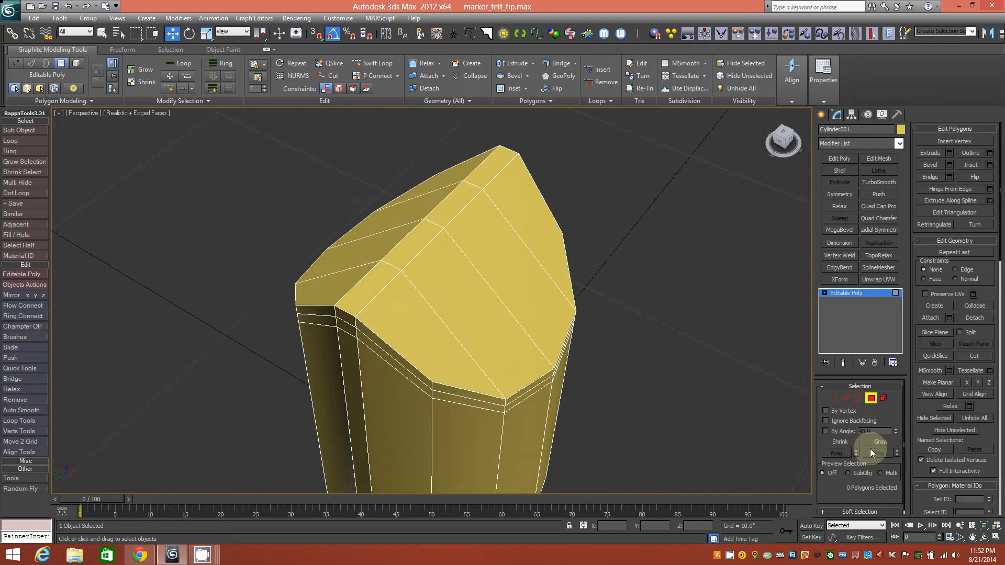
left_click(849, 474)
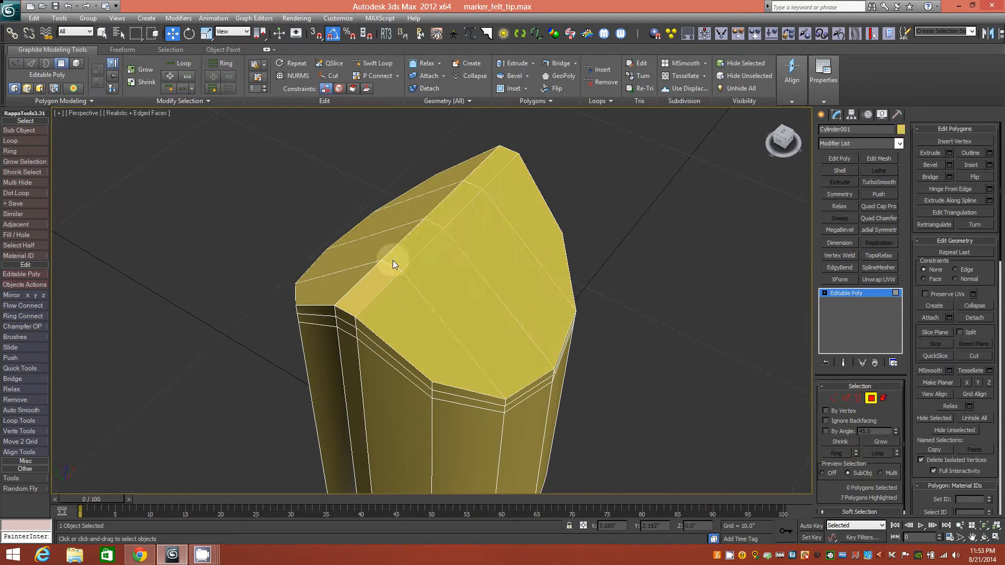
left_click(442, 184)
mouse_move(441, 183)
middle_mouse_down("alt")
mouse_move(542, 295)
mouse_move(628, 252)
mouse_move(572, 262)
mouse_move(449, 314)
mouse_move(403, 281)
mouse_move(510, 263)
mouse_move(429, 267)
mouse_move(447, 265)
mouse_move(453, 284)
middle_mouse_up("alt")
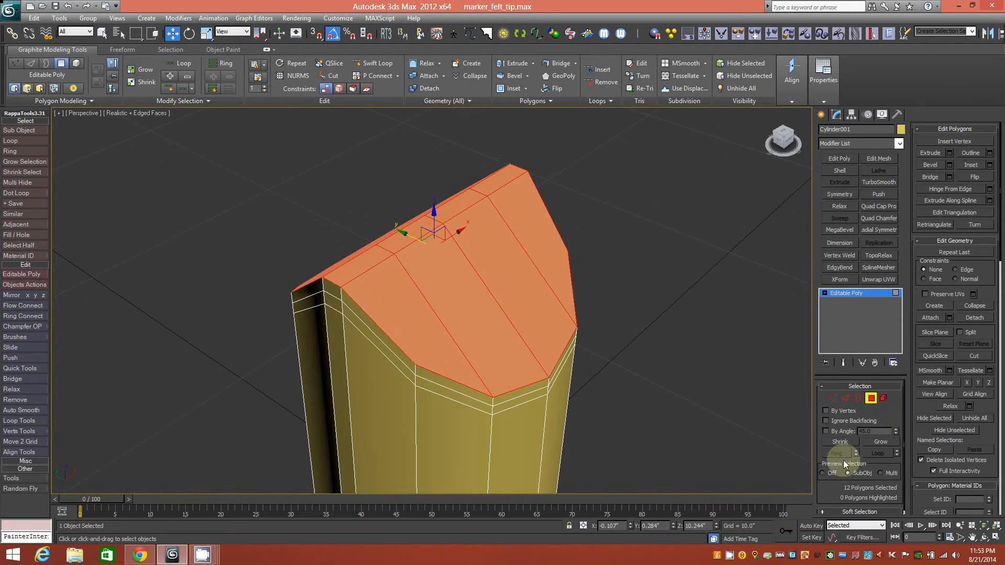
left_click(825, 473)
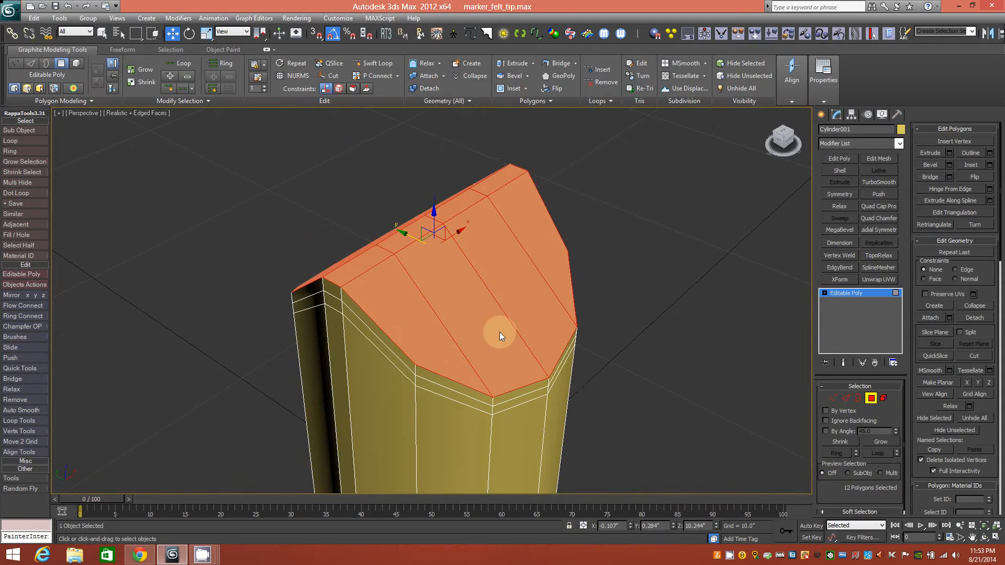
Inset the selected tip polygons by 0.325" and clear the polygon selection.
middle_click_drag(500, 332, 510, 332)
left_click(505, 88, "shift")
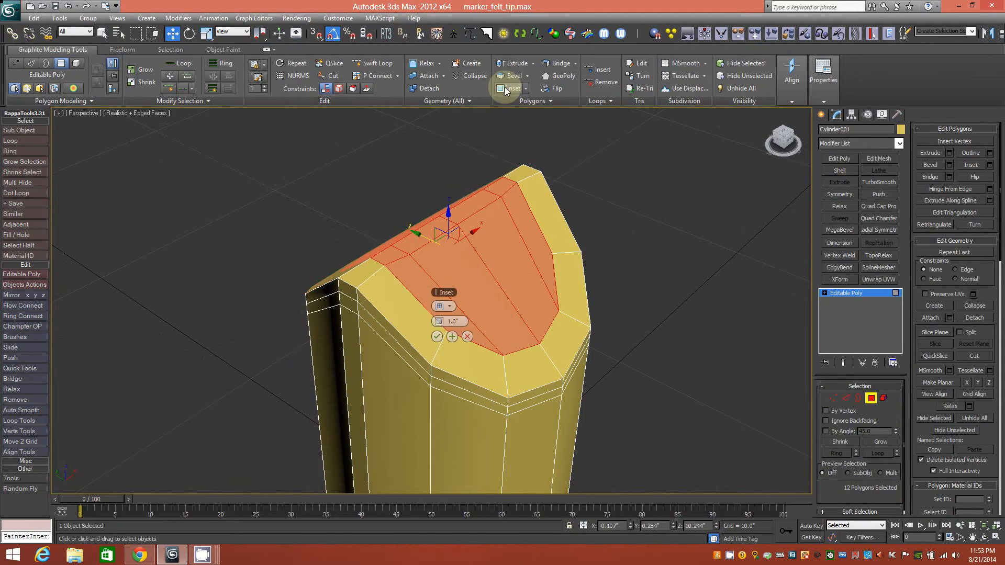
left_click_drag(443, 322, 440, 323)
left_click(440, 323)
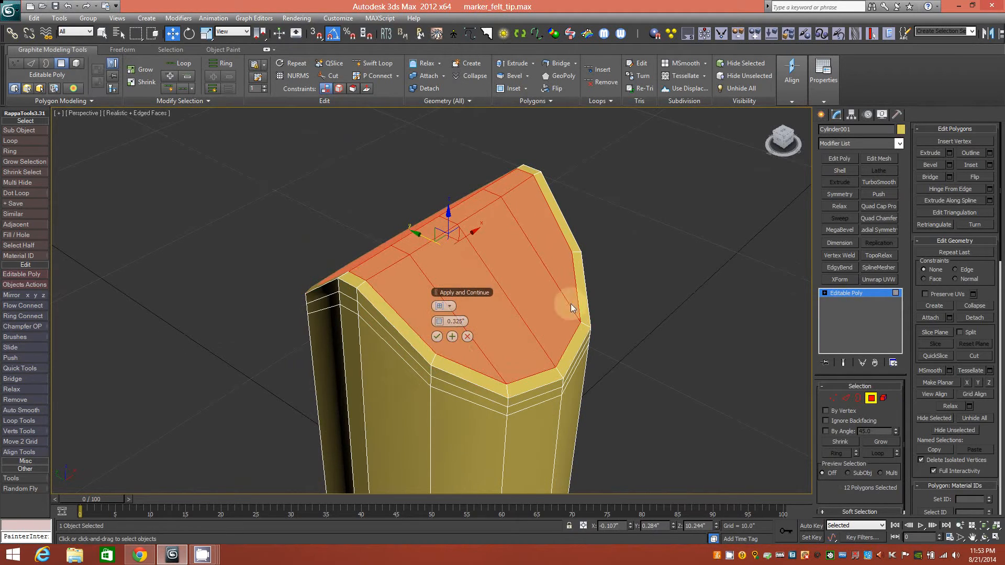
left_click(438, 337)
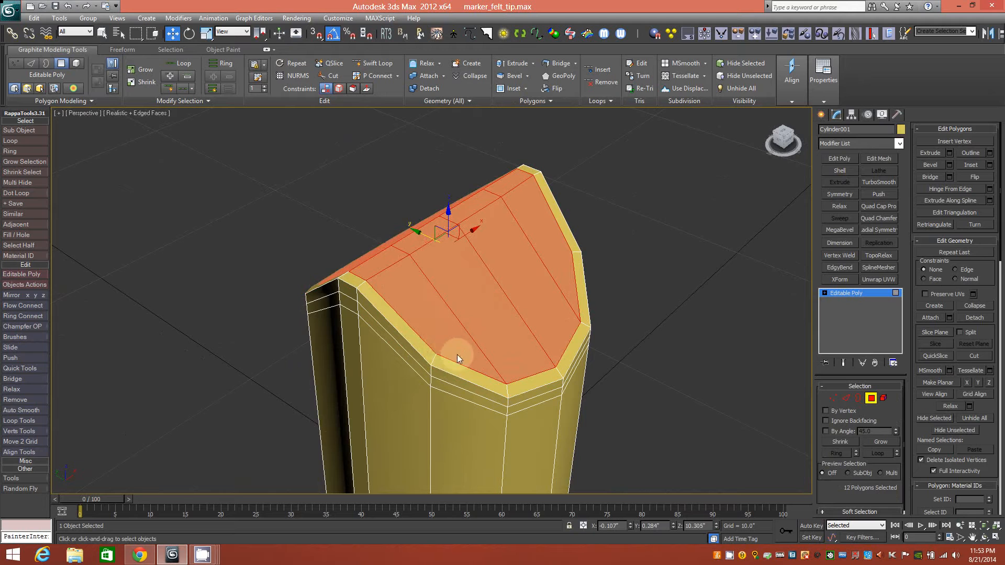
mouse_move(594, 310)
middle_mouse_down("alt")
mouse_move(599, 341)
mouse_move(542, 333)
mouse_move(569, 315)
middle_mouse_up("alt")
mouse_move(508, 315)
middle_mouse_down("alt")
mouse_move(500, 321)
mouse_move(525, 315)
mouse_move(460, 296)
mouse_move(539, 303)
mouse_move(511, 319)
mouse_move(536, 307)
mouse_move(501, 362)
mouse_move(490, 348)
middle_mouse_up("alt")
left_click(716, 370)
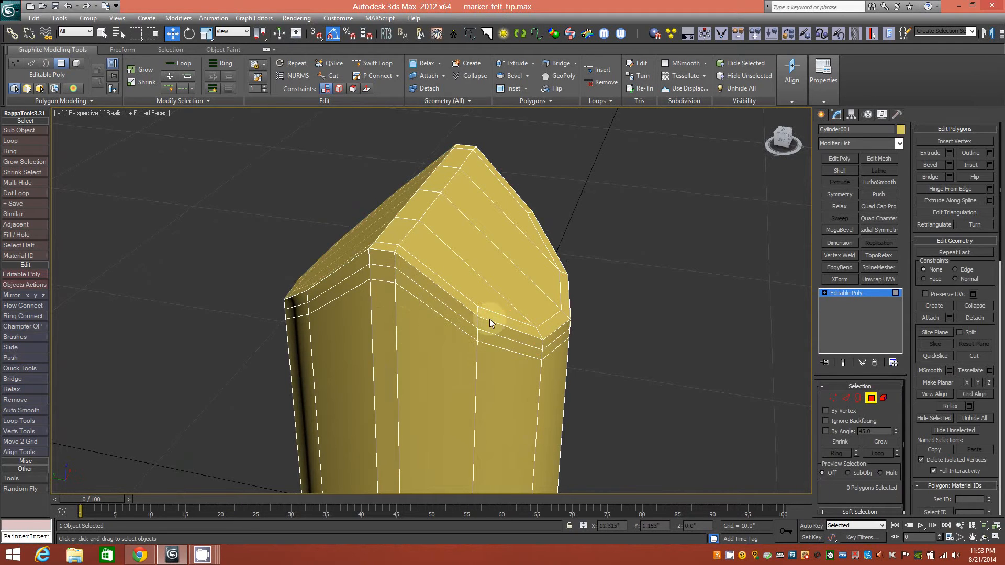
mouse_move(476, 329)
middle_mouse_down("alt")
mouse_move(498, 322)
mouse_move(476, 321)
mouse_move(460, 335)
mouse_move(463, 348)
mouse_move(346, 321)
mouse_move(456, 323)
middle_mouse_up("alt")
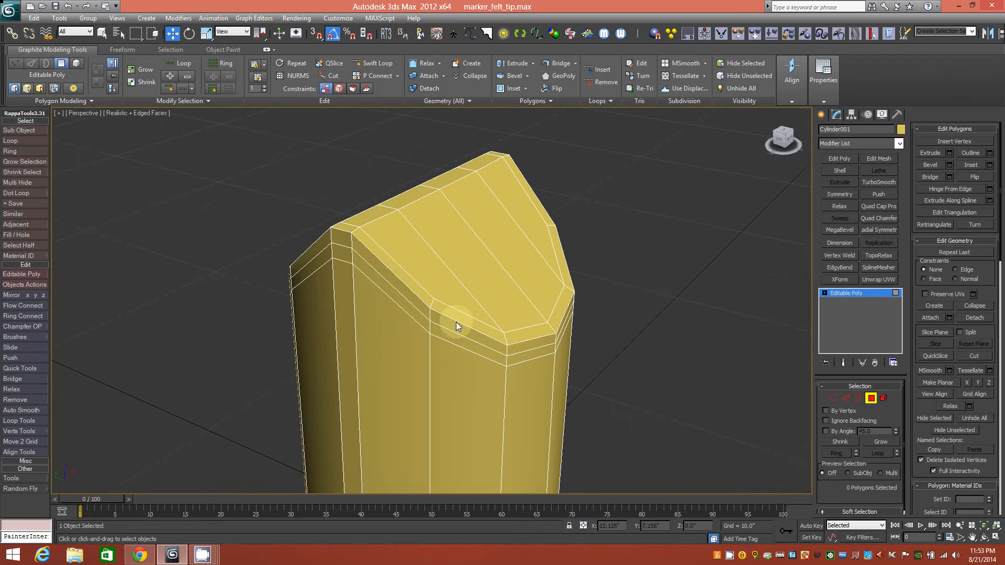
Leave polygon editing and add a TurboSmooth modifier with 2 iterations.
left_click(871, 398)
left_click(879, 182)
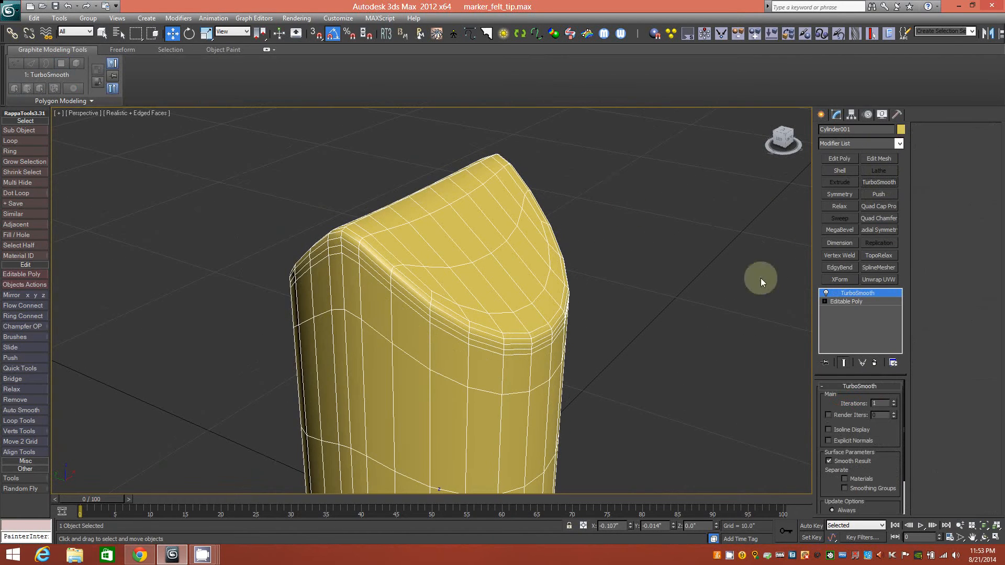
left_click(894, 401)
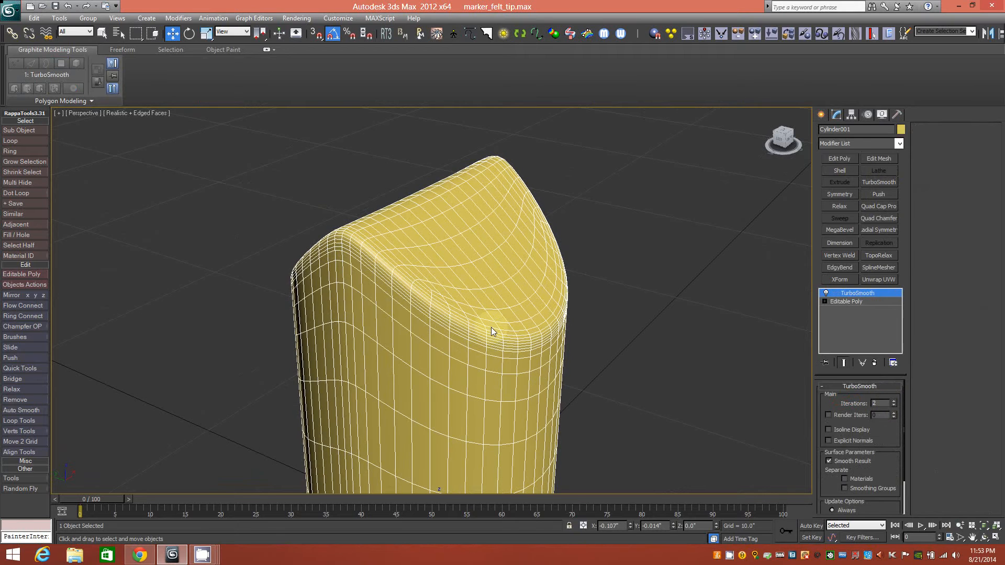
Inspect the smoothed tip from several angles with edged faces hidden, and show the edges again.
key("F4")
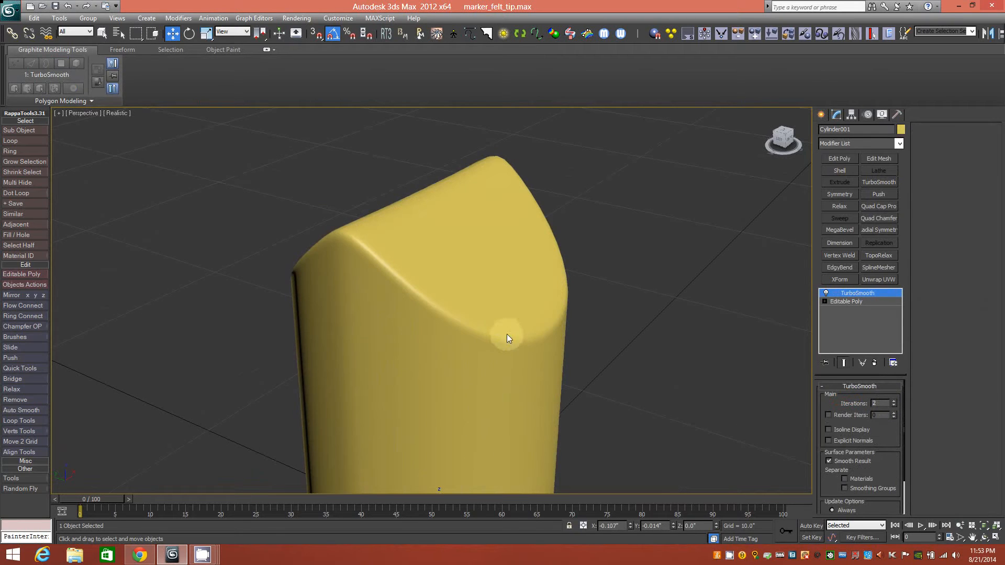
mouse_move(482, 334)
middle_mouse_down("alt")
mouse_move(472, 332)
mouse_move(496, 322)
mouse_move(477, 319)
mouse_move(513, 309)
mouse_move(500, 294)
mouse_move(534, 306)
mouse_move(516, 304)
mouse_move(484, 260)
mouse_move(448, 274)
mouse_move(468, 211)
middle_mouse_up("alt")
mouse_move(444, 293)
middle_mouse_down("alt")
mouse_move(437, 314)
mouse_move(325, 314)
mouse_move(278, 304)
mouse_move(291, 285)
mouse_move(282, 307)
mouse_move(294, 307)
middle_mouse_up("alt")
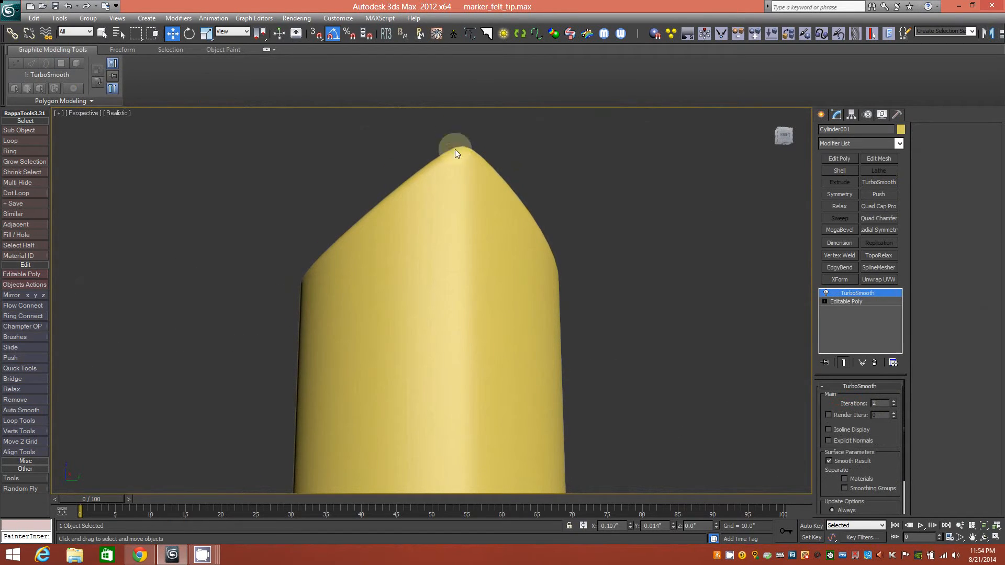
mouse_move(436, 339)
middle_mouse_down("alt")
mouse_move(540, 337)
mouse_move(569, 346)
mouse_move(569, 360)
middle_mouse_up("alt")
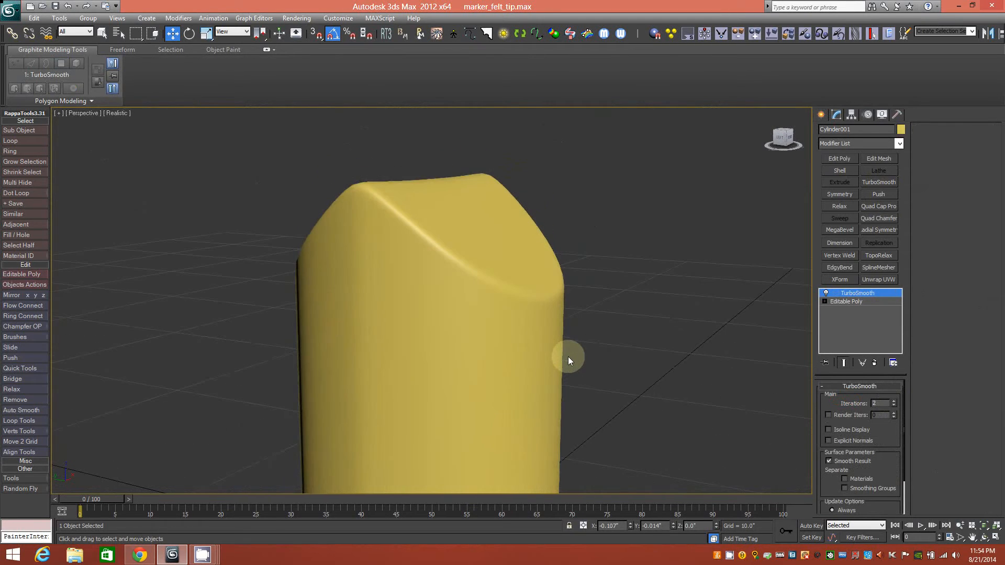
key("F4")
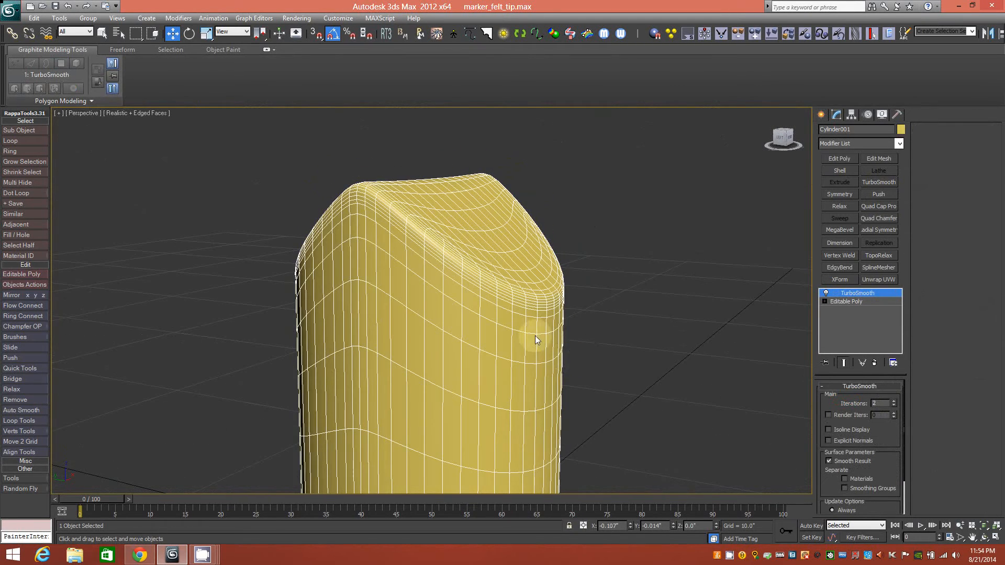
In the Editable Poly's vertex level, collapse the lowest loop's two vertices below one end of the ridge into one.
left_click(861, 303)
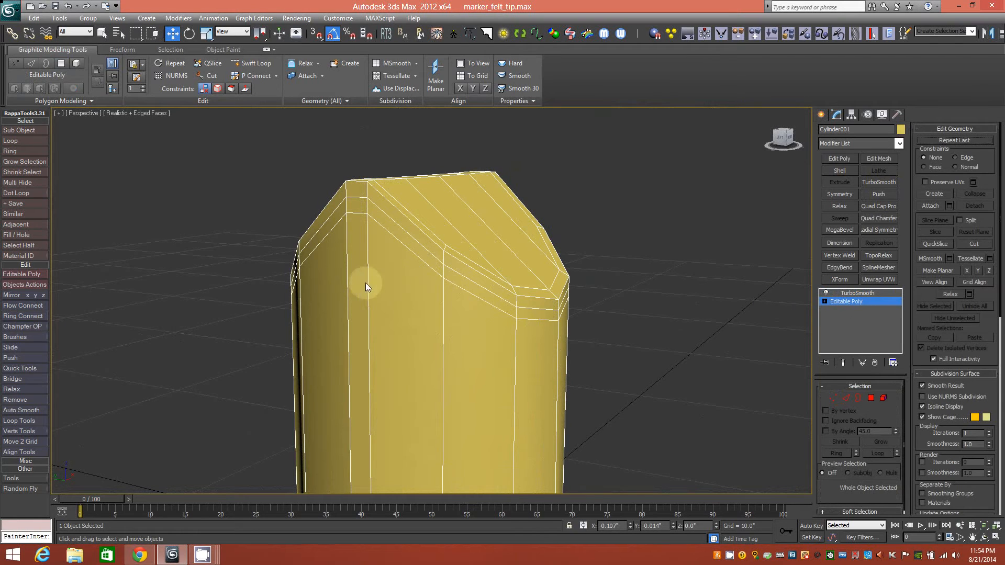
mouse_move(360, 293)
middle_mouse_down("alt")
mouse_move(377, 292)
mouse_move(399, 322)
mouse_move(384, 325)
mouse_move(451, 332)
mouse_move(301, 328)
mouse_move(453, 320)
mouse_move(434, 300)
middle_mouse_up("alt")
left_click(840, 399)
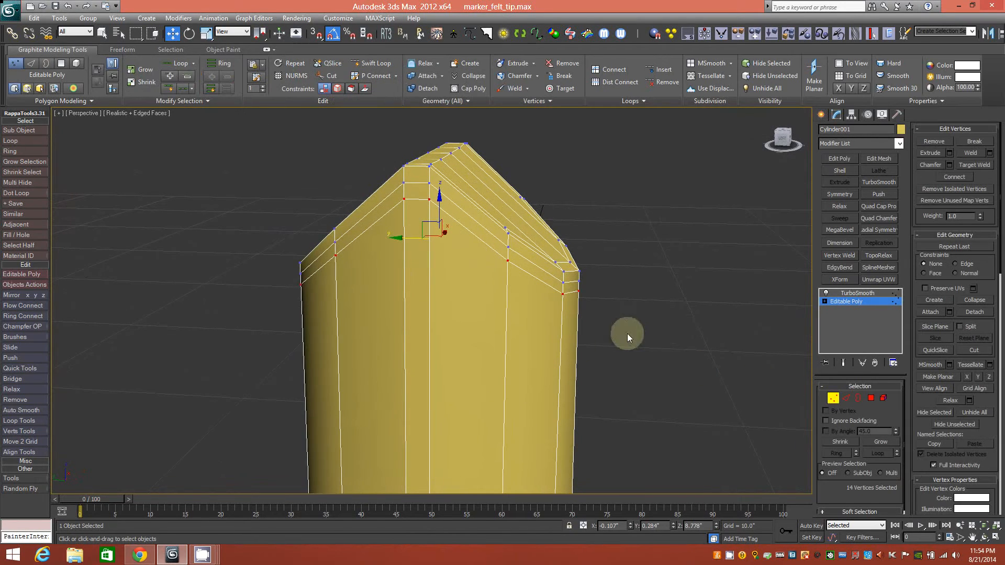
left_click(535, 288)
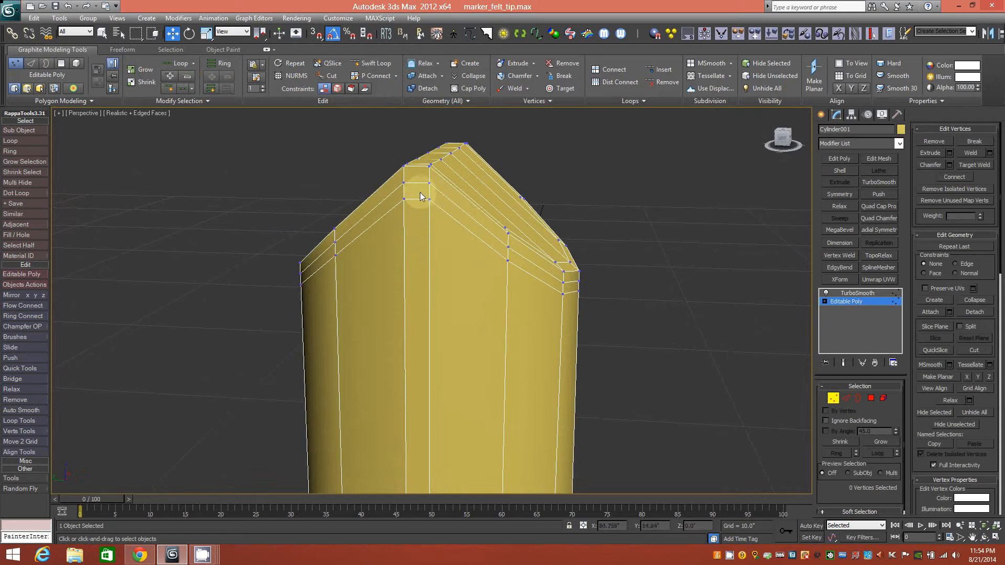
left_click(429, 198)
left_click(404, 199, "ctrl")
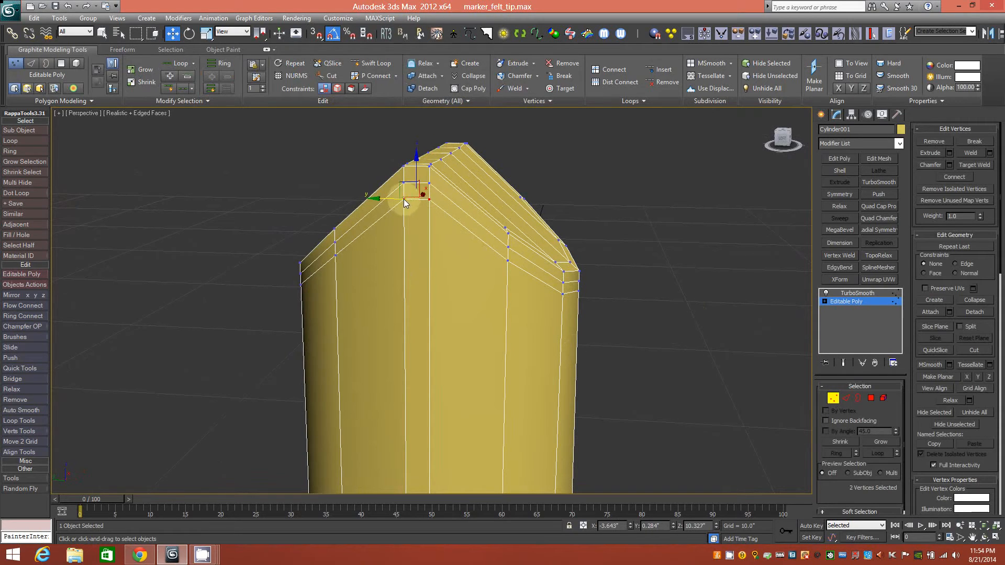
left_click(471, 76)
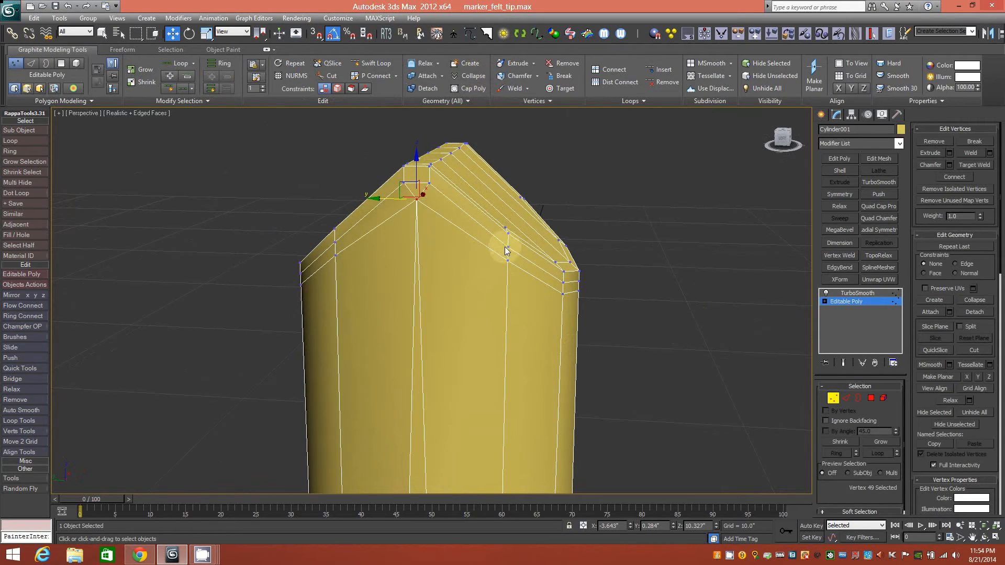
Collapse the matching pair of vertices at the base on the same side into one.
middle_click_drag(502, 322, 498, 211)
left_click_drag(390, 430, 425, 461)
left_click(471, 75)
Collapse the lowest loop's two vertices below the opposite end of the ridge into one.
scroll(542, 270, "up", 2)
mouse_move(542, 270)
middle_mouse_down("alt")
mouse_move(570, 245)
mouse_move(543, 315)
mouse_move(434, 301)
mouse_move(424, 291)
middle_mouse_up("alt")
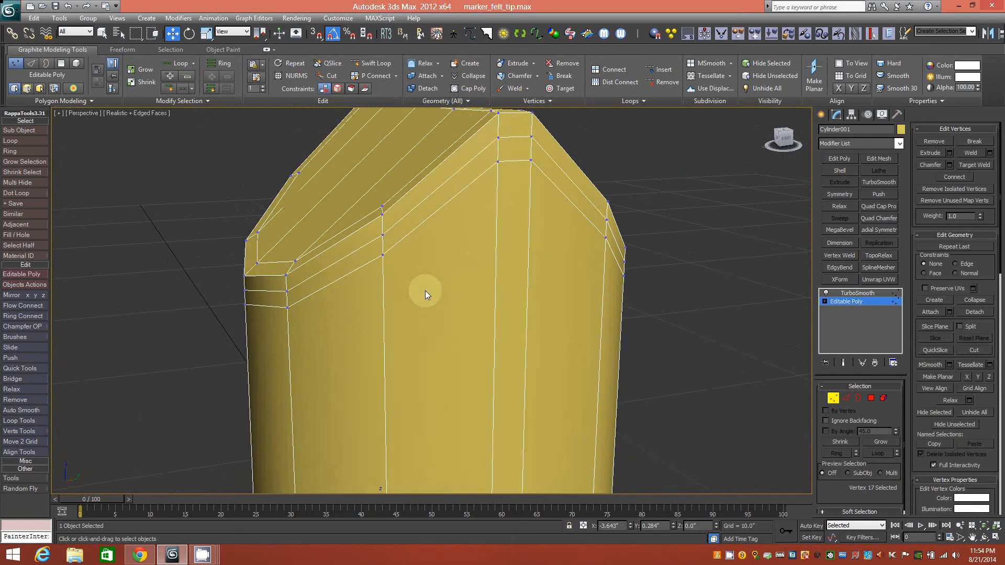
left_click(498, 162)
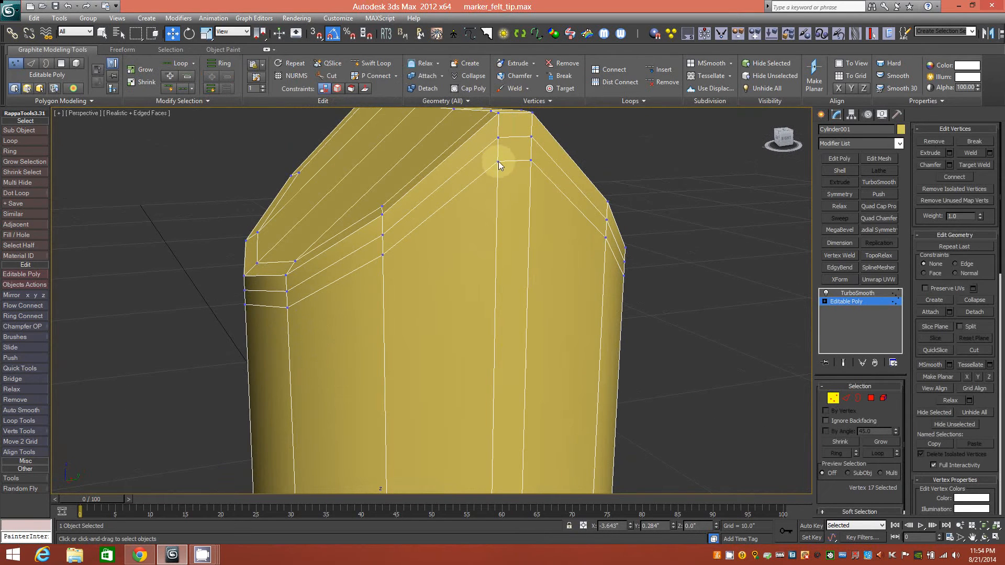
left_click(532, 163, "ctrl")
left_click(488, 76)
Collapse the matching pair of base vertices on the opposite side of the tip into one.
middle_click_drag(500, 166, 527, 224, "alt")
left_click_drag(527, 446, 527, 446)
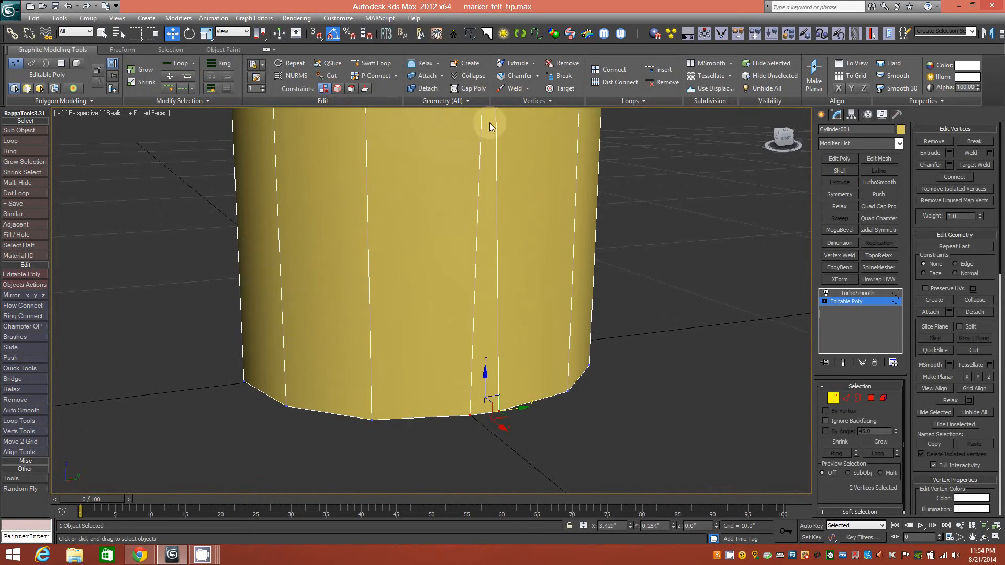
scroll(358, 322, "up", 2)
middle_click_drag(359, 323, 410, 332, "alt")
middle_click_drag(343, 303, 500, 282, "alt")
scroll(499, 282, "down", 4)
mouse_move(536, 332)
middle_mouse_down("alt")
mouse_move(433, 350)
mouse_move(480, 350)
mouse_move(520, 338)
mouse_move(516, 329)
mouse_move(543, 343)
mouse_move(442, 318)
mouse_move(466, 289)
mouse_move(419, 290)
mouse_move(460, 295)
middle_mouse_up("alt")
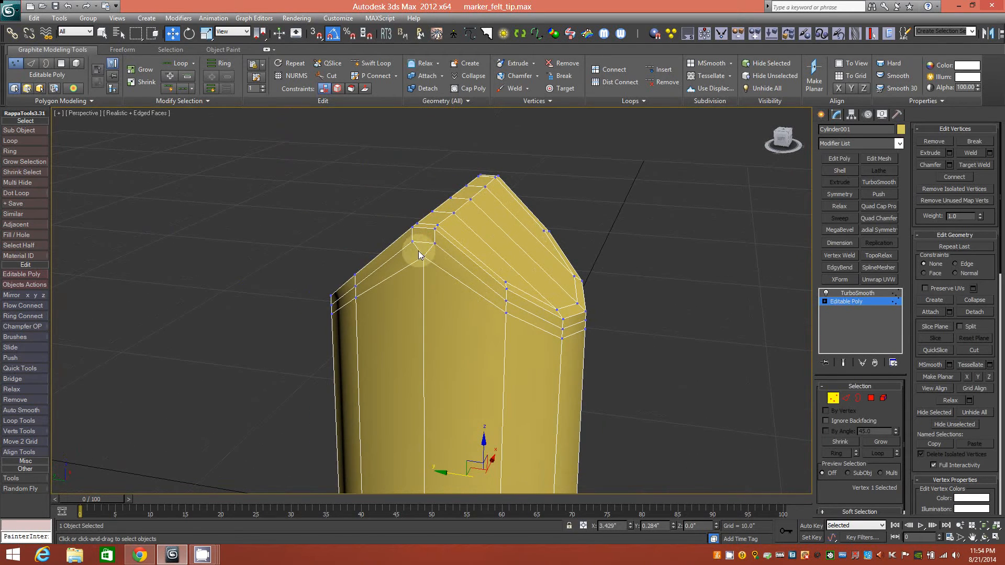
In edge level, select the ring of short edges across the ridge strip and connect them with a centre edge line.
middle_click_drag(540, 269, 442, 275, "alt")
mouse_move(369, 262)
middle_mouse_down("alt")
mouse_move(473, 279)
mouse_move(479, 266)
mouse_move(426, 279)
middle_mouse_up("alt")
scroll(443, 295, "up", 4)
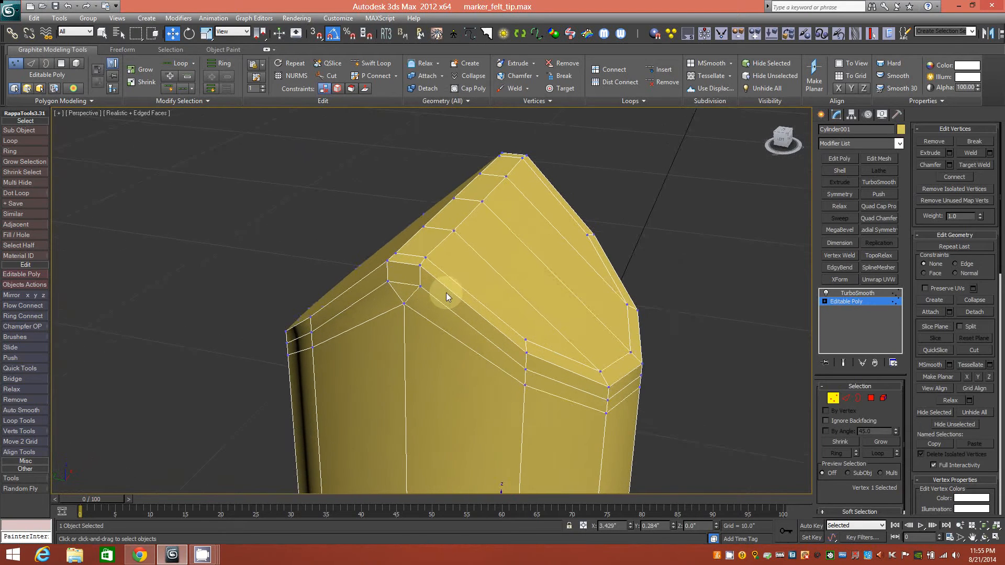
left_click(848, 398)
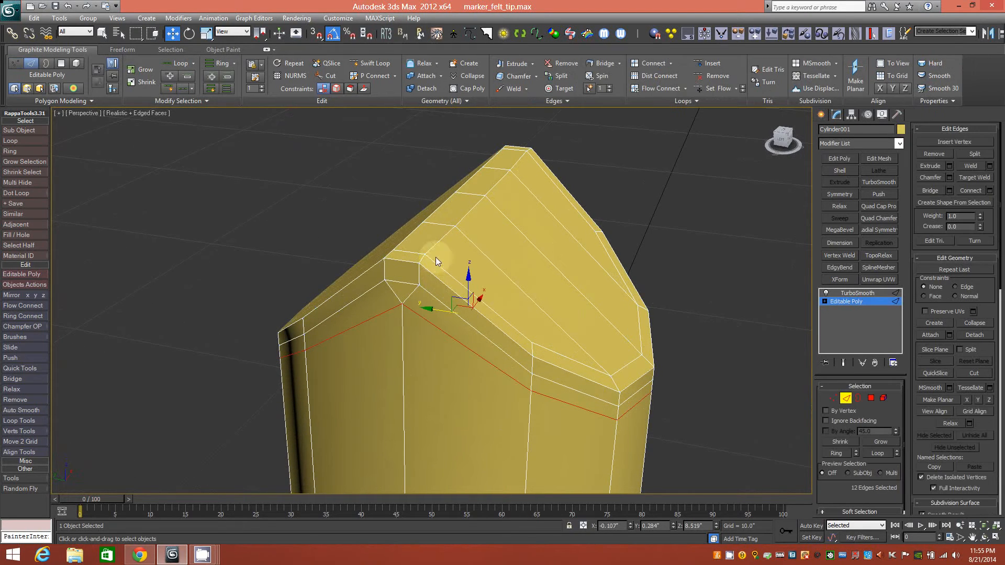
left_click(406, 262)
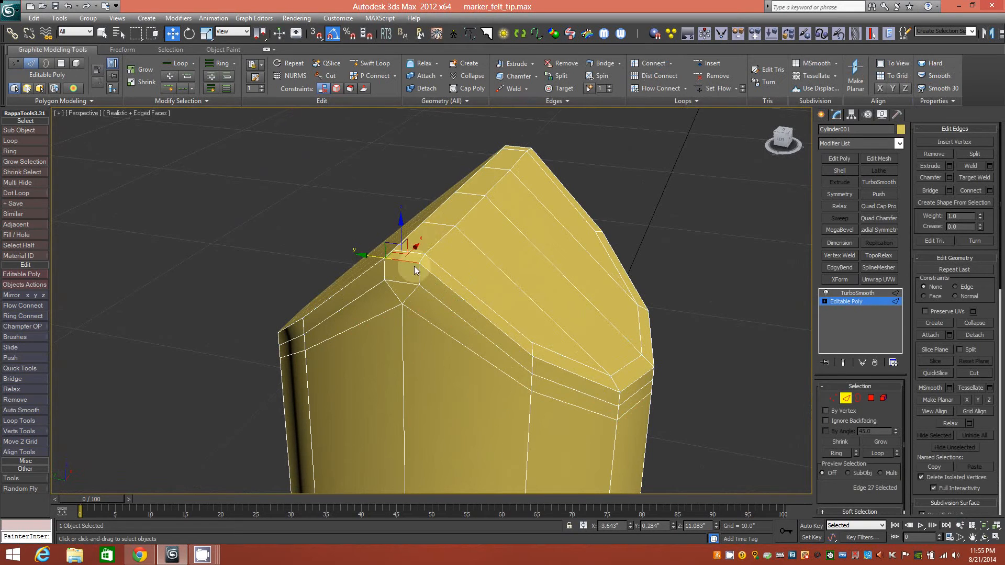
key("alt+r")
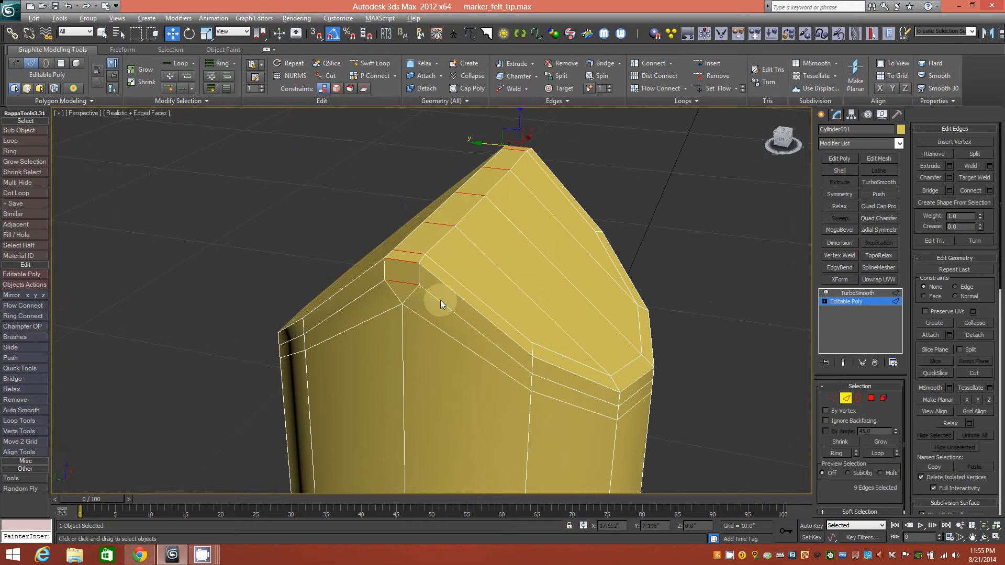
key("ctrl+shift+e")
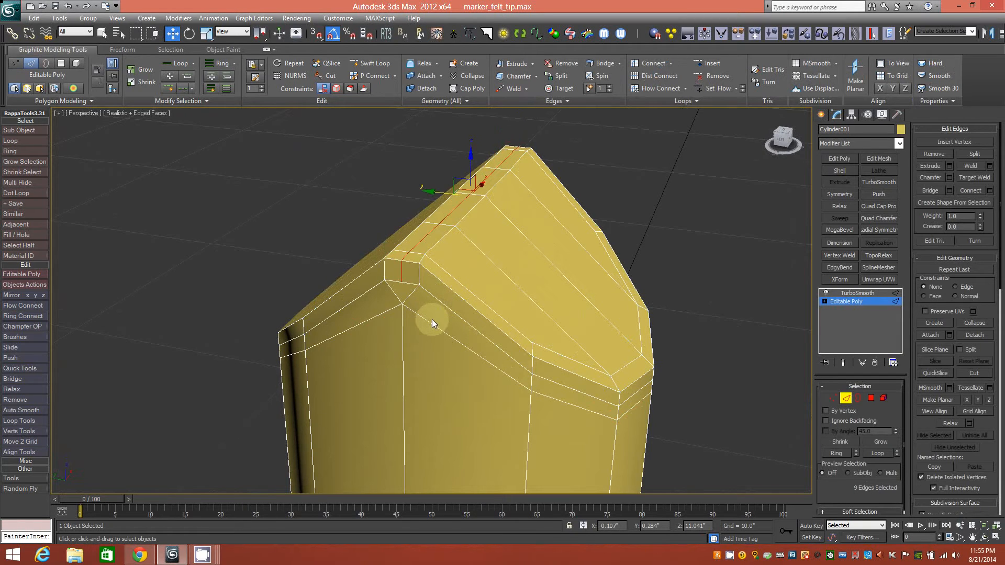
Select the six centre edges along the top of the ridge and raise them slightly along Z to about 11.204".
middle_click_drag(463, 270, 470, 298)
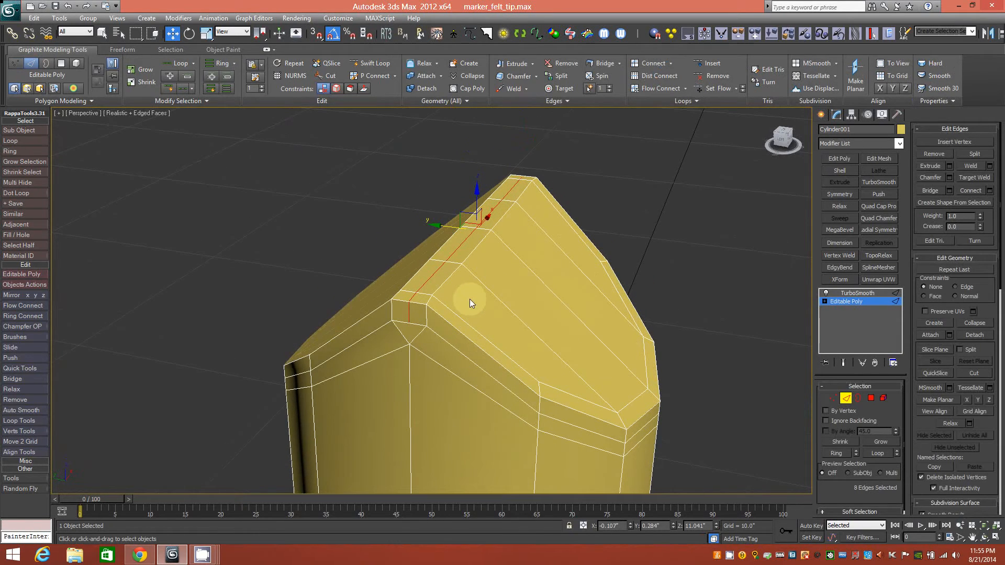
mouse_move(579, 374)
middle_mouse_down("alt")
mouse_move(496, 428)
mouse_move(425, 363)
mouse_move(578, 364)
middle_mouse_up("alt")
mouse_move(465, 318)
middle_mouse_down("alt")
mouse_move(513, 308)
mouse_move(508, 318)
middle_mouse_up("alt")
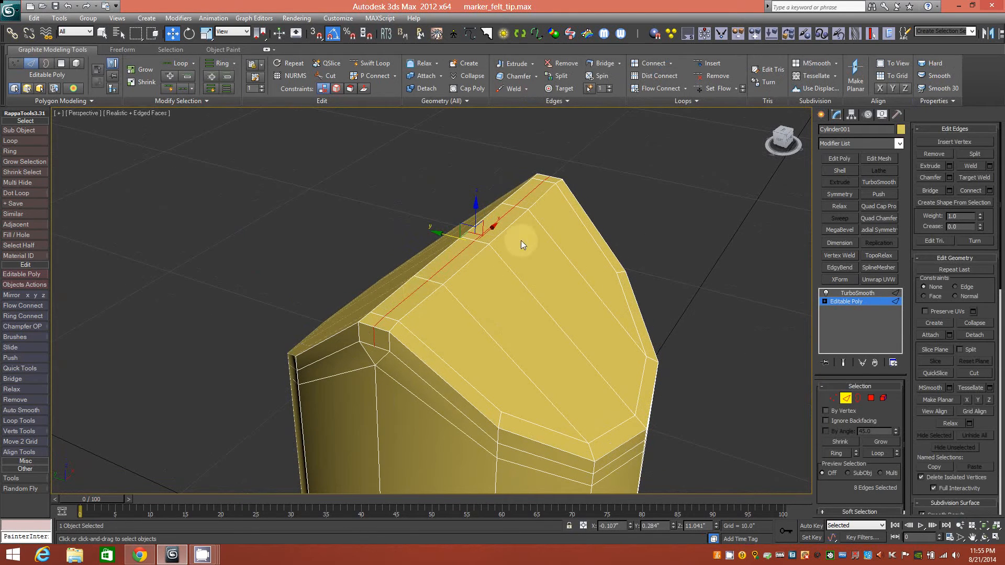
left_click(376, 321)
left_click(414, 297, "ctrl")
left_click(456, 260, "ctrl")
left_click(510, 215, "ctrl")
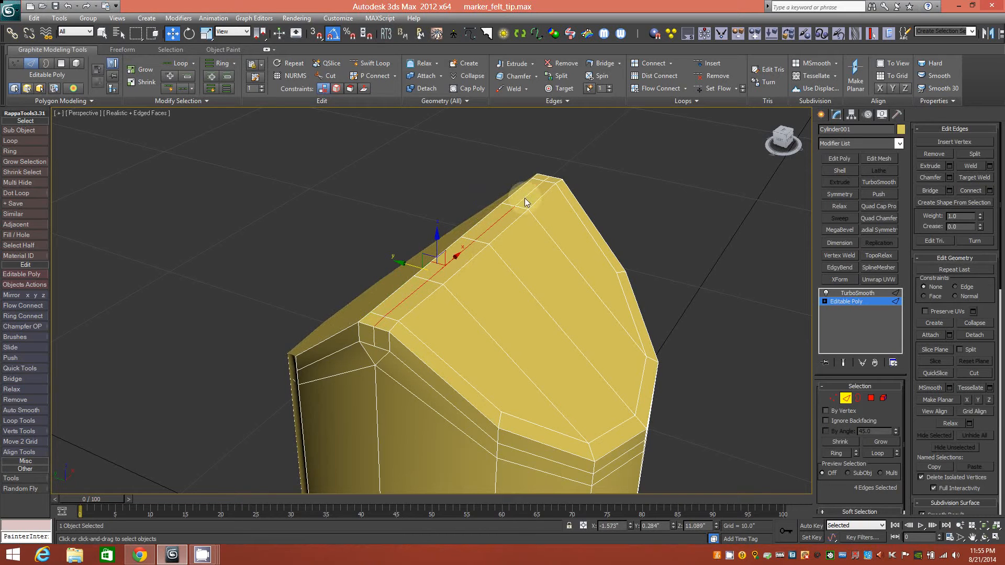
left_click(544, 179, "ctrl")
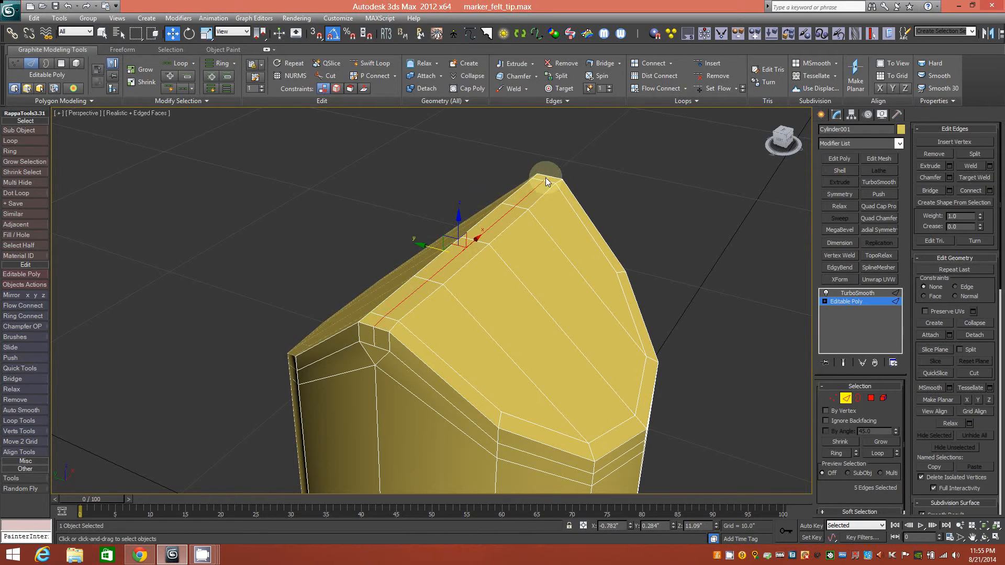
left_click(547, 181, "ctrl")
mouse_move(542, 204)
middle_mouse_down("alt")
mouse_move(512, 222)
mouse_move(539, 203)
middle_mouse_up("alt")
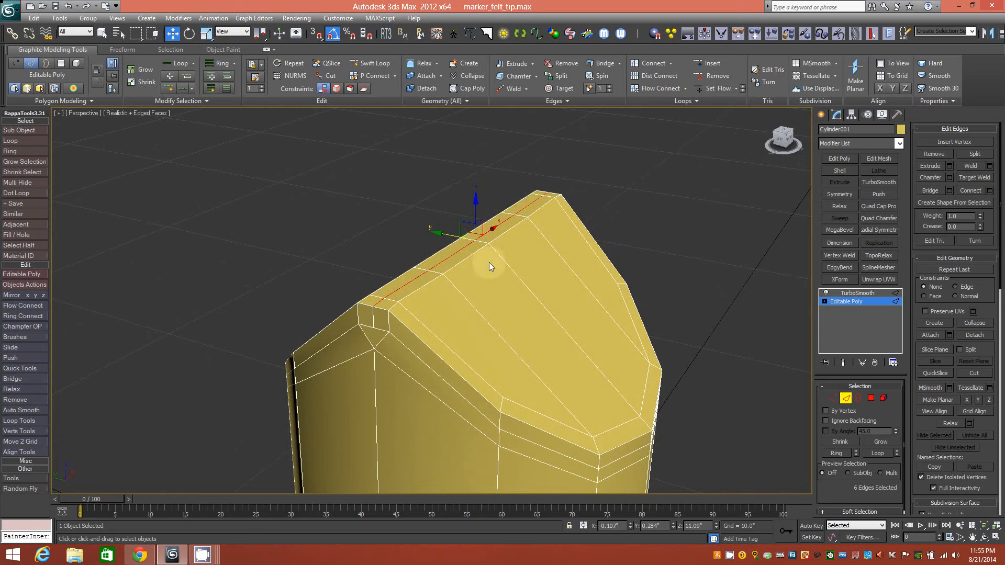
middle_click_drag(507, 299, 497, 280)
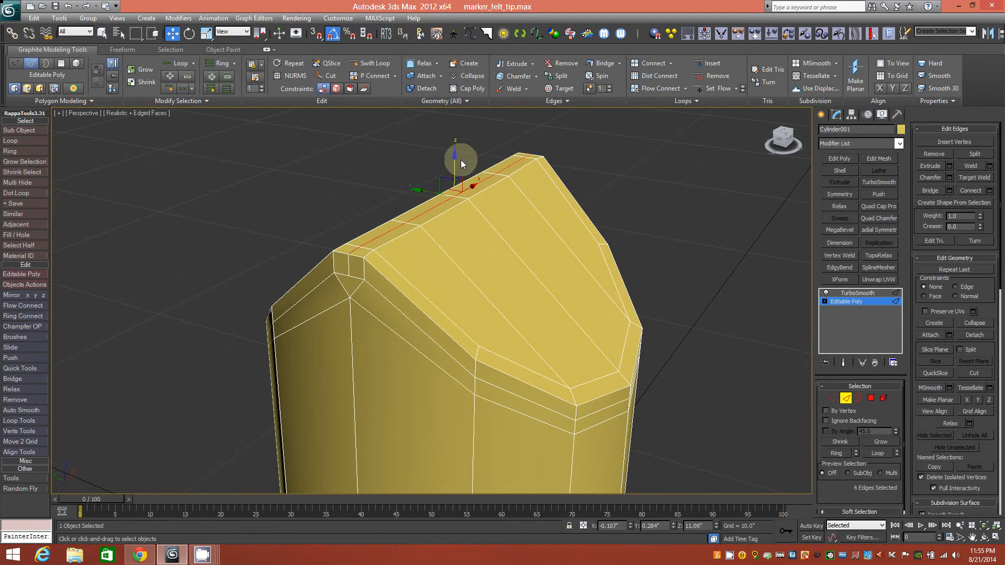
left_click_drag(454, 160, 455, 157)
mouse_move(442, 235)
middle_mouse_down("alt")
mouse_move(476, 230)
mouse_move(441, 240)
mouse_move(479, 233)
mouse_move(526, 315)
mouse_move(477, 311)
mouse_move(487, 296)
mouse_move(524, 293)
middle_mouse_up("alt")
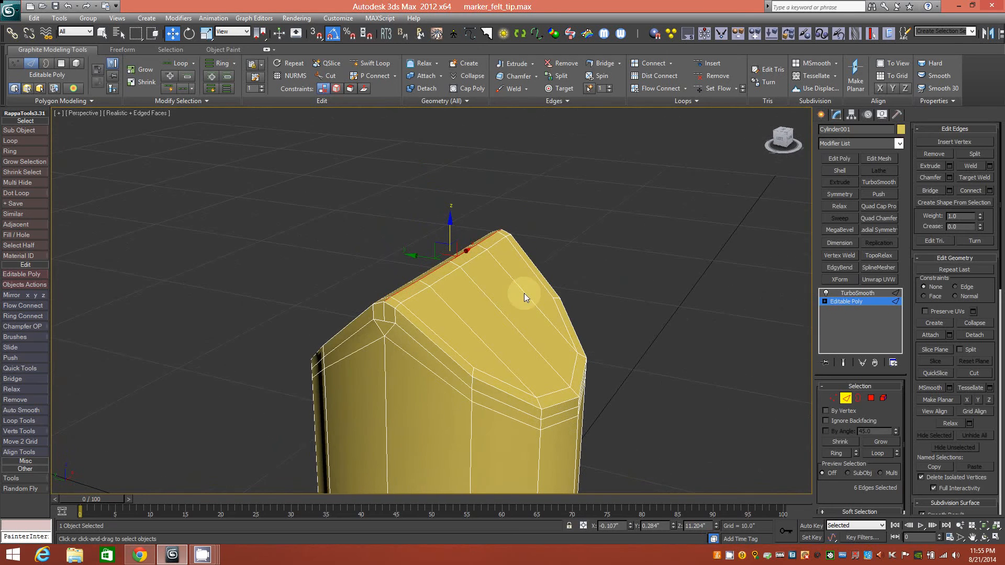
left_click(656, 316)
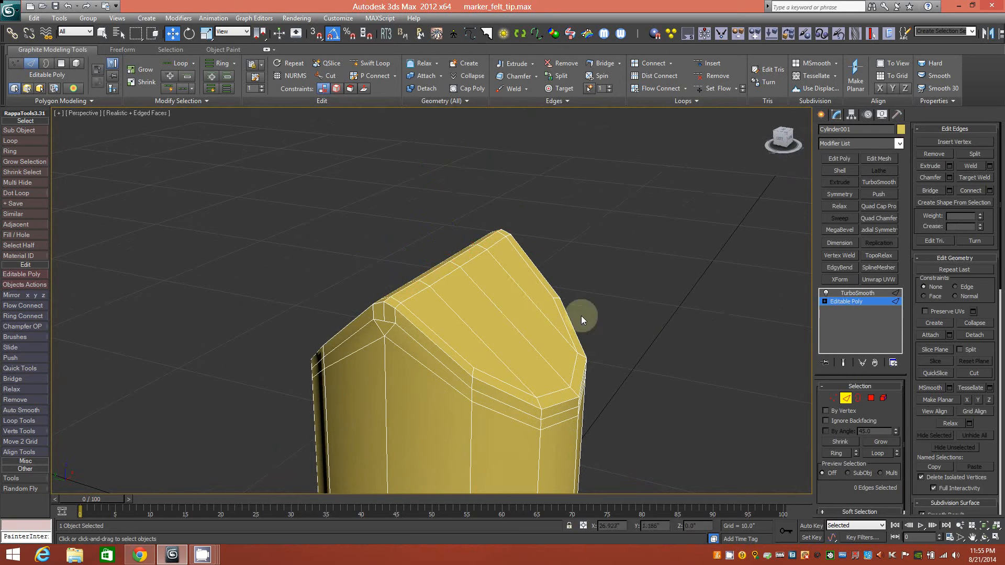
Leave edge editing, show the TurboSmooth result without edged faces, and inspect the smoothed tip from several angles.
left_click(848, 400)
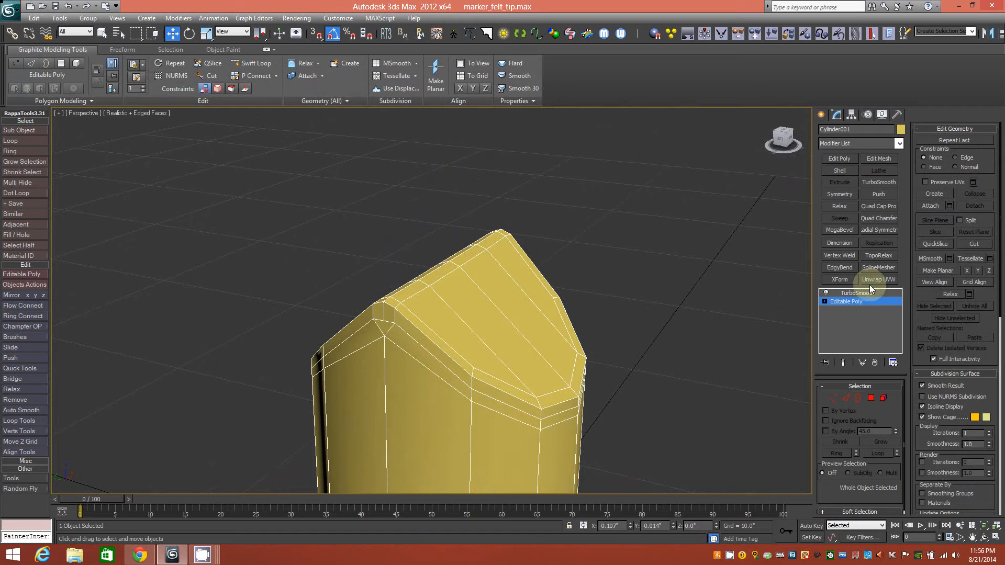
left_click(844, 362)
mouse_move(600, 293)
middle_mouse_down("alt")
mouse_move(646, 313)
mouse_move(584, 303)
mouse_move(513, 320)
mouse_move(491, 298)
mouse_move(460, 291)
mouse_move(475, 285)
mouse_move(469, 273)
mouse_move(464, 293)
mouse_move(499, 337)
mouse_move(491, 349)
mouse_move(458, 334)
mouse_move(489, 368)
mouse_move(454, 362)
mouse_move(491, 376)
mouse_move(530, 350)
mouse_move(484, 319)
mouse_move(490, 311)
mouse_move(499, 335)
mouse_move(578, 348)
mouse_move(515, 351)
mouse_move(549, 351)
mouse_move(528, 350)
mouse_move(484, 390)
mouse_move(524, 377)
mouse_move(509, 428)
mouse_move(444, 411)
mouse_move(595, 376)
mouse_move(546, 344)
mouse_move(450, 341)
mouse_move(482, 366)
mouse_move(537, 362)
mouse_move(445, 365)
mouse_move(423, 378)
mouse_move(448, 324)
mouse_move(465, 380)
mouse_move(449, 379)
middle_mouse_up("alt")
key("F4")
scroll(526, 355, "down", 3)
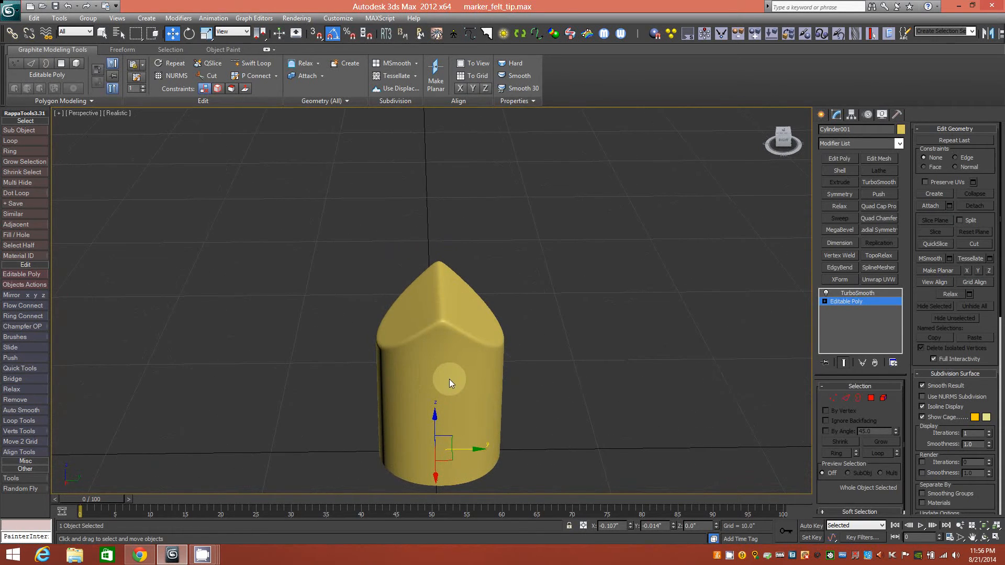
middle_click_drag(468, 415, 502, 383, "alt")
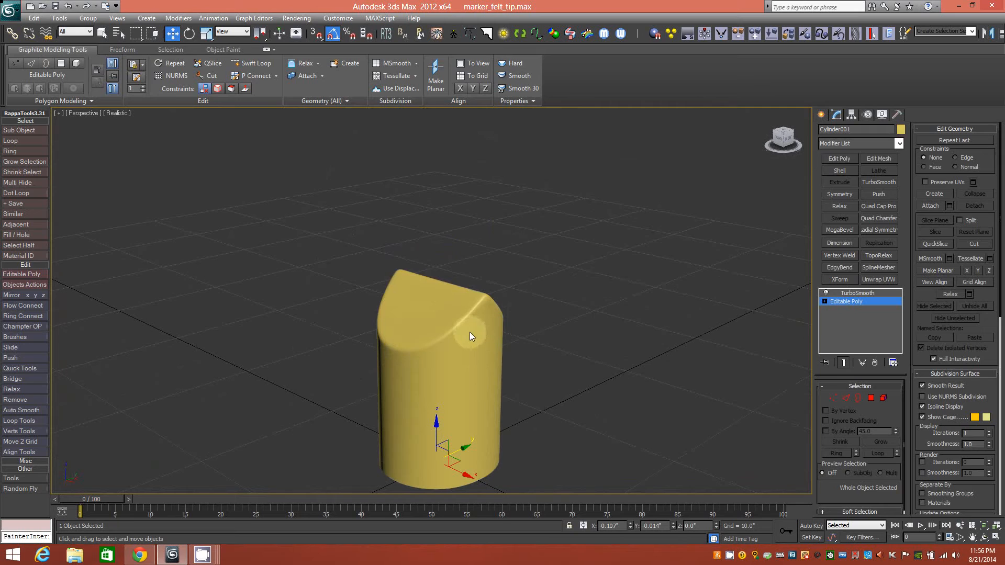
middle_click_drag(434, 370, 607, 488, "alt")
middle_click_drag(521, 419, 499, 343)
middle_click_drag(489, 382, 482, 342, "alt")
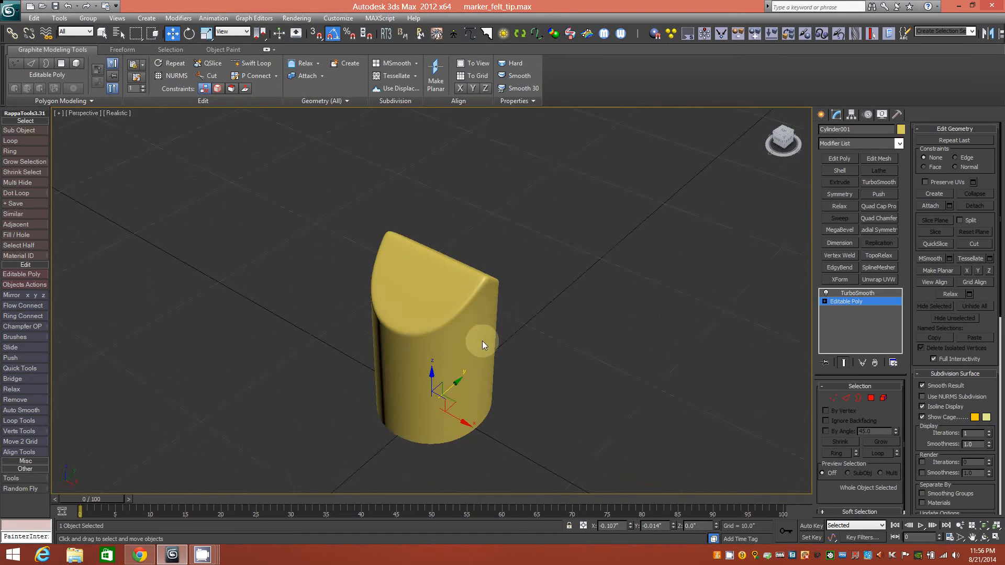
Select the whole tip in element level and scale it down about its own centre.
left_click(884, 398)
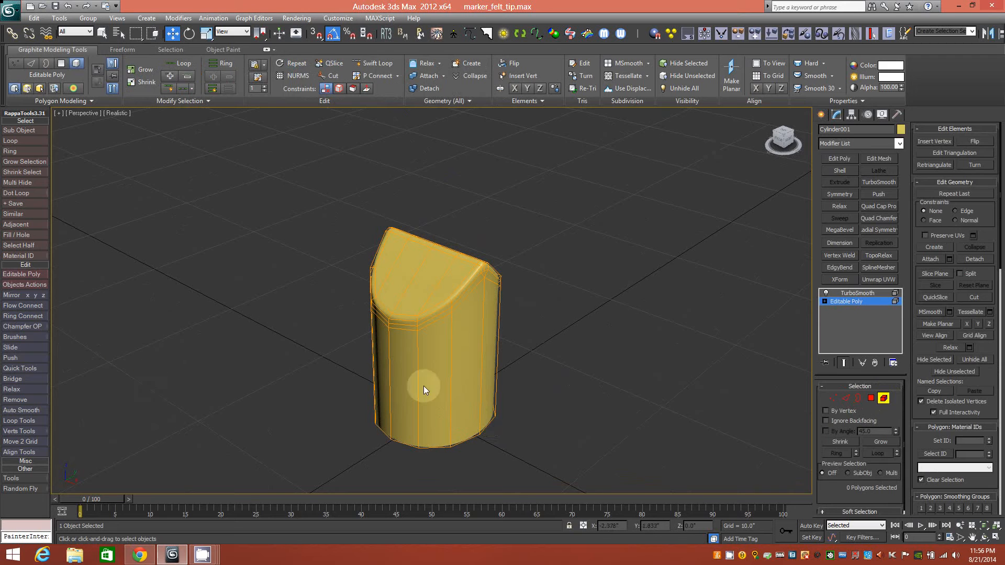
left_click(443, 363)
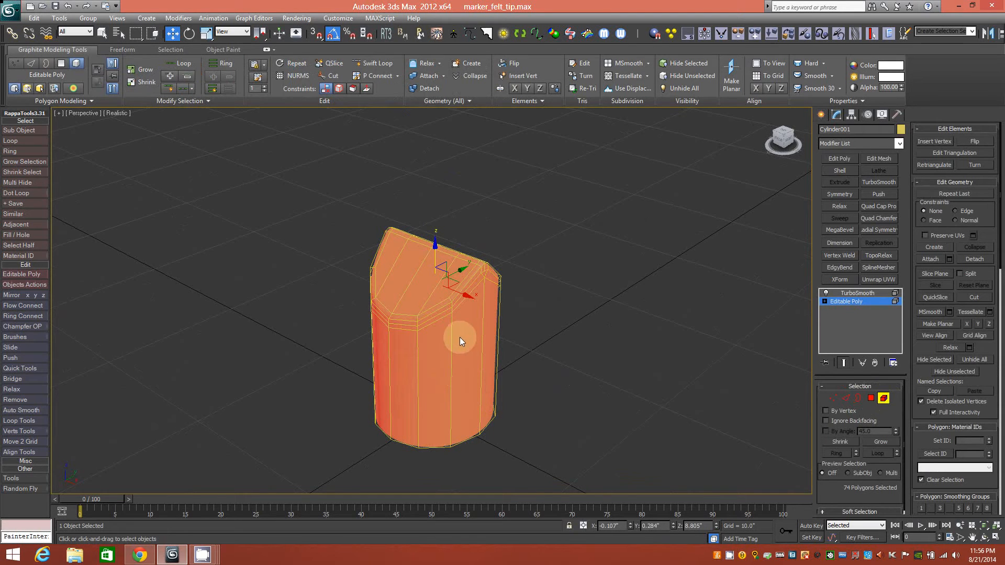
key("r")
middle_click_drag(449, 321, 439, 339, "alt")
mouse_move(434, 300)
left_mouse_down()
mouse_move(410, 275)
mouse_move(399, 226)
left_mouse_up()
mouse_move(439, 321)
middle_mouse_down("alt")
mouse_move(473, 306)
mouse_move(474, 295)
mouse_move(544, 287)
mouse_move(423, 301)
mouse_move(425, 224)
mouse_move(442, 310)
mouse_move(418, 234)
middle_mouse_up("alt")
left_click_drag(435, 241, 436, 291)
mouse_move(436, 292)
middle_mouse_down("alt")
mouse_move(461, 338)
mouse_move(459, 319)
mouse_move(409, 317)
mouse_move(422, 265)
mouse_move(422, 280)
mouse_move(436, 260)
middle_mouse_up("alt")
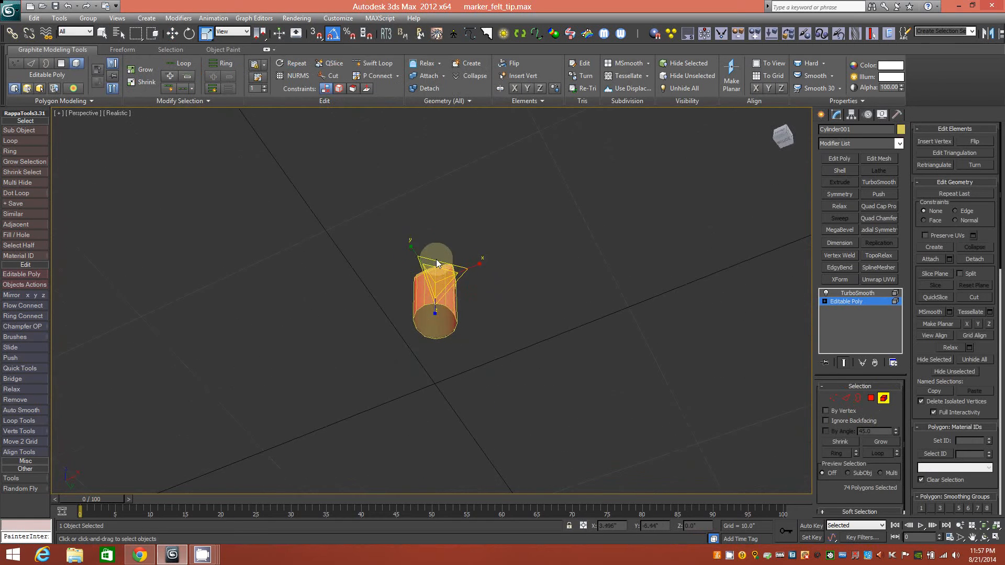
Scale the tip element to about 106% along X and leave element editing.
scroll(454, 304, "up", 5)
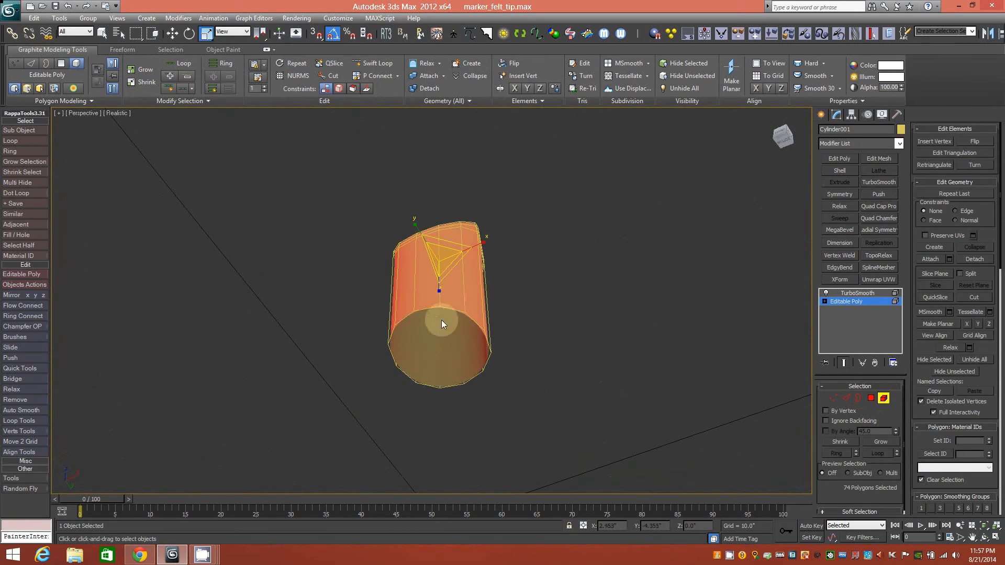
mouse_move(467, 323)
middle_mouse_down("alt")
mouse_move(477, 307)
mouse_move(447, 310)
mouse_move(440, 419)
middle_mouse_up("alt")
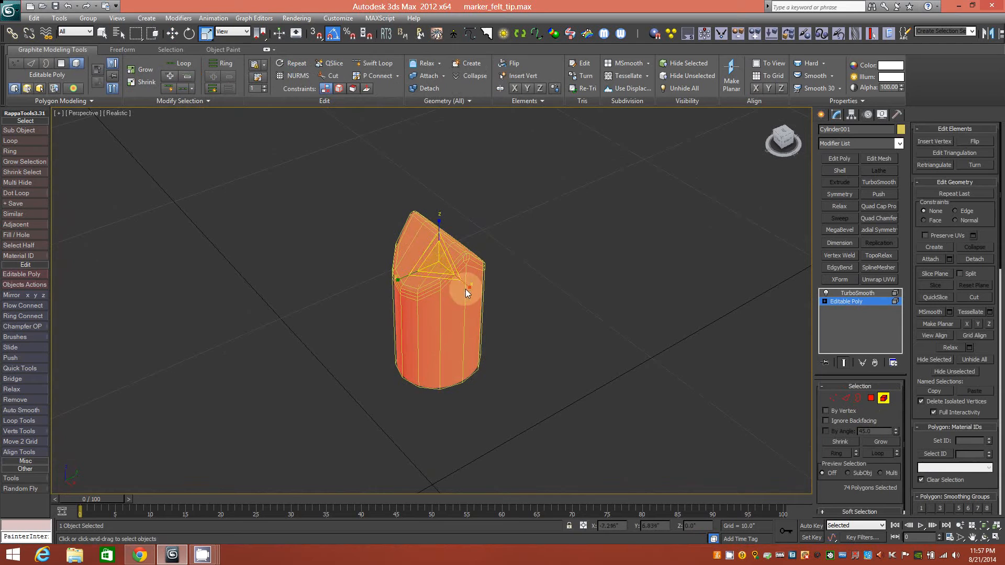
mouse_move(453, 347)
middle_mouse_down("alt")
mouse_move(453, 268)
mouse_move(477, 242)
middle_mouse_up("alt")
left_click_drag(476, 241, 476, 236)
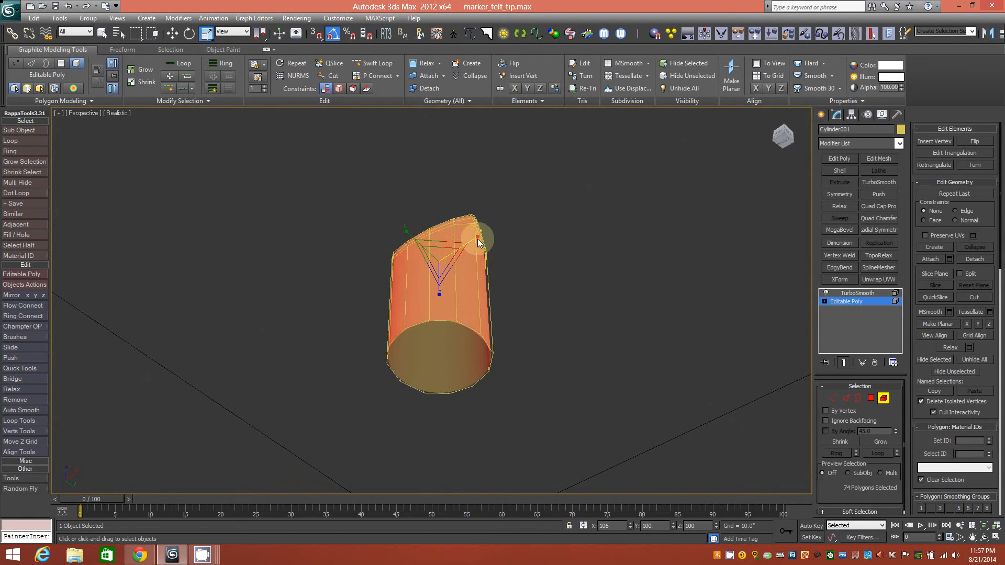
mouse_move(433, 348)
middle_mouse_down("alt")
mouse_move(493, 299)
mouse_move(472, 300)
mouse_move(471, 371)
mouse_move(522, 367)
mouse_move(469, 367)
middle_mouse_up("alt")
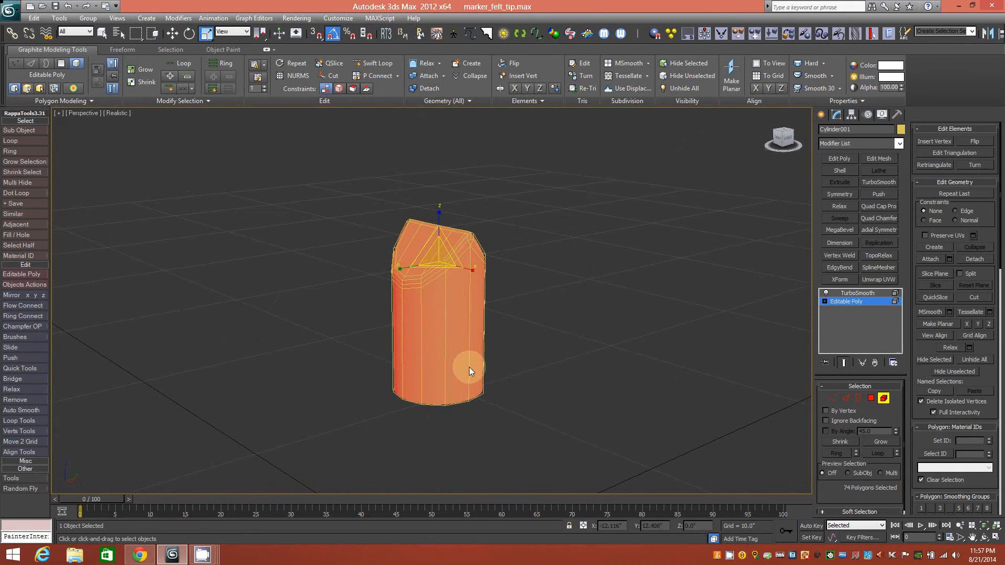
left_click(885, 399)
Centre the pivot on the tip object, adjusting the pivot only, and return to the object's modifiers.
mouse_move(452, 280)
middle_mouse_down("alt")
mouse_move(451, 304)
mouse_move(481, 342)
mouse_move(471, 372)
mouse_move(374, 349)
mouse_move(450, 350)
mouse_move(463, 339)
mouse_move(442, 341)
mouse_move(433, 354)
mouse_move(460, 354)
mouse_move(459, 339)
mouse_move(465, 380)
mouse_move(449, 319)
mouse_move(447, 348)
middle_mouse_up("alt")
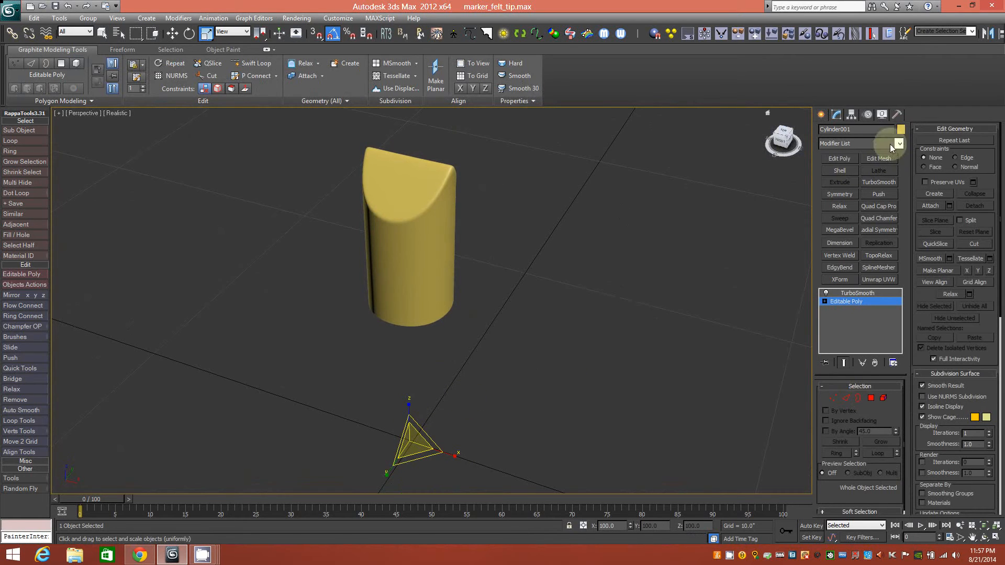
left_click(852, 114)
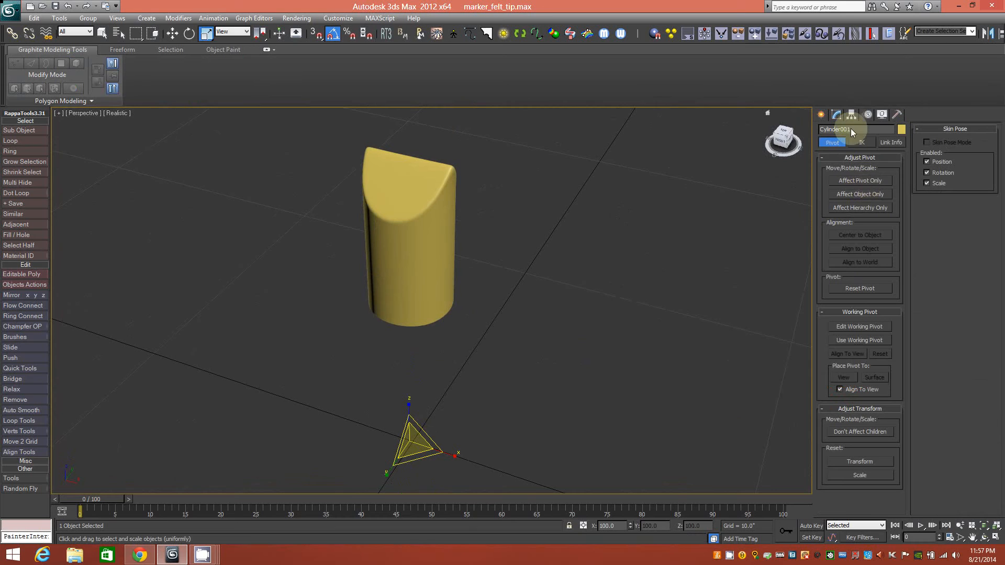
left_click(859, 181)
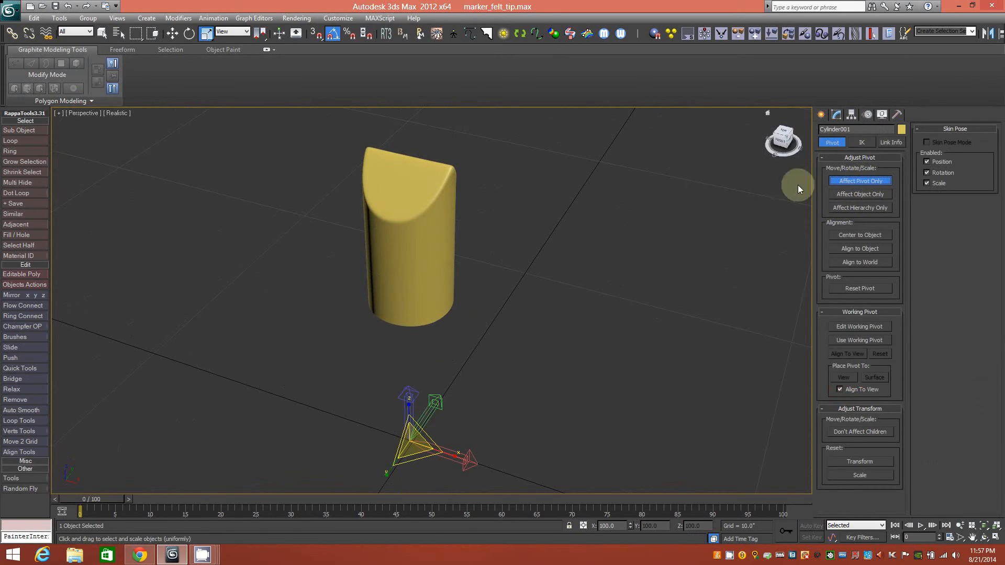
left_click(858, 234)
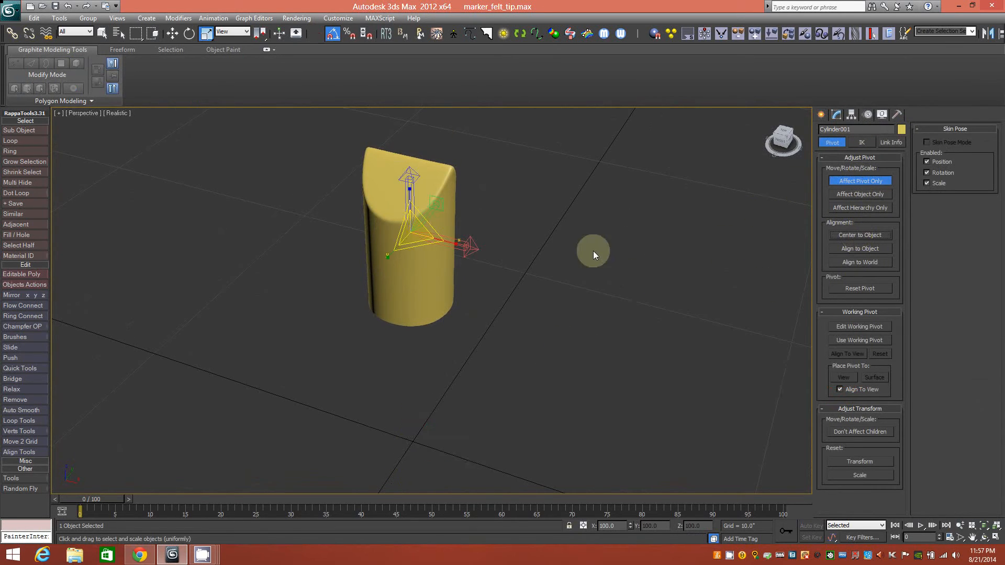
left_click(860, 181)
middle_click_drag(477, 253, 485, 294)
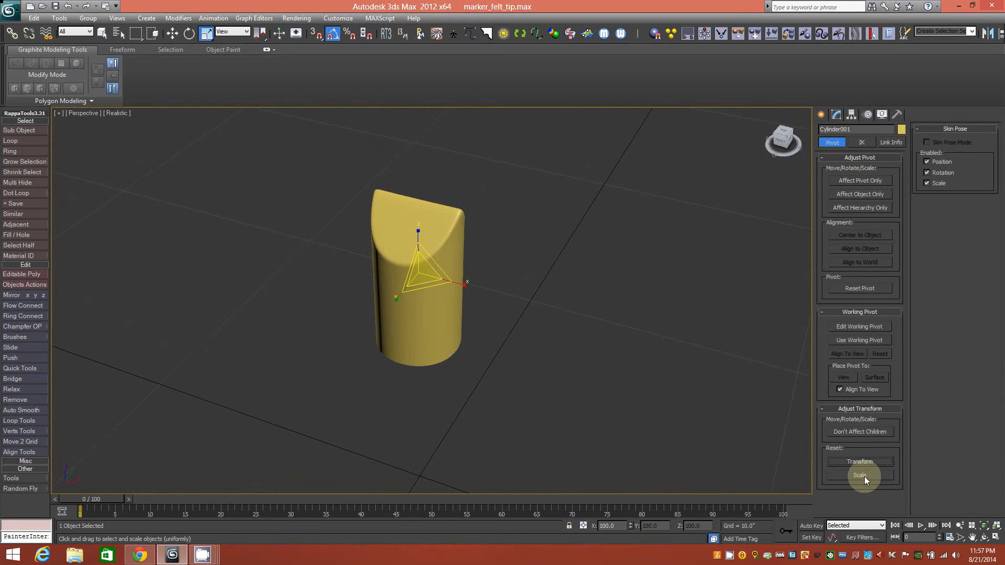
middle_click_drag(395, 279, 396, 291)
middle_click_drag(469, 314, 433, 344, "alt")
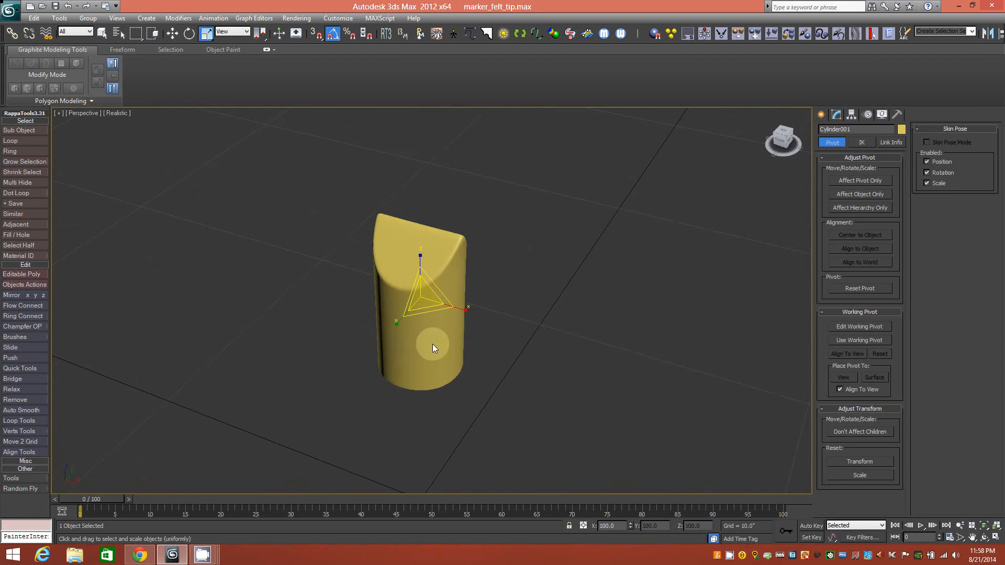
left_click(836, 116)
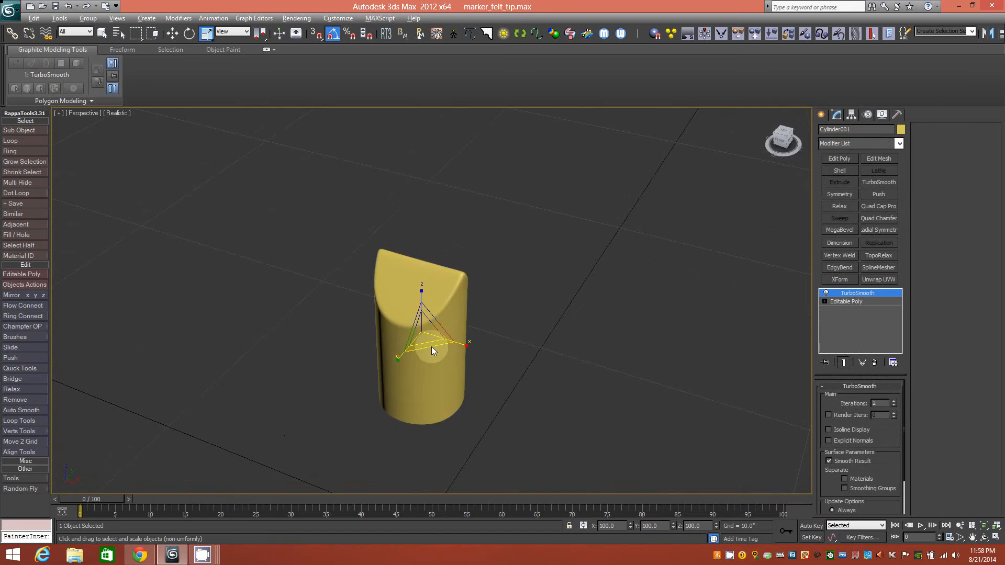
Add an FFD 2x2x2 modifier to the tip between Editable Poly and TurboSmooth.
scroll(431, 343, "up", 3)
middle_click_drag(421, 350, 497, 296, "alt")
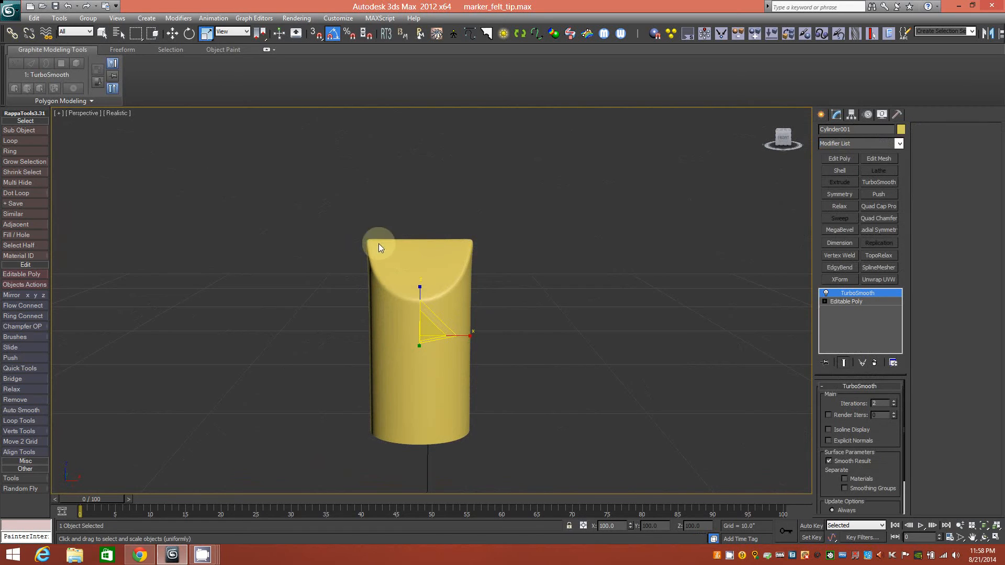
mouse_move(458, 325)
middle_mouse_down("alt")
mouse_move(429, 326)
mouse_move(459, 331)
mouse_move(448, 341)
mouse_move(474, 322)
mouse_move(455, 317)
middle_mouse_up("alt")
middle_click_drag(433, 267, 433, 302, "alt")
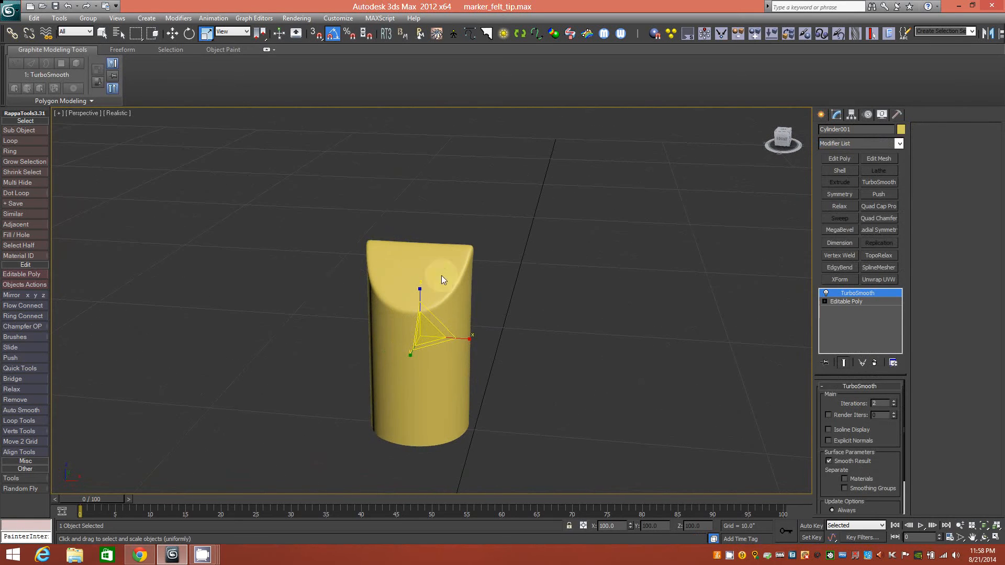
middle_click_drag(450, 317, 444, 292, "alt")
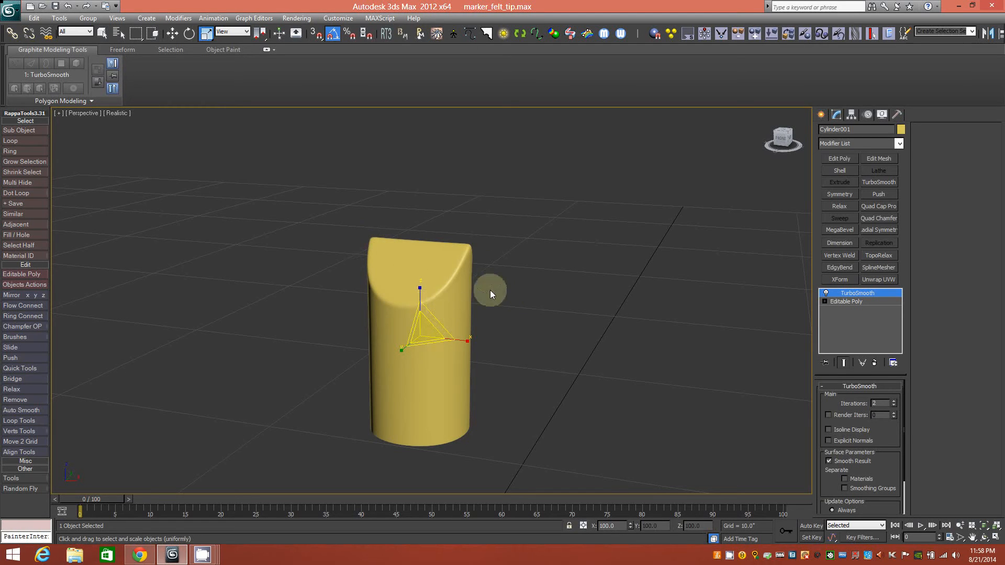
left_click(842, 304)
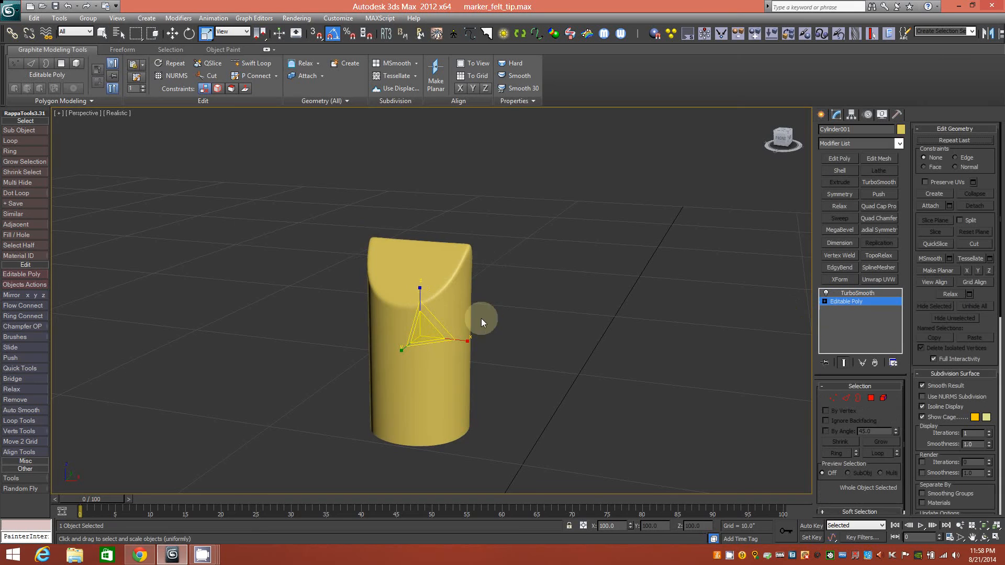
left_click(925, 166)
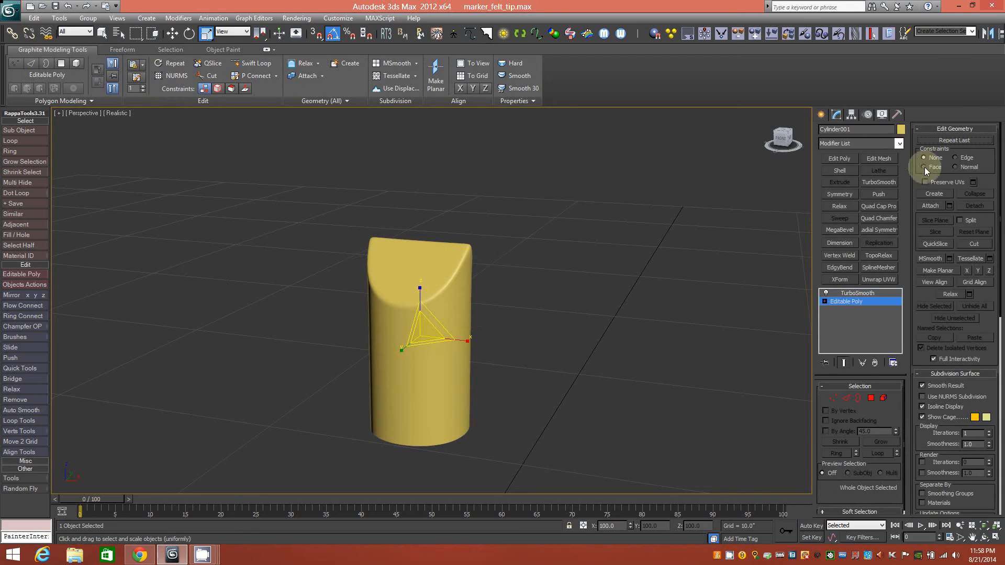
left_click(901, 144)
left_click_drag(903, 181, 897, 231)
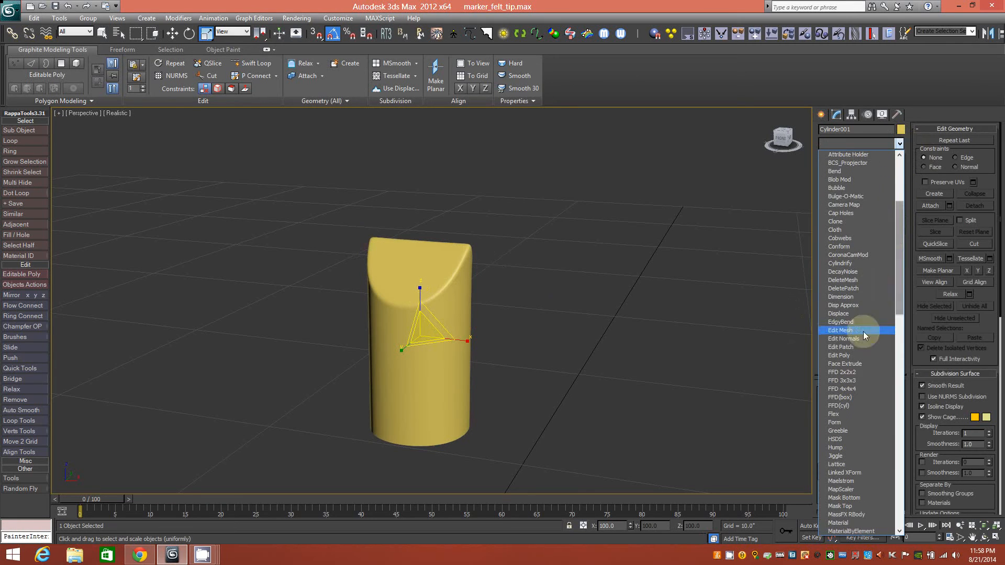
left_click(855, 373)
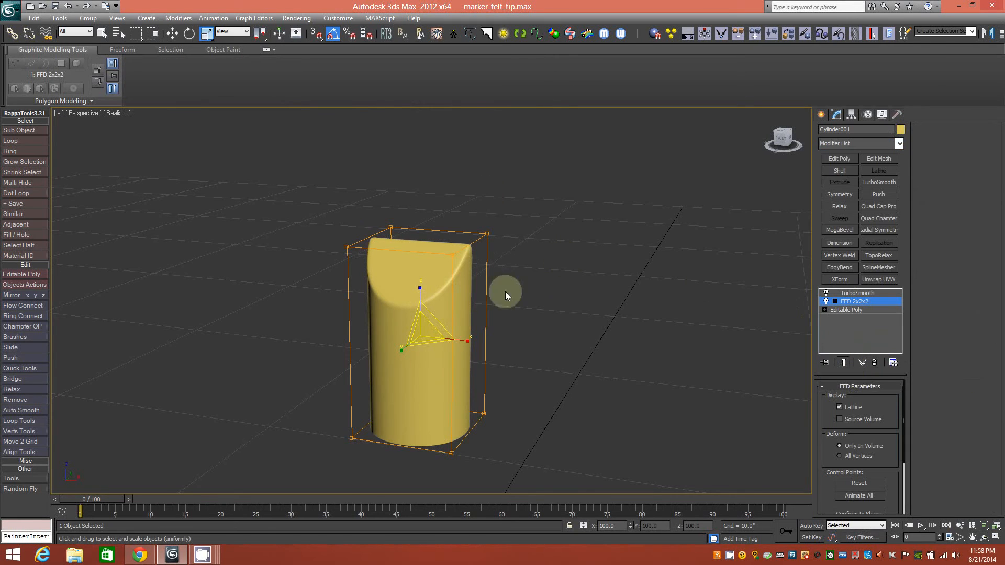
middle_click_drag(485, 296, 492, 293)
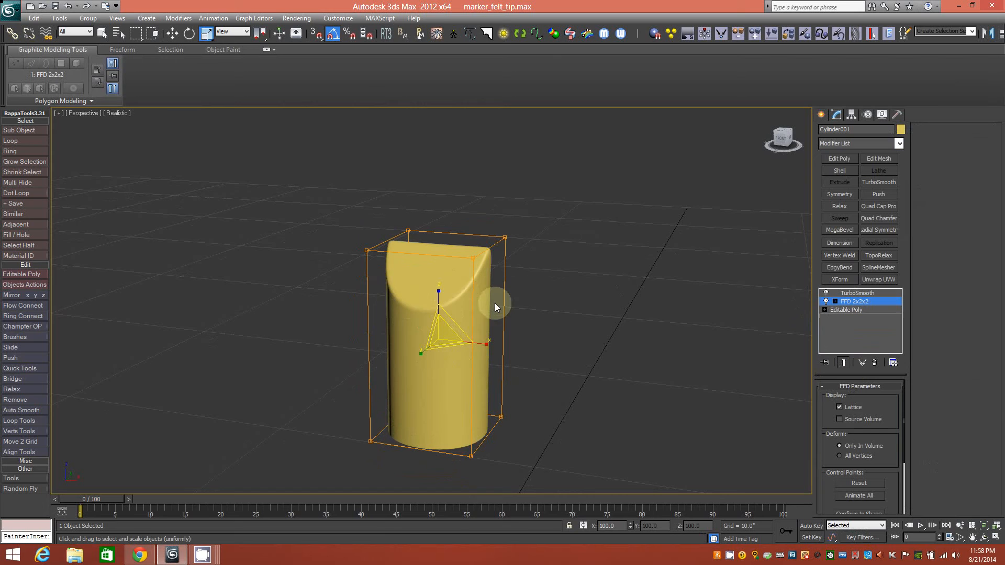
Select the FFD control points at one end of the chisel ridge and lower them along Z to slant the ridge.
left_click(836, 302)
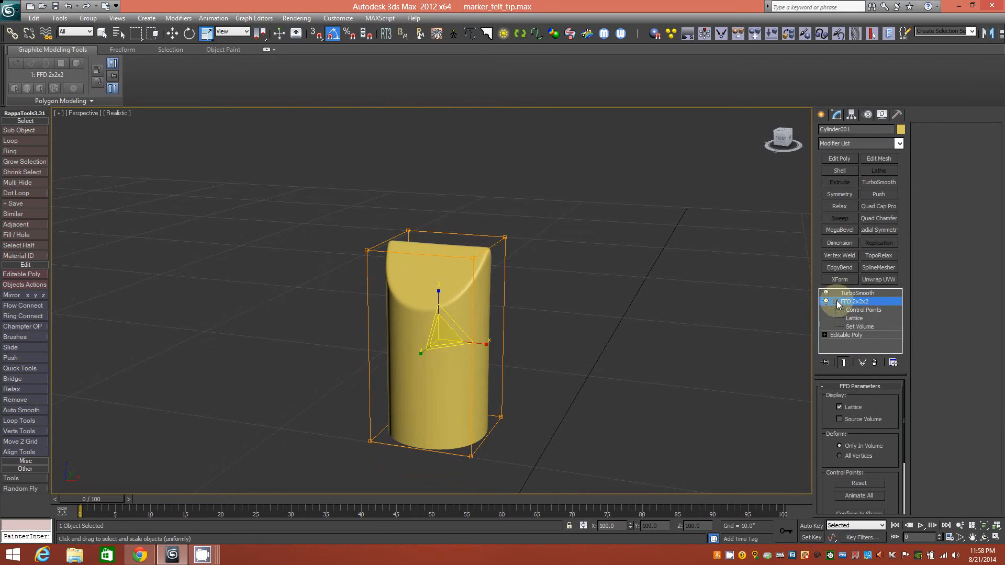
left_click(864, 310)
left_click_drag(491, 259, 465, 282)
middle_click_drag(501, 308, 513, 307, "alt")
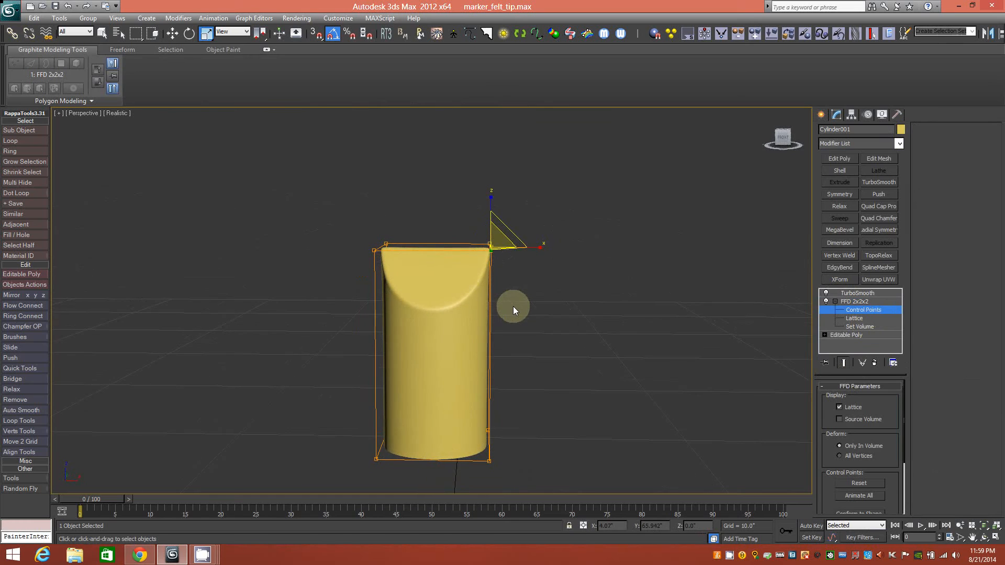
key("w")
left_click_drag(491, 212, 487, 249)
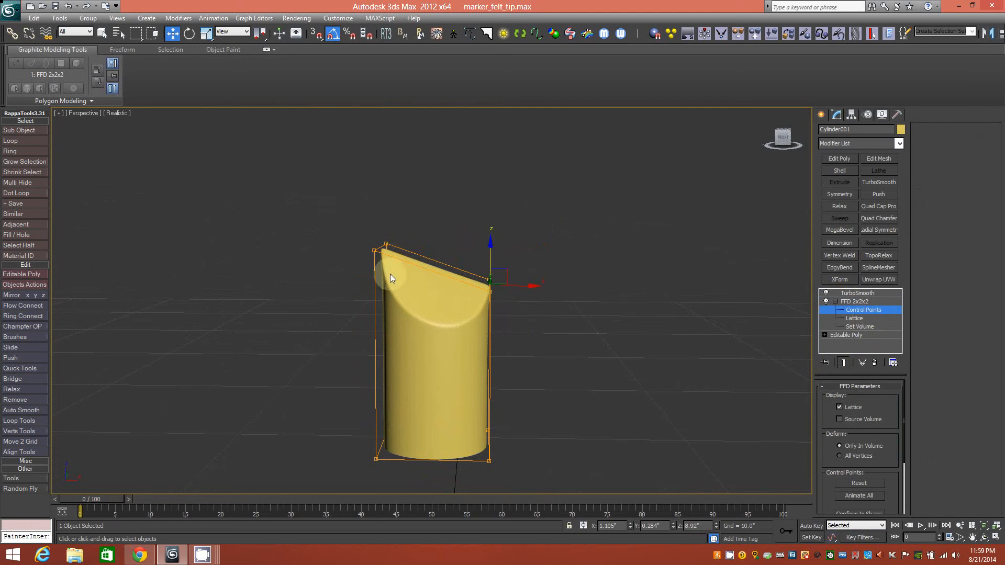
Narrow the tip along Y by moving the FFD control points of both opposite sides inward.
middle_click_drag(498, 314, 439, 287, "alt")
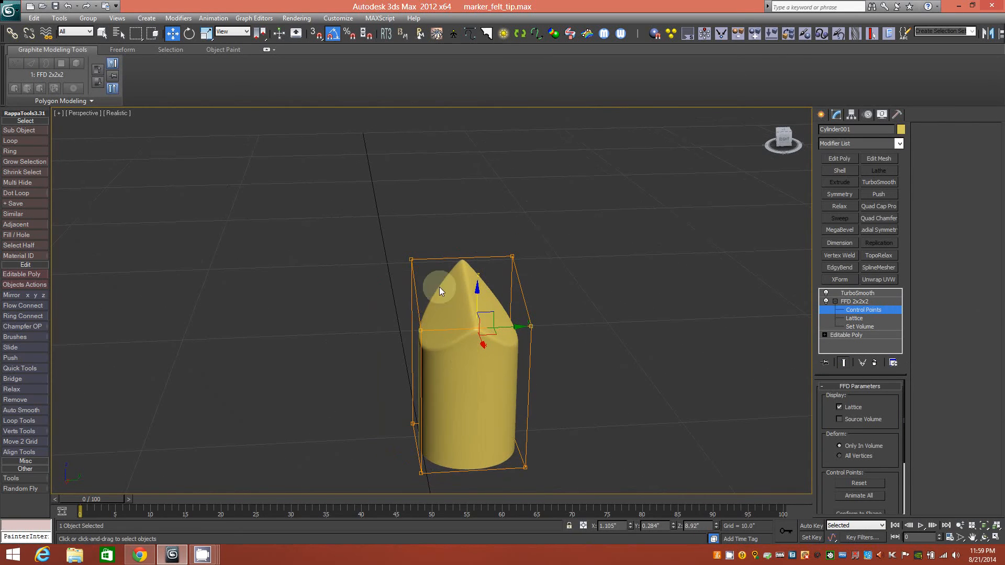
left_click_drag(440, 471, 451, 492)
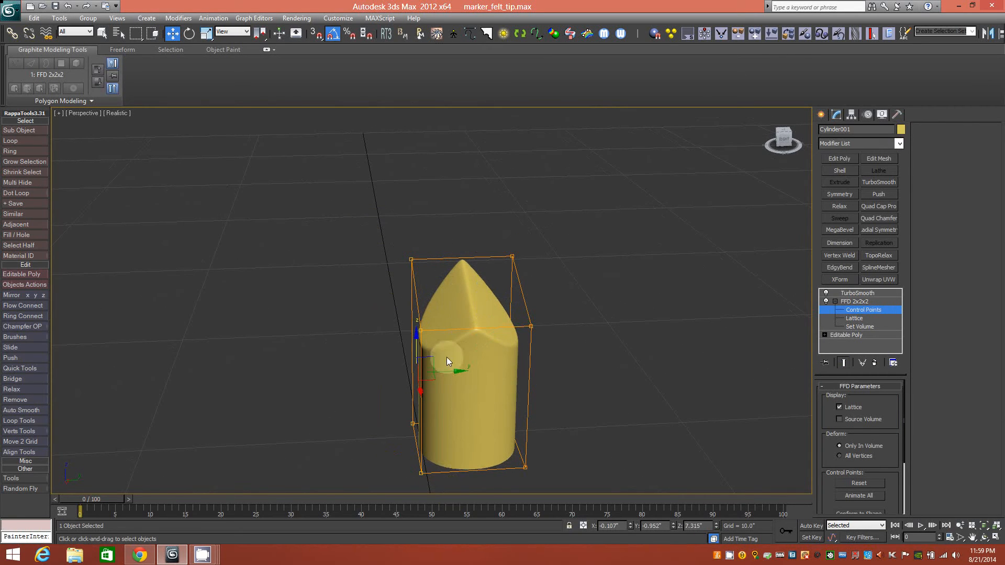
left_click_drag(450, 373, 457, 373)
left_click_drag(597, 212, 493, 495)
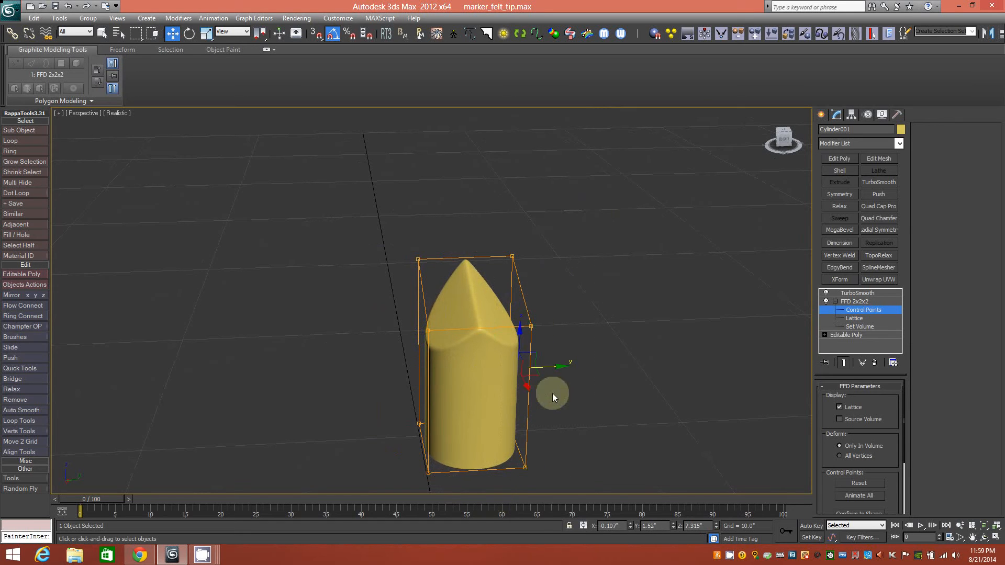
left_click_drag(557, 371, 554, 368)
Move the FFD control points on the tip's taller side slightly inward along X.
middle_click_drag(460, 407, 467, 287, "alt")
left_click_drag(501, 495, 506, 486)
left_click_drag(510, 360, 521, 362)
middle_click_drag(565, 324, 514, 349, "alt")
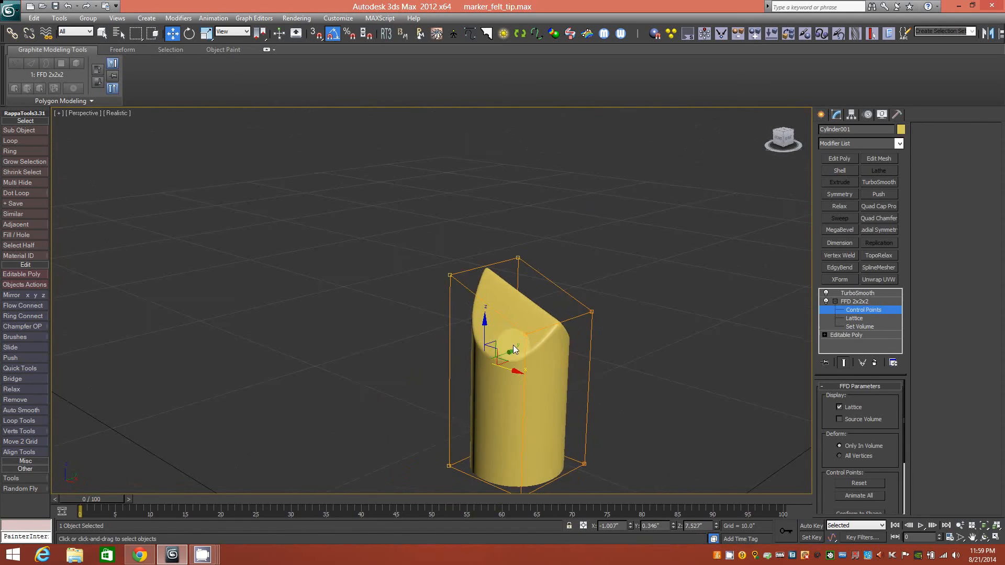
middle_click_drag(573, 370, 521, 341)
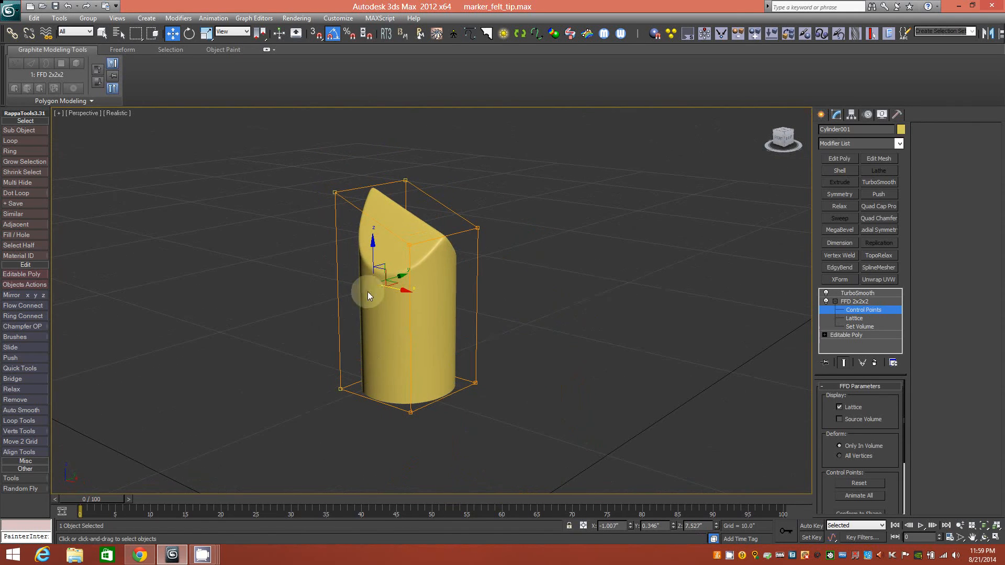
Collapse the FFD 2x2x2 modifier into the Editable Poly, keeping TurboSmooth above it.
left_click(859, 302)
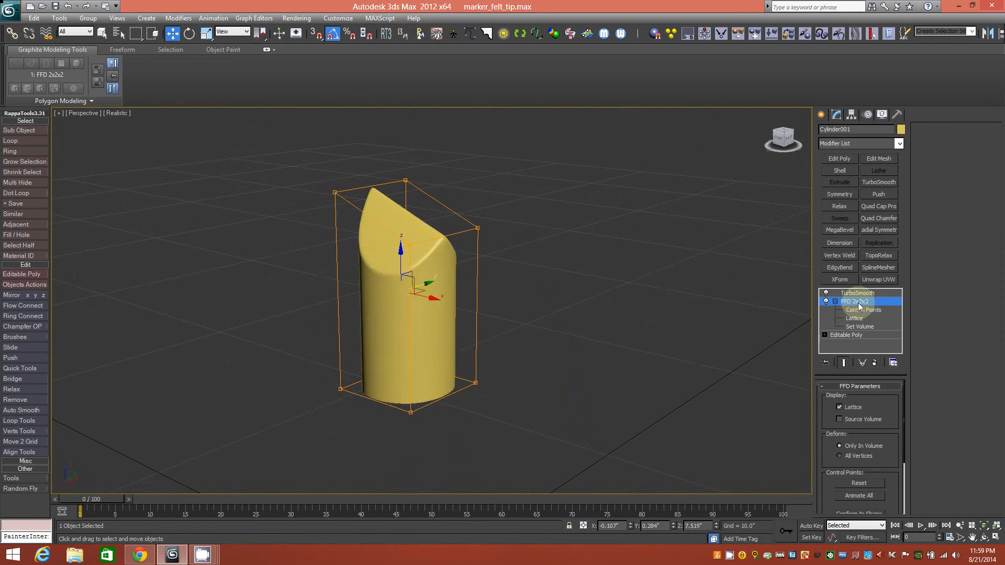
right_click(861, 303)
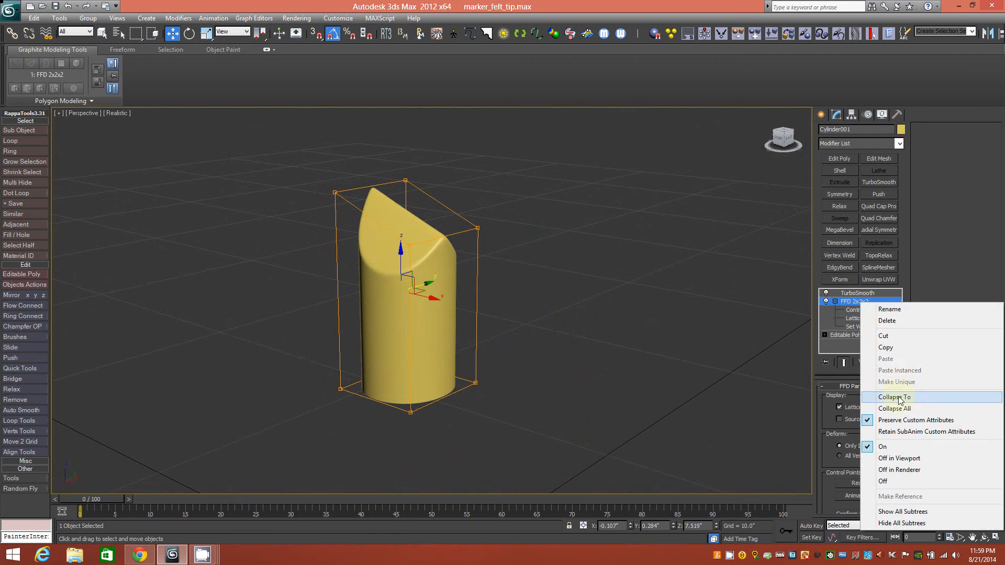
left_click(900, 398)
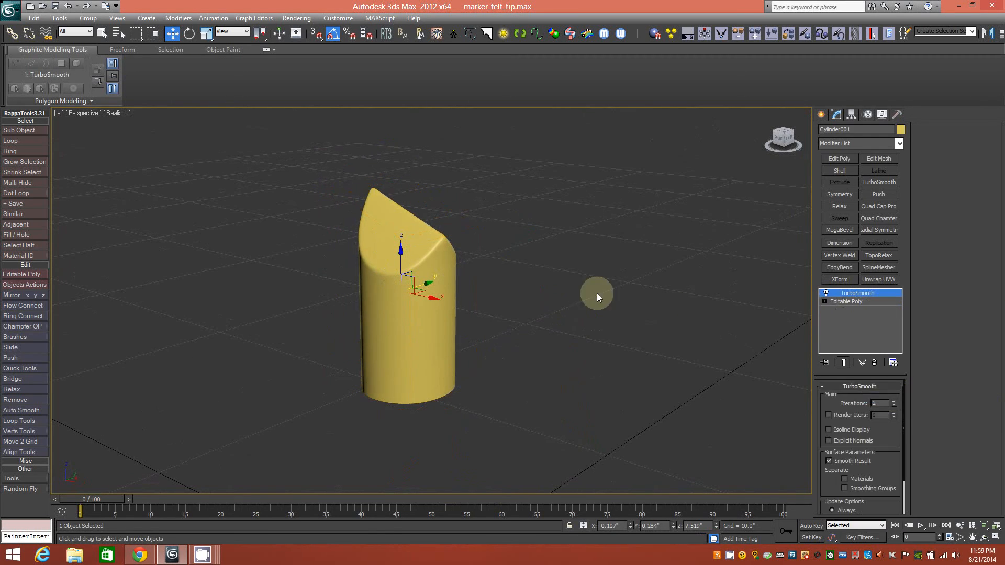
Return to the Editable Poly level, display edged faces and examine the edge loops along the slanted ridge.
left_click(859, 304)
mouse_move(383, 287)
middle_mouse_down("alt")
mouse_move(446, 287)
mouse_move(450, 305)
mouse_move(418, 309)
mouse_move(432, 287)
mouse_move(399, 275)
mouse_move(439, 273)
mouse_move(417, 277)
middle_mouse_up("alt")
key("F4")
scroll(417, 284, "up", 4)
scroll(417, 284, "down", 1)
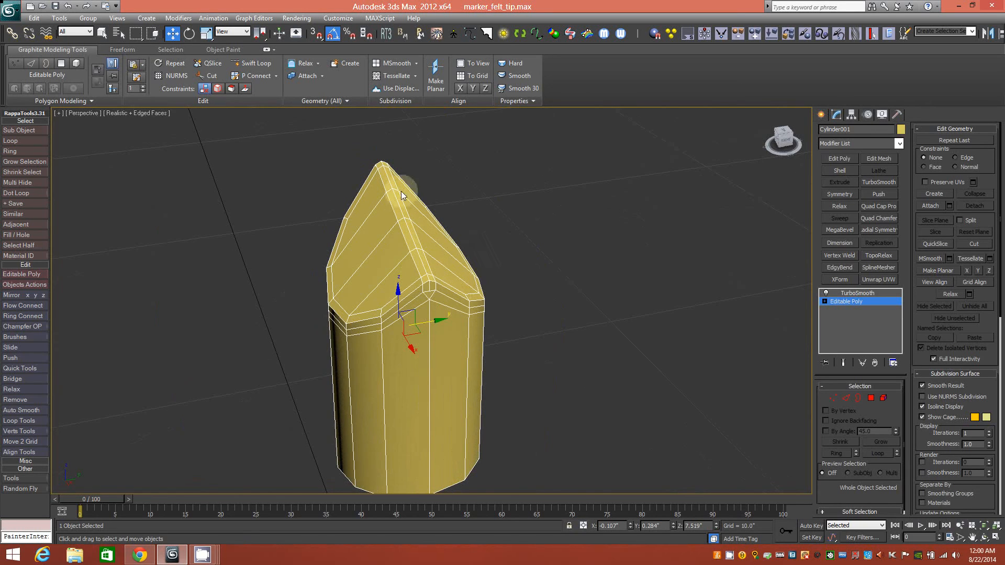
mouse_move(416, 271)
middle_mouse_down("alt")
mouse_move(441, 263)
mouse_move(391, 251)
mouse_move(427, 238)
middle_mouse_up("alt")
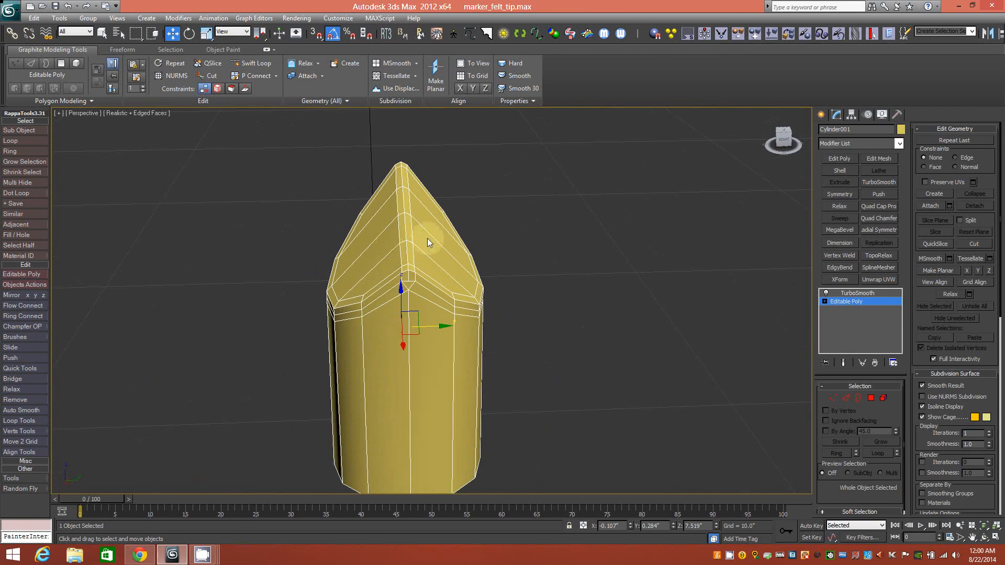
mouse_move(390, 265)
middle_mouse_down("alt")
mouse_move(425, 269)
mouse_move(390, 267)
mouse_move(419, 226)
mouse_move(424, 275)
mouse_move(434, 277)
middle_mouse_up("alt")
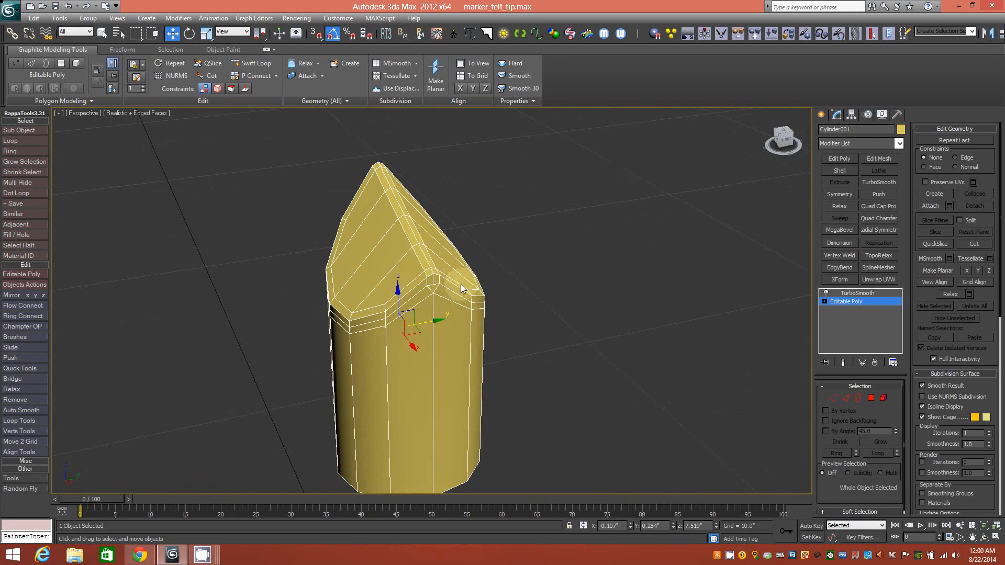
Enter edge level, open Loop Tools and select an edge along the chisel ridge.
left_click(845, 397)
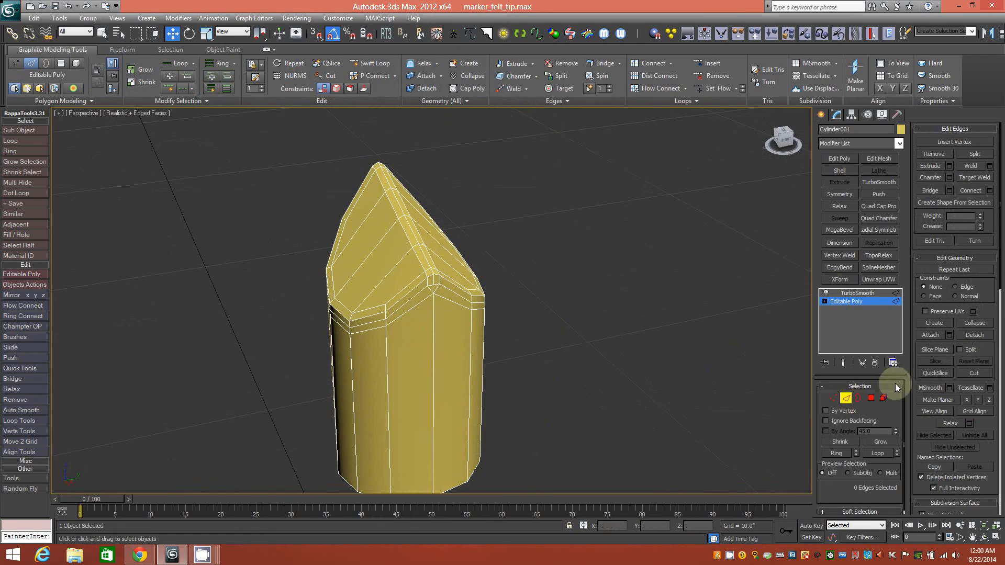
left_click(697, 101)
left_click(709, 129)
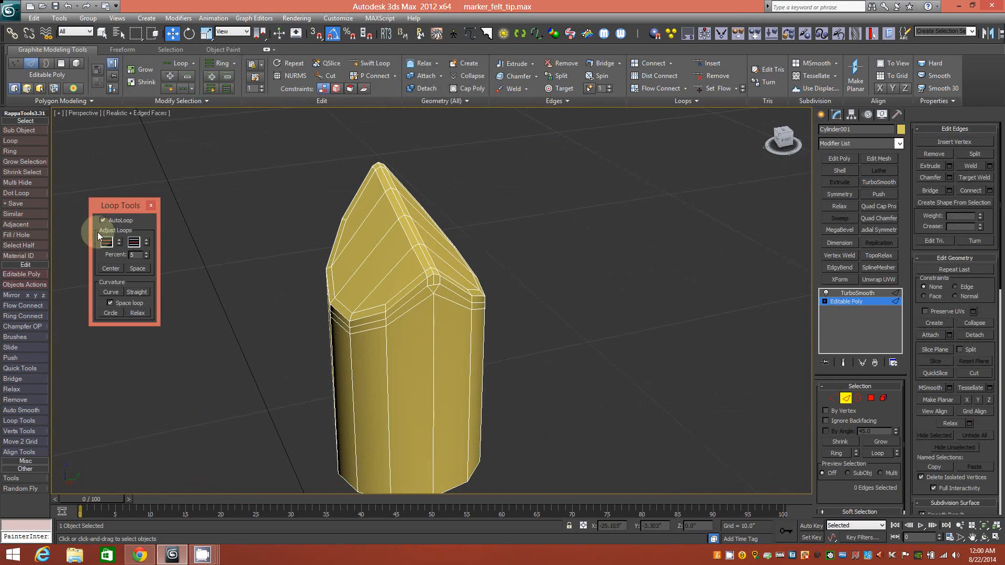
left_click(426, 260)
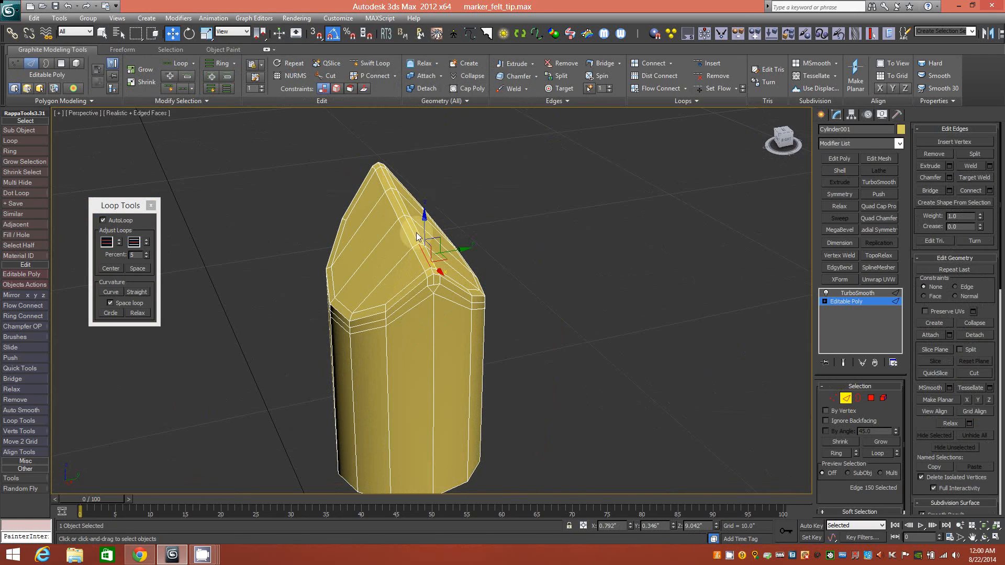
mouse_move(408, 263)
middle_mouse_down("alt")
mouse_move(416, 253)
mouse_move(437, 275)
middle_mouse_up("alt")
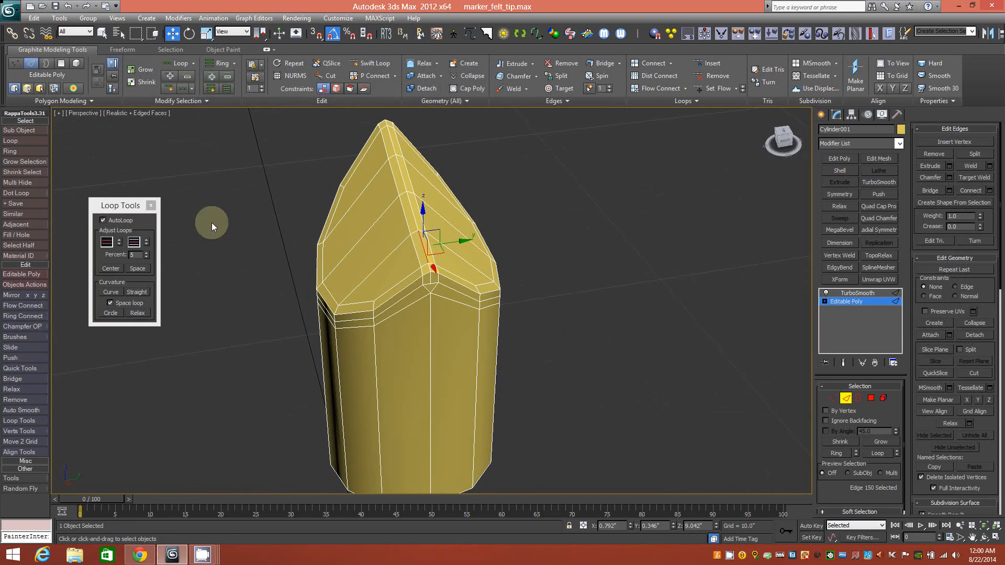
Widen the ridge's edge loops with Adjust Loops for a softer ridge under TurboSmooth, and close Loop Tools.
left_click(148, 242)
left_click_drag(149, 243, 157, 255)
mouse_move(374, 306)
middle_mouse_down("alt")
mouse_move(411, 295)
mouse_move(372, 275)
middle_mouse_up("alt")
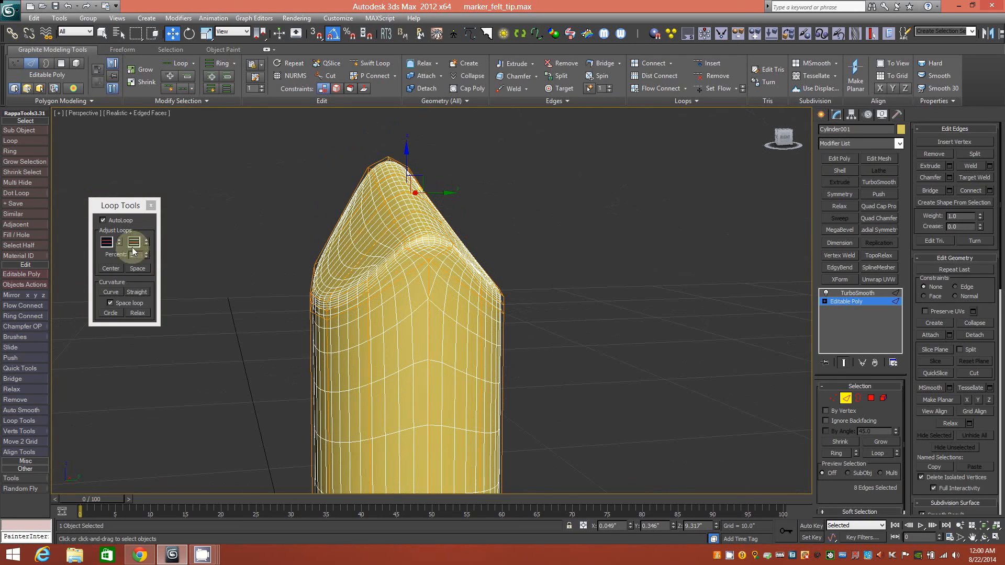
mouse_move(146, 241)
left_mouse_down()
mouse_move(148, 249)
mouse_move(153, 229)
mouse_move(157, 242)
left_mouse_up()
mouse_move(479, 290)
middle_mouse_down("alt")
mouse_move(415, 276)
mouse_move(579, 280)
mouse_move(450, 277)
mouse_move(440, 306)
mouse_move(480, 292)
middle_mouse_up("alt")
scroll(480, 291, "down", 5)
left_click(135, 203)
left_click(150, 206)
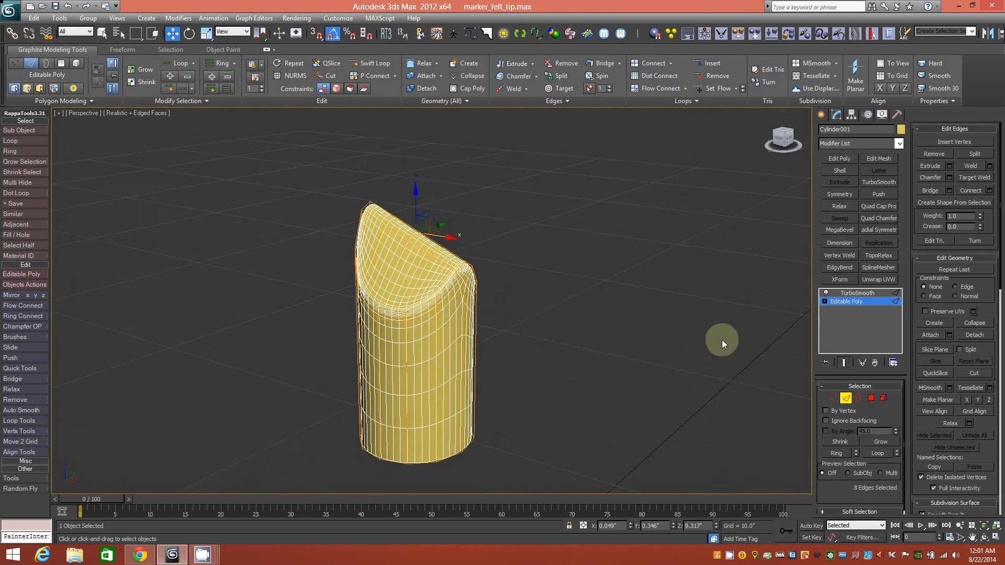
Leave sub-object editing, hide the edged faces and inspect the smoothed slanted tip.
left_click(860, 397)
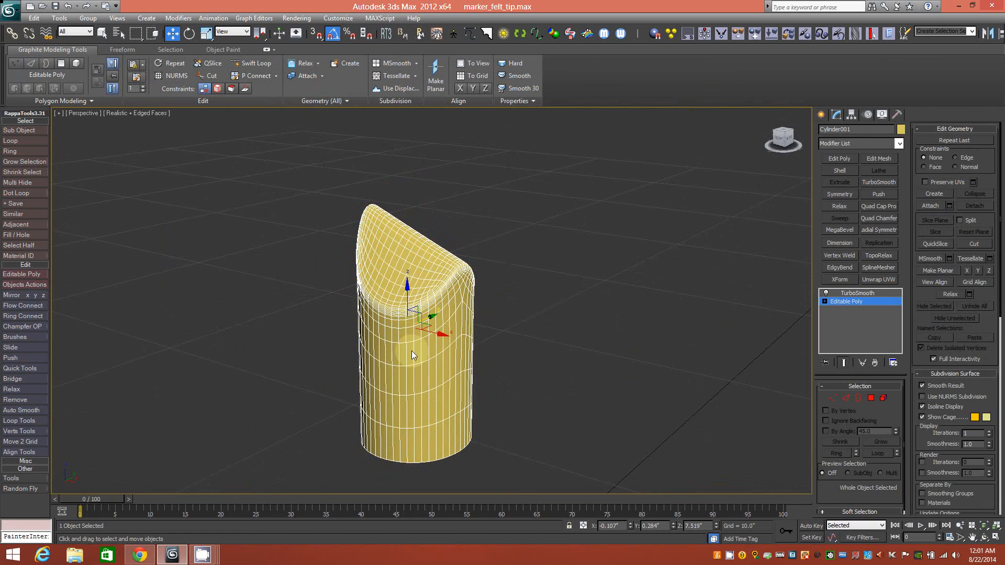
key("F4")
mouse_move(459, 351)
middle_mouse_down("alt")
mouse_move(411, 347)
mouse_move(485, 342)
mouse_move(370, 347)
mouse_move(413, 382)
mouse_move(427, 412)
mouse_move(385, 406)
mouse_move(447, 387)
mouse_move(477, 357)
mouse_move(462, 338)
mouse_move(408, 337)
mouse_move(403, 376)
mouse_move(454, 356)
mouse_move(448, 397)
mouse_move(380, 394)
mouse_move(348, 355)
mouse_move(418, 332)
mouse_move(458, 335)
mouse_move(445, 316)
mouse_move(433, 353)
mouse_move(466, 349)
mouse_move(441, 338)
mouse_move(422, 388)
mouse_move(398, 392)
mouse_move(353, 370)
mouse_move(361, 348)
mouse_move(462, 355)
middle_mouse_up("alt")
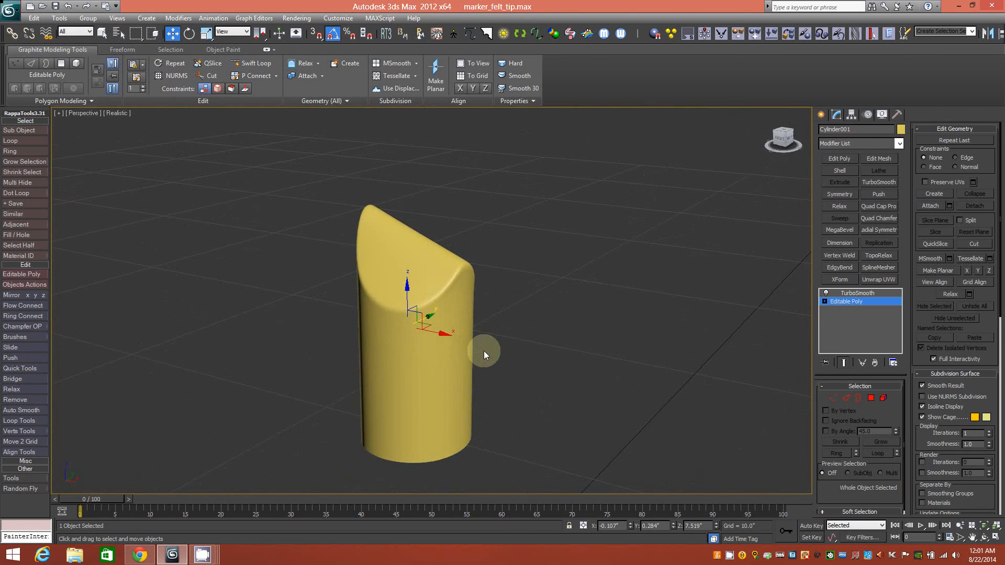
scroll(483, 352, "down", 2)
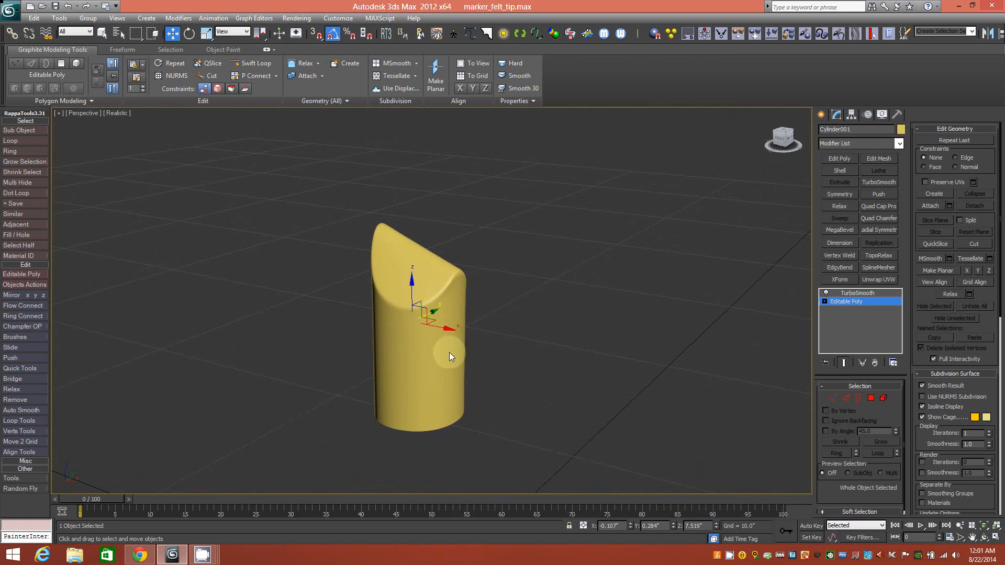
middle_click_drag(449, 352, 452, 336)
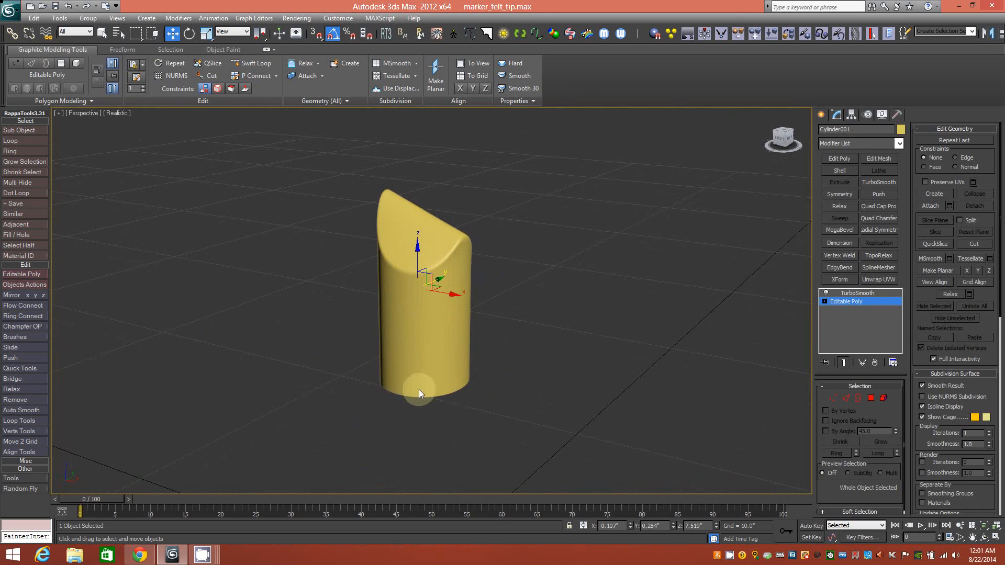
mouse_move(202, 554)
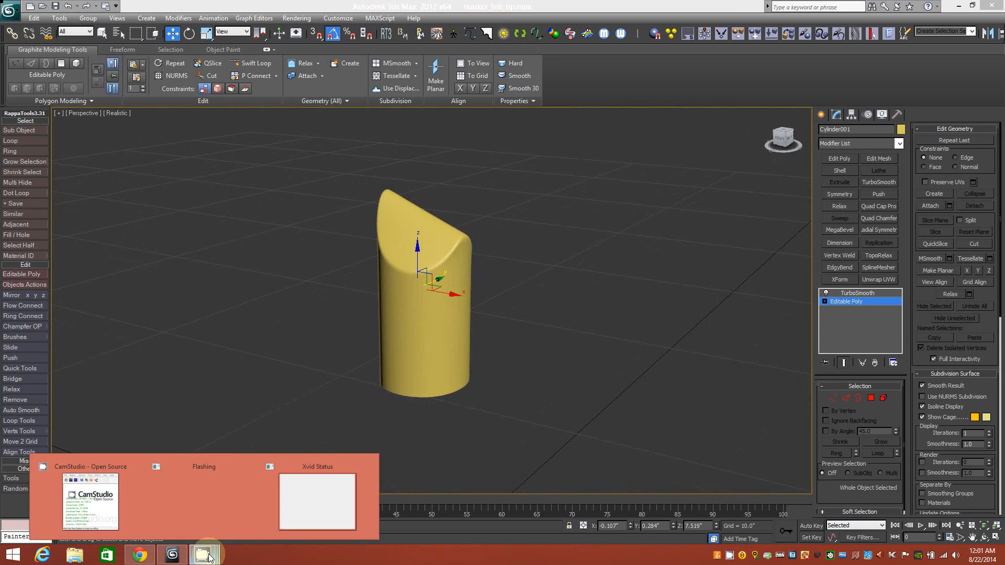